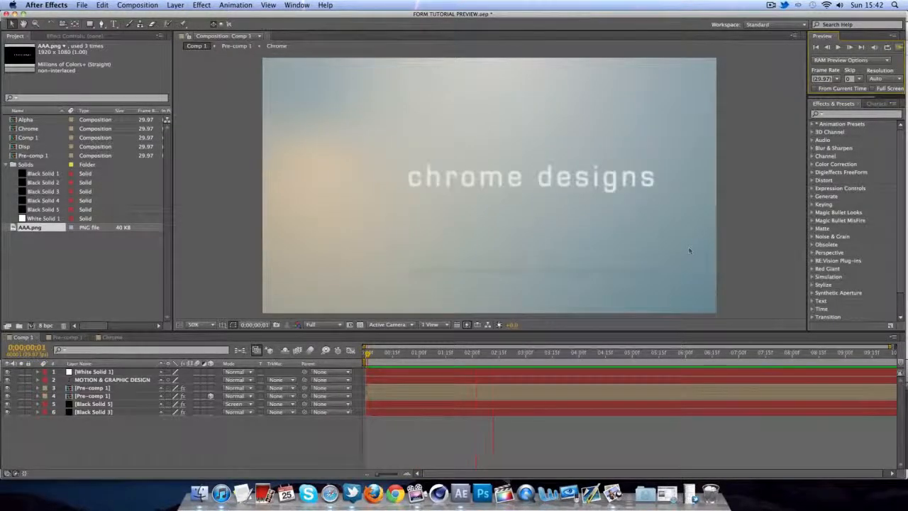
# - Save the tutorial preview project and replace it with a new empty Untitled Project
pyautogui.click(83, 8)
pyautogui.click(83, 7)
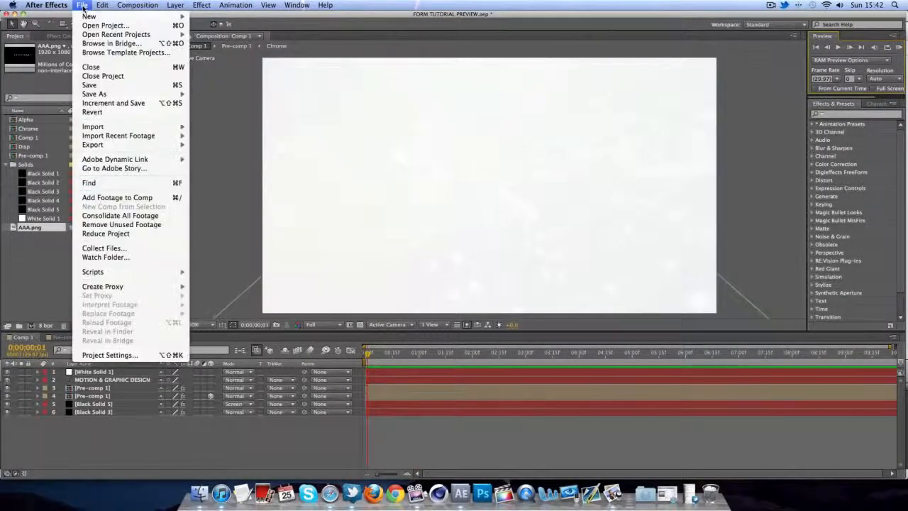
pyautogui.click(93, 26)
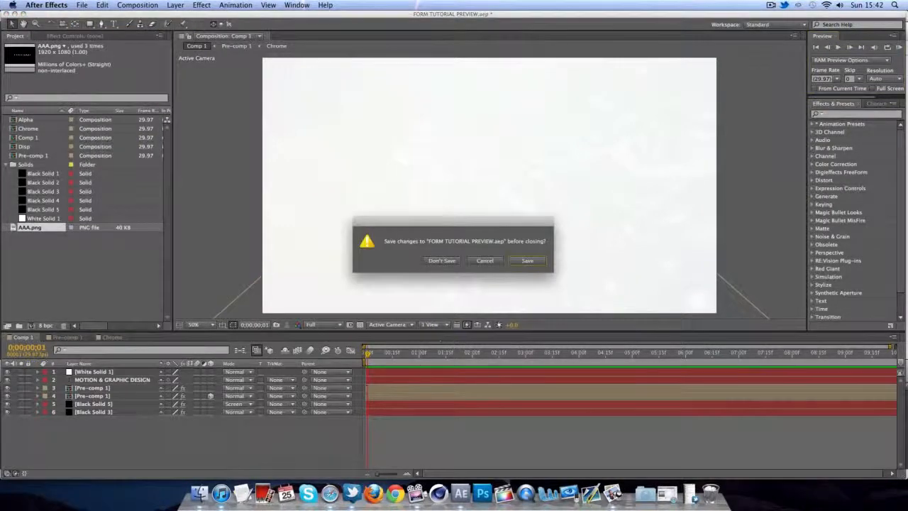
pyautogui.click(481, 263)
pyautogui.click(83, 6)
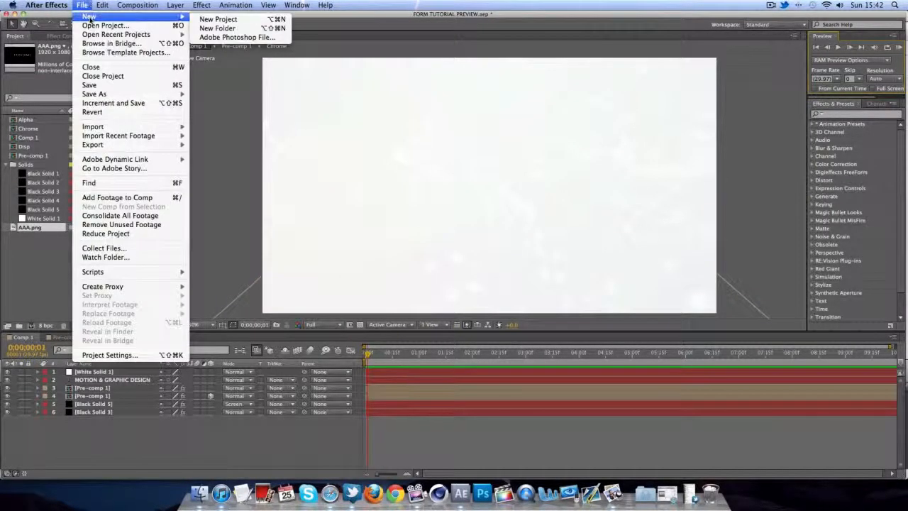
pyautogui.click(216, 19)
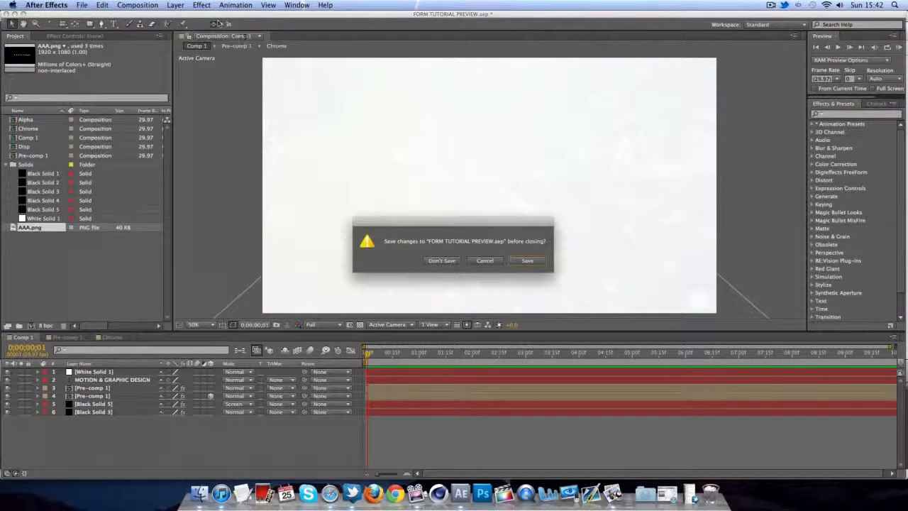
pyautogui.click(526, 261)
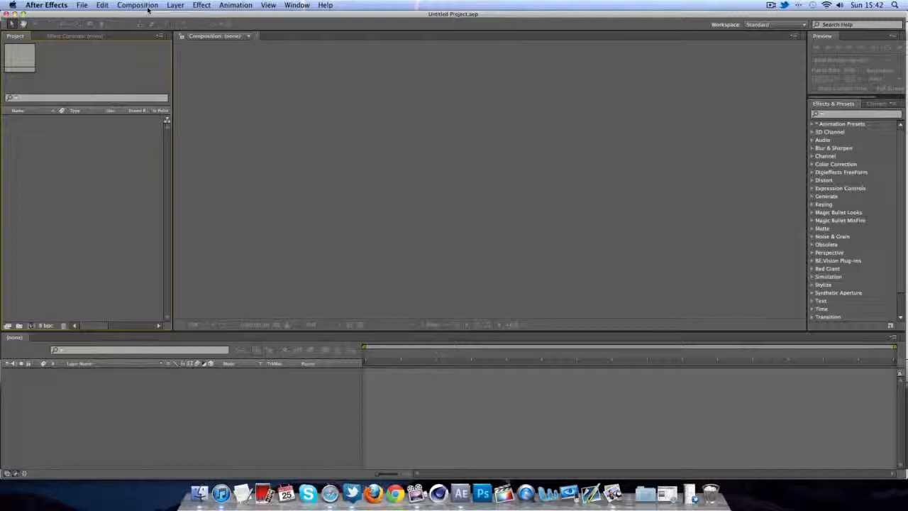
pyautogui.click(147, 9)
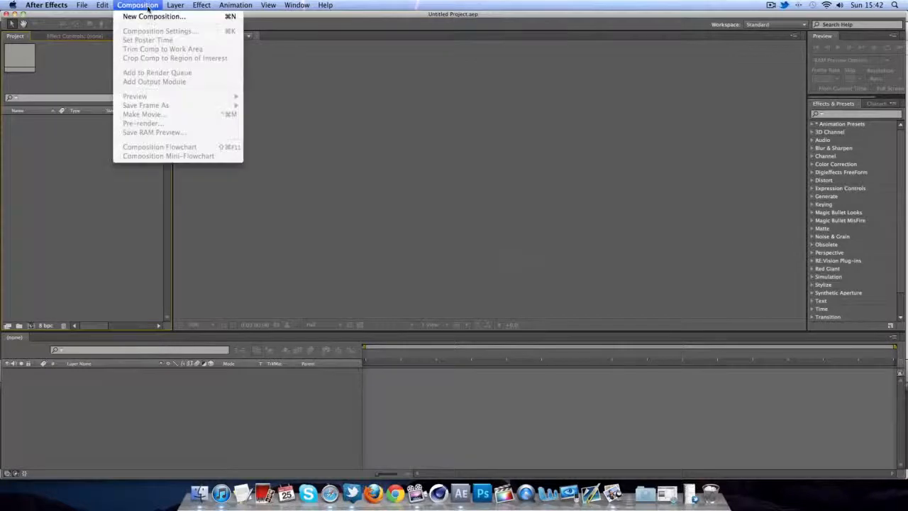
# - Create an HDTV 1080 29.97 composition named 'Chrome' with a 0;00;10;00 duration
pyautogui.click(145, 16)
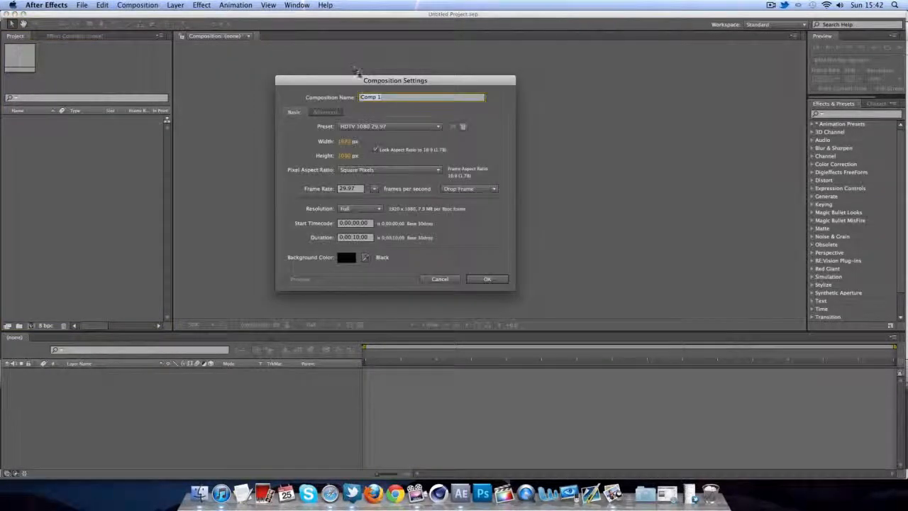
pyautogui.write('Chrome')
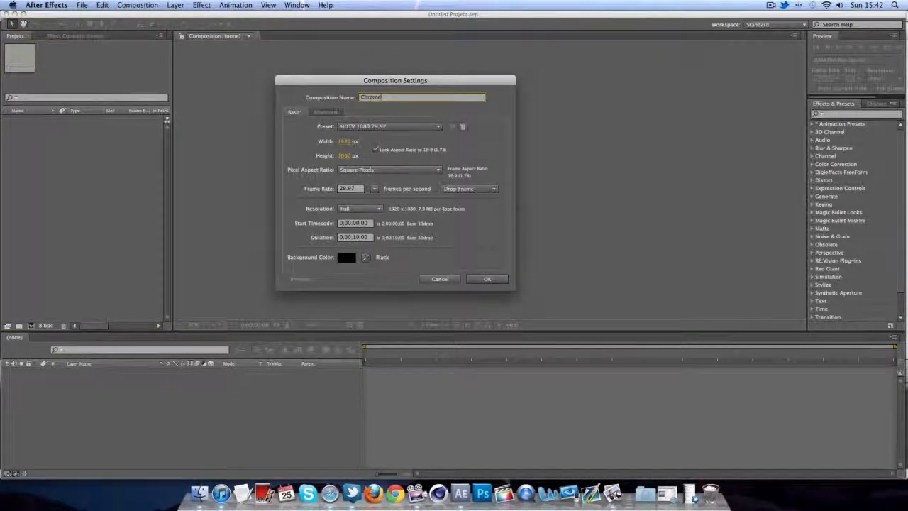
pyautogui.press('Tab')
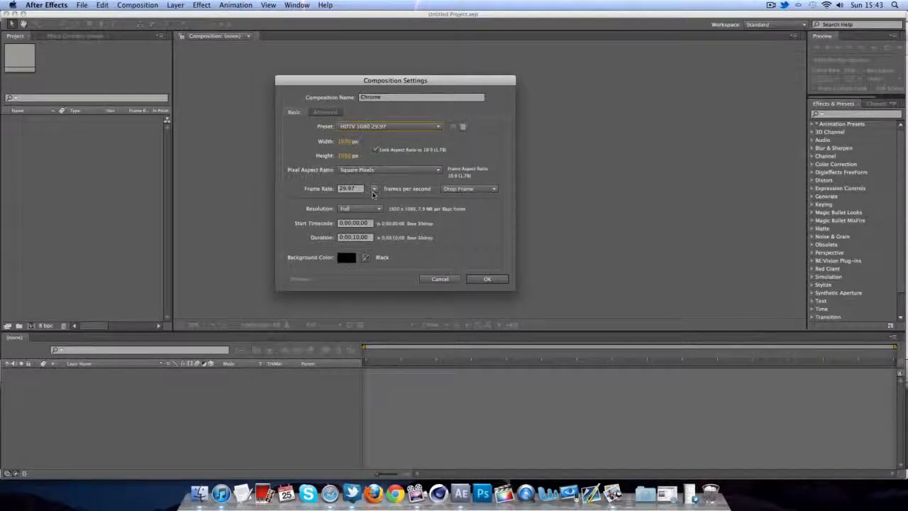
pyautogui.click(357, 237)
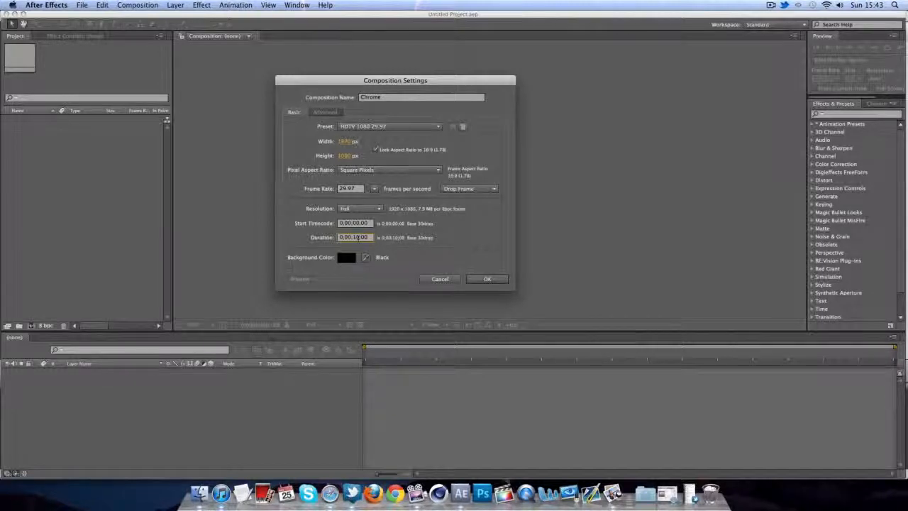
pyautogui.click(488, 281)
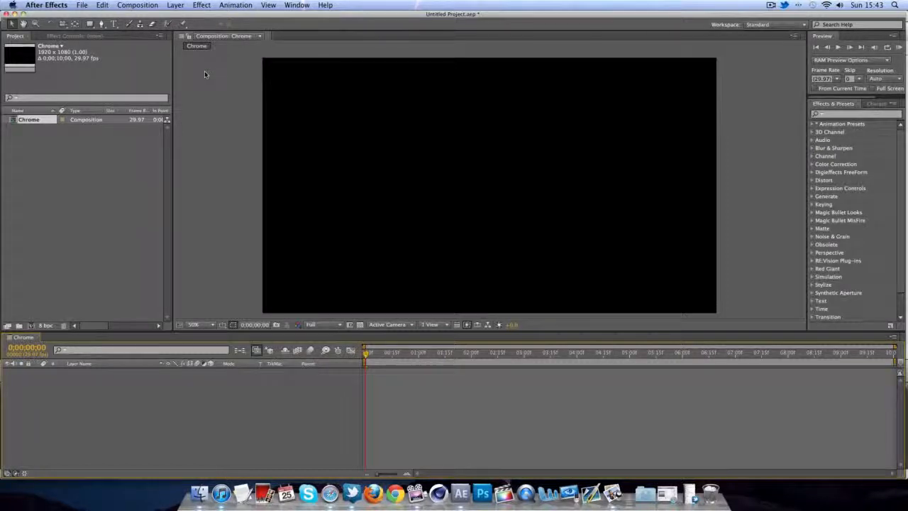
# - Import the AAA.png file into the project
pyautogui.click(85, 5)
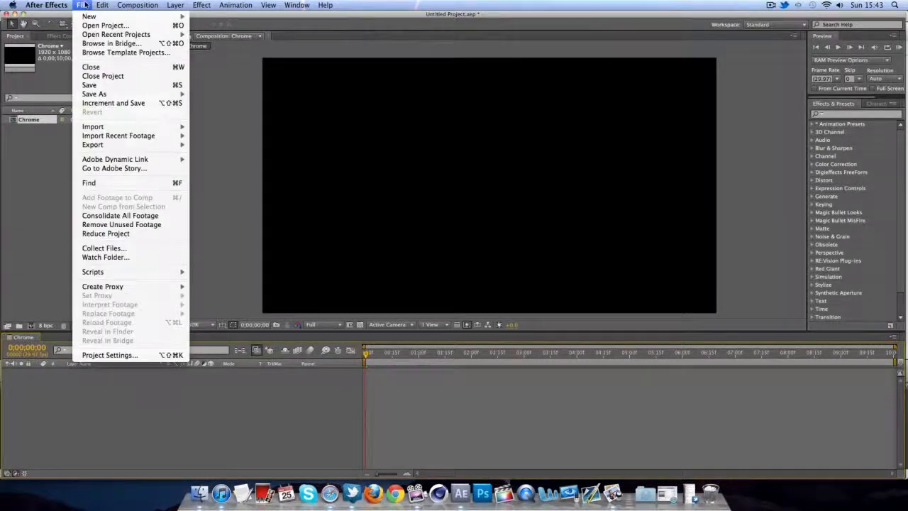
pyautogui.moveTo(124, 127)
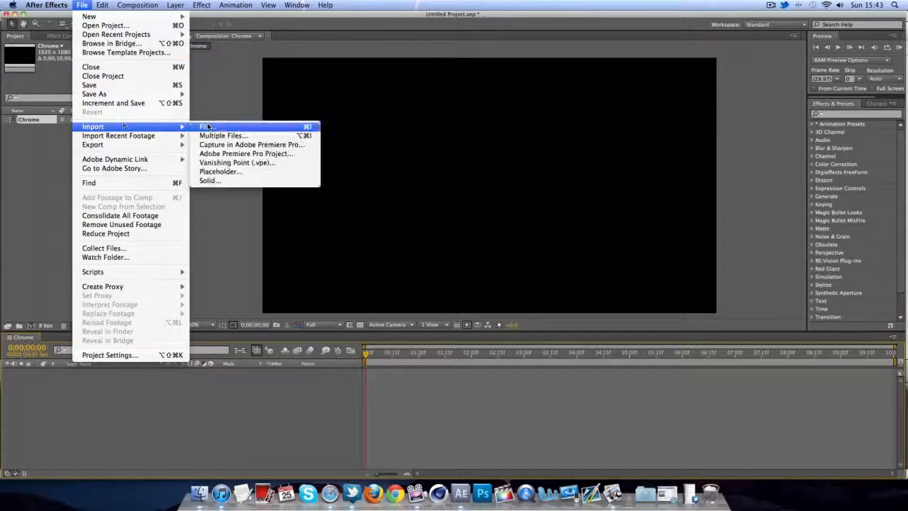
pyautogui.click(208, 126)
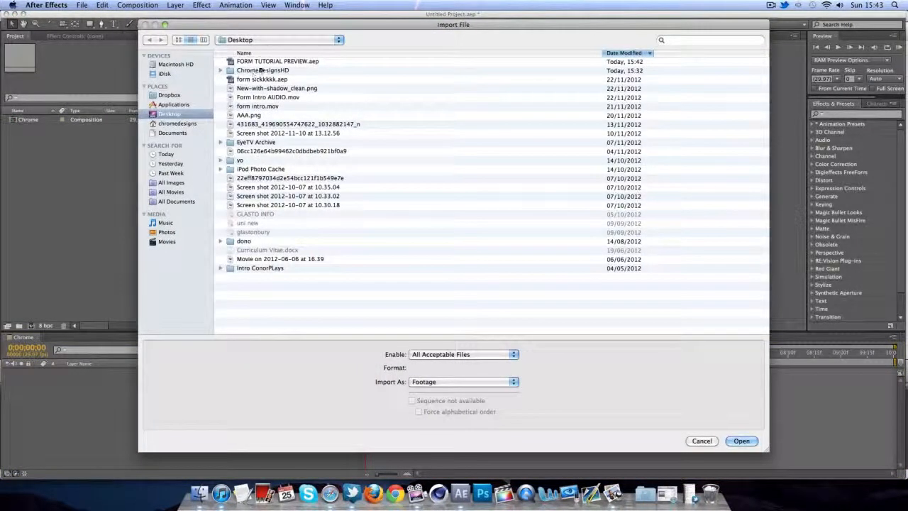
pyautogui.doubleClick(252, 115)
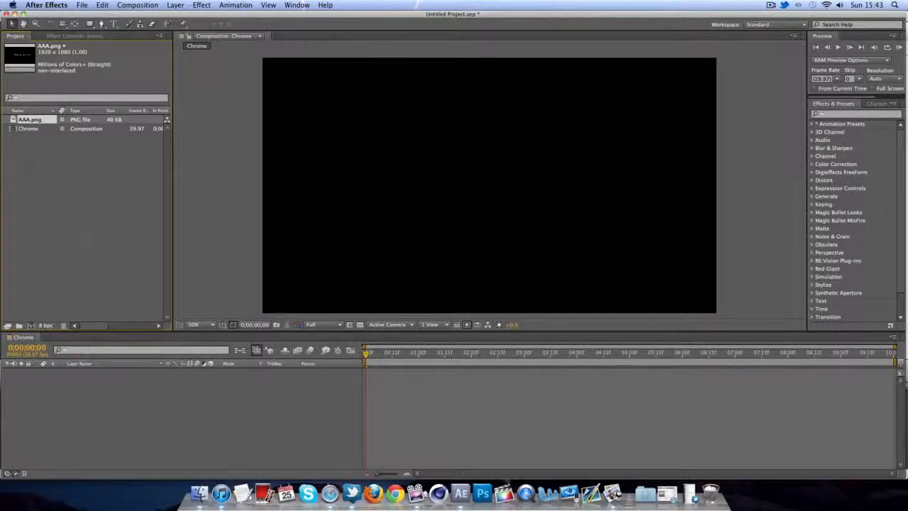
# - Place AAA.png as a layer in the Chrome composition
pyautogui.moveTo(107, 365); pyautogui.dragTo(107, 373)
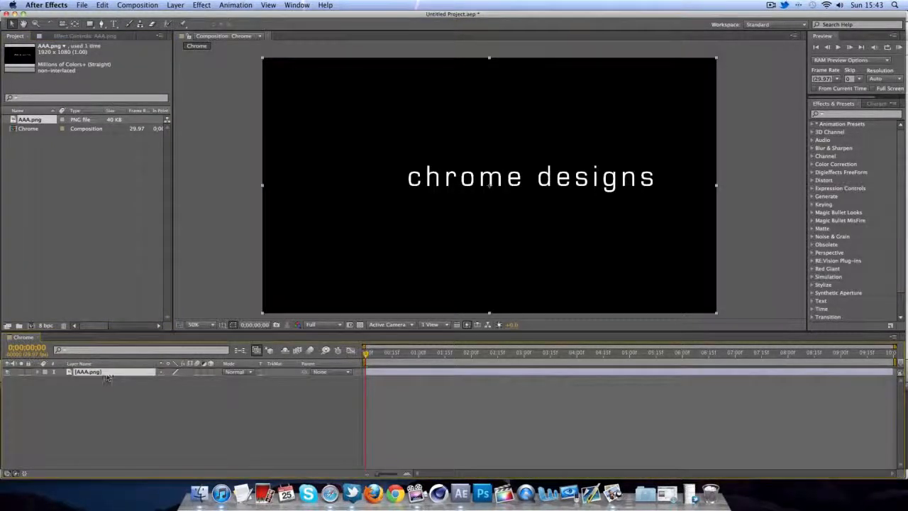
pyautogui.click(210, 279)
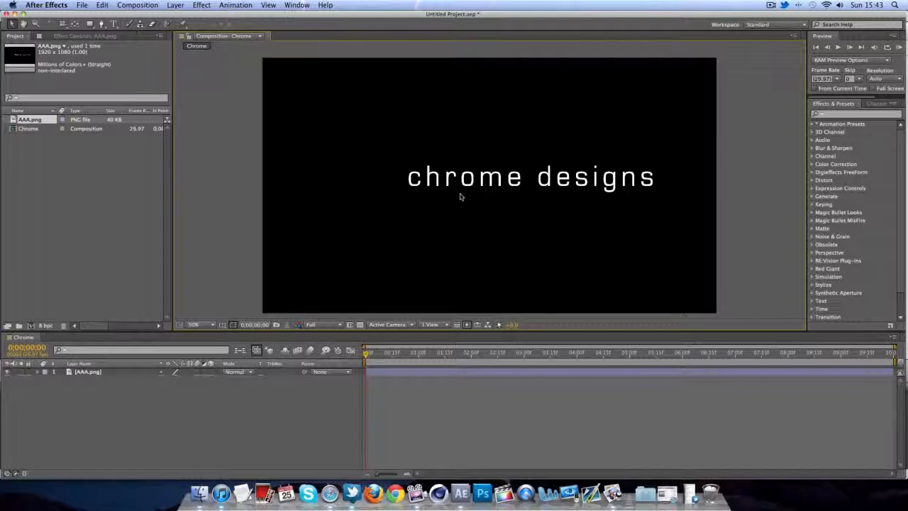
pyautogui.click(51, 133)
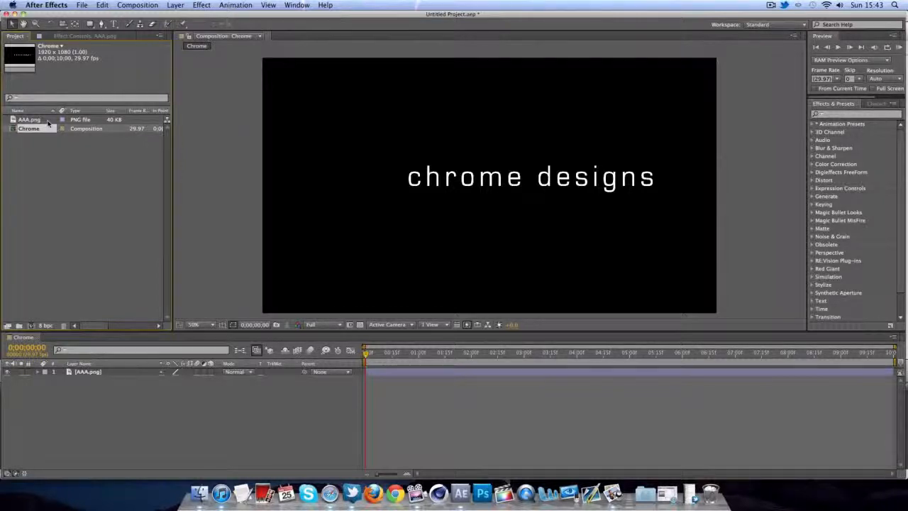
# - Create a new empty composition named 'Main'
pyautogui.click(50, 120)
pyautogui.click(91, 372)
pyautogui.click(114, 398)
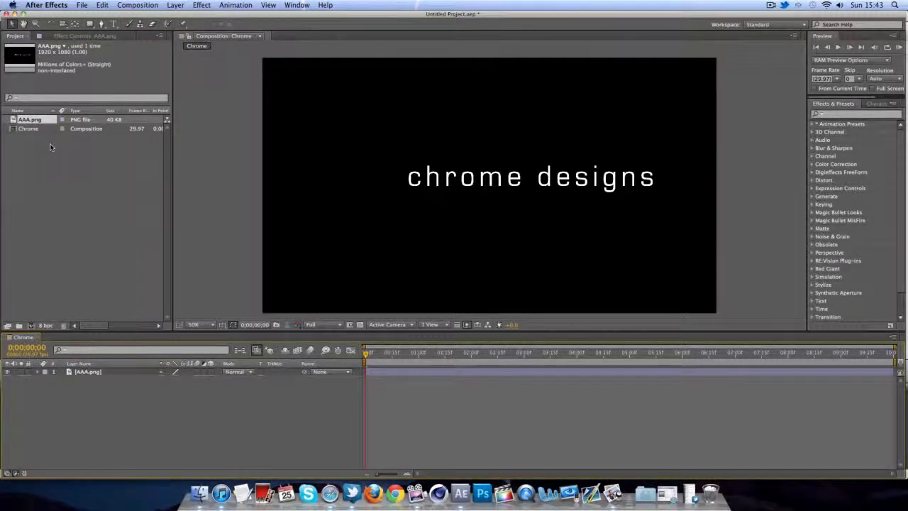
pyautogui.click(137, 5)
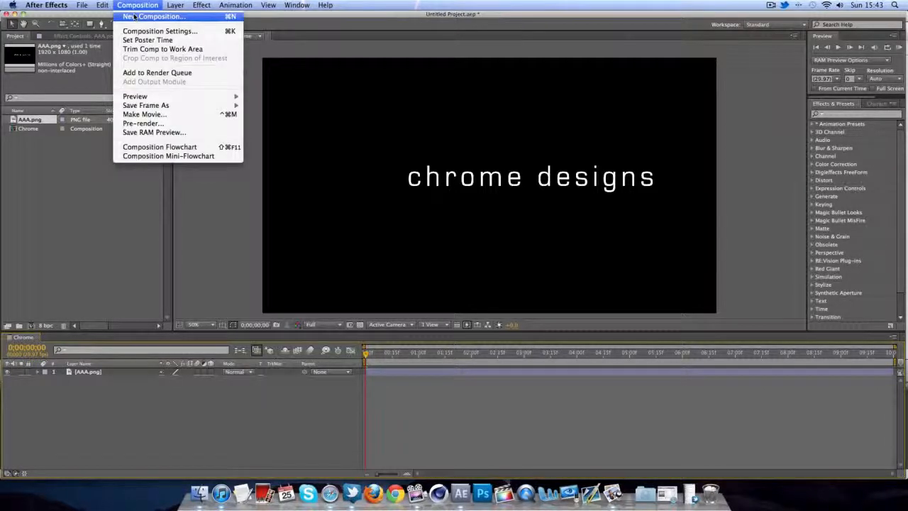
pyautogui.click(134, 16)
pyautogui.write('Main')
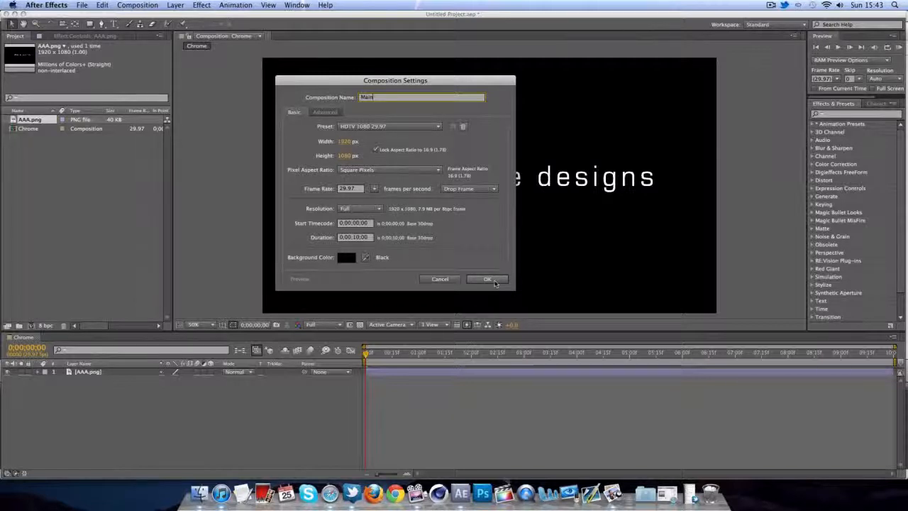
pyautogui.click(495, 282)
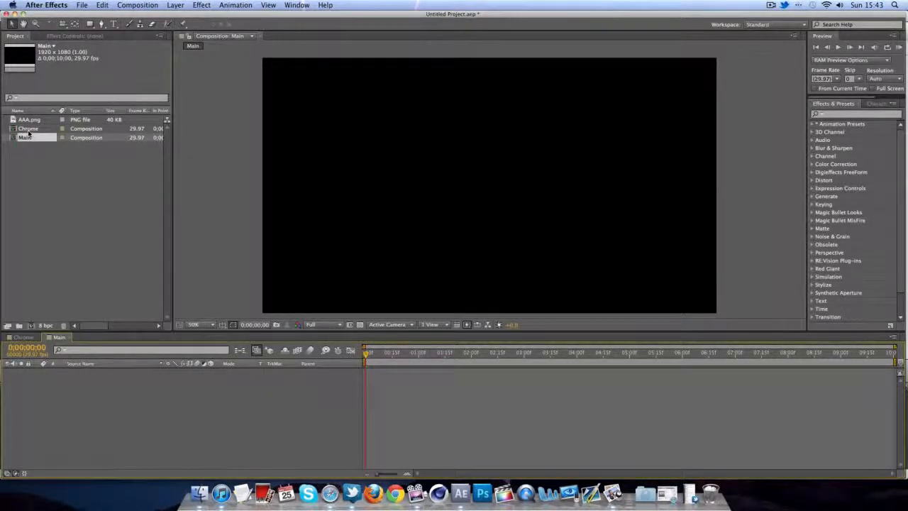
# - Duplicate the Chrome composition twice and rename the first copy to 'A'
pyautogui.click(28, 129)
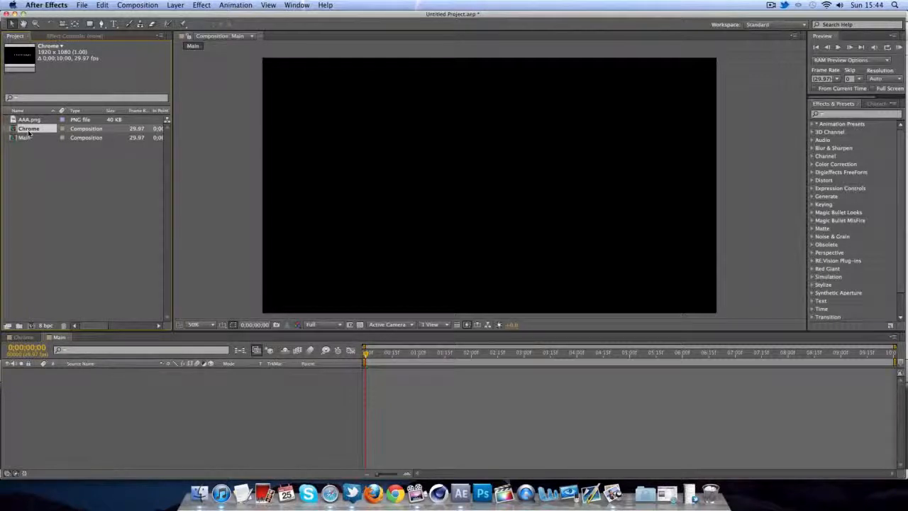
pyautogui.press('super+d')
pyautogui.press('super+d')
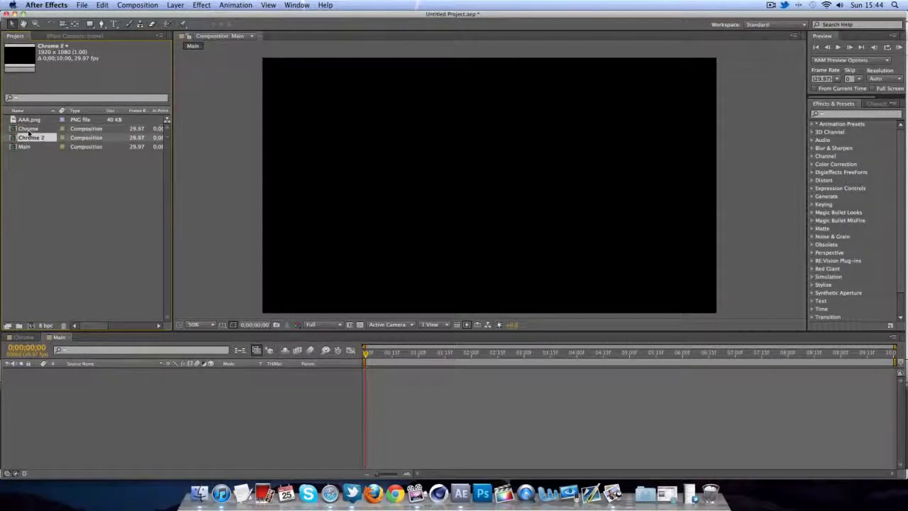
pyautogui.click(30, 138)
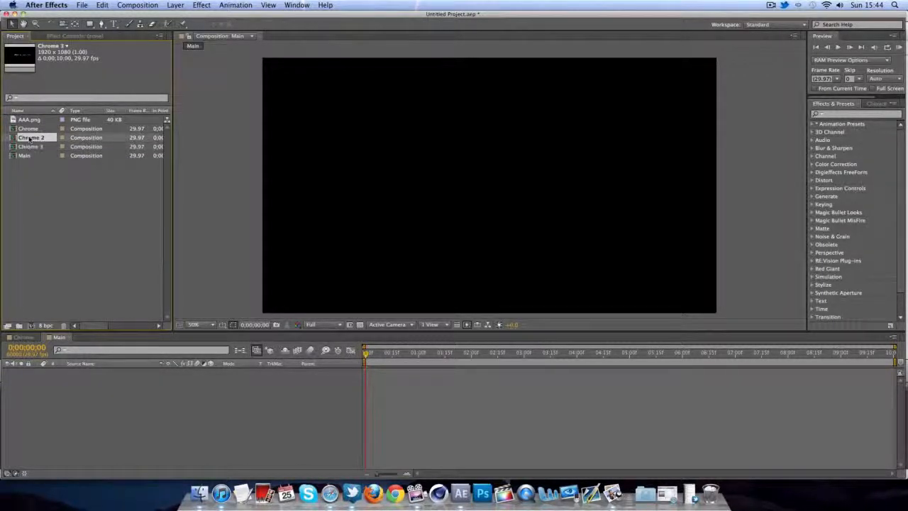
pyautogui.rightClick(30, 138)
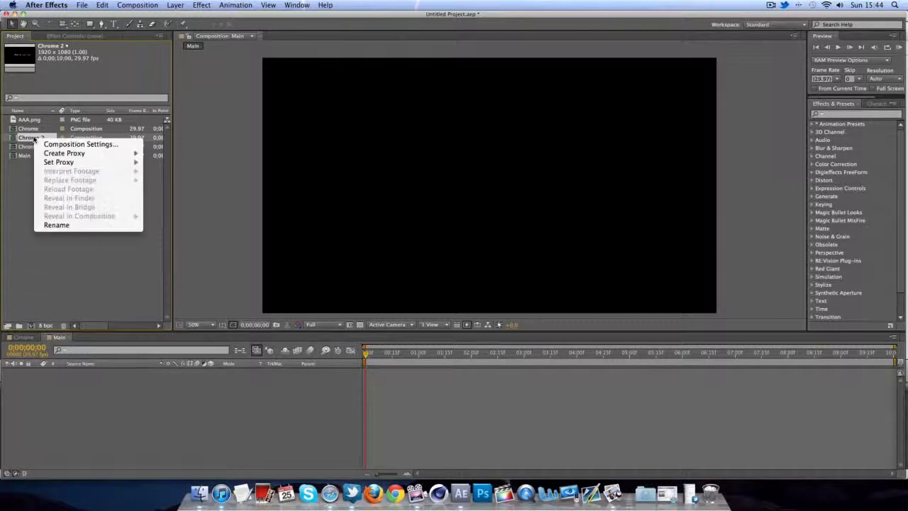
pyautogui.click(69, 227)
pyautogui.write('A')
pyautogui.press('Return')
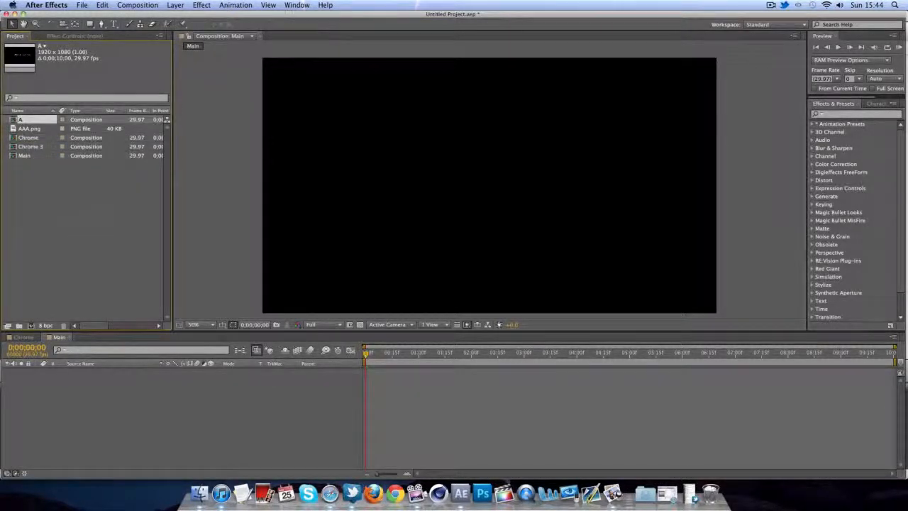
# - Rename the second Chrome copy to 'D'
pyautogui.click(36, 147)
pyautogui.rightClick(41, 149)
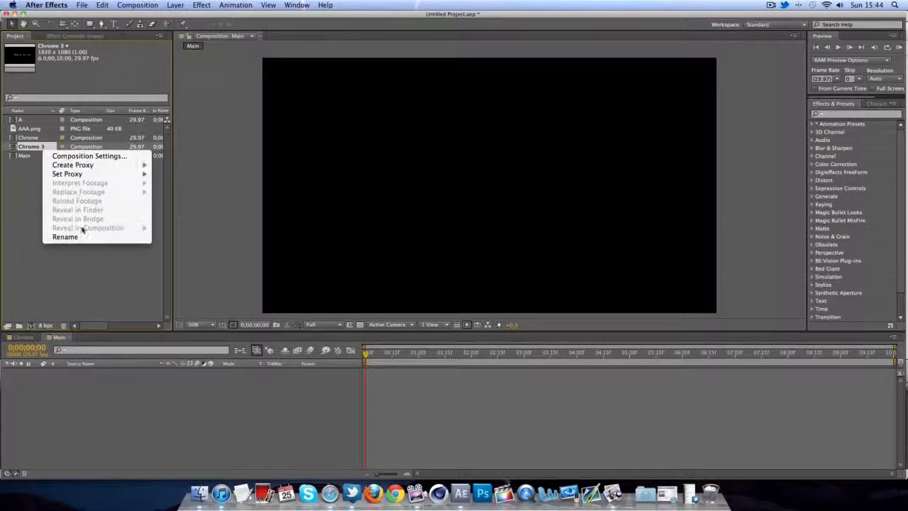
pyautogui.click(67, 238)
pyautogui.write('D')
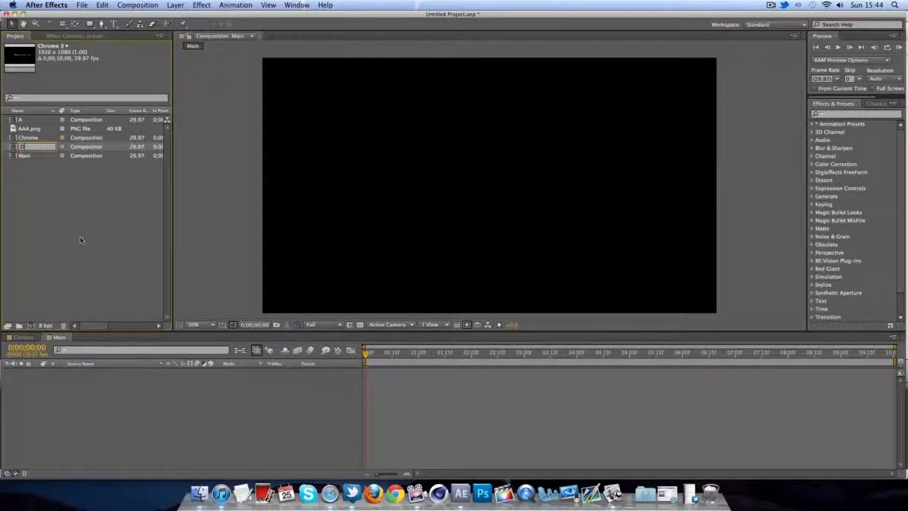
pyautogui.press('Return')
pyautogui.click(47, 156)
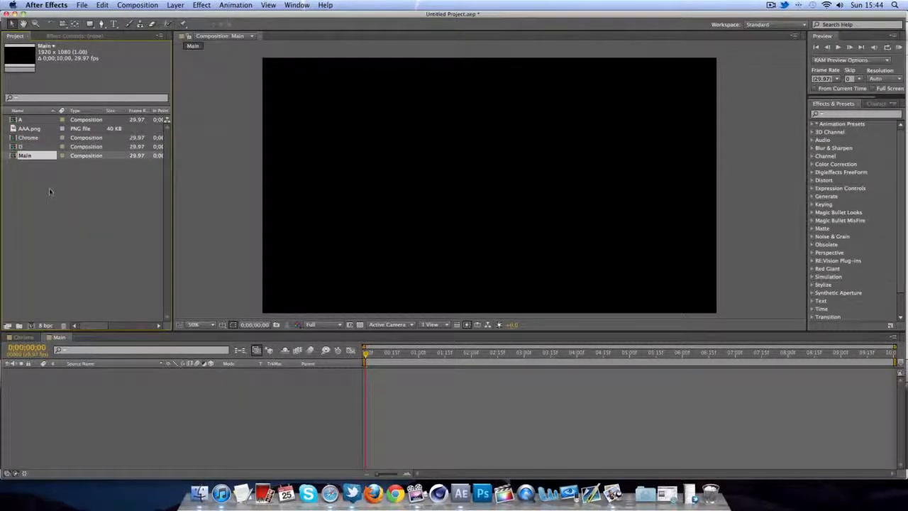
pyautogui.click(49, 188)
pyautogui.click(26, 139)
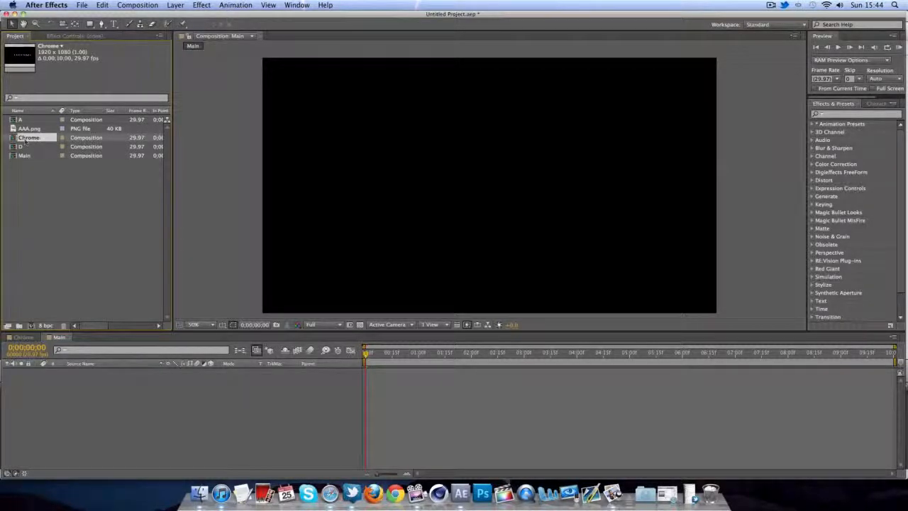
# - Add the Chrome, D and A comps to Main, ordered A, D, Chrome from top
pyautogui.moveTo(25, 140); pyautogui.dragTo(92, 441)
pyautogui.click(38, 149)
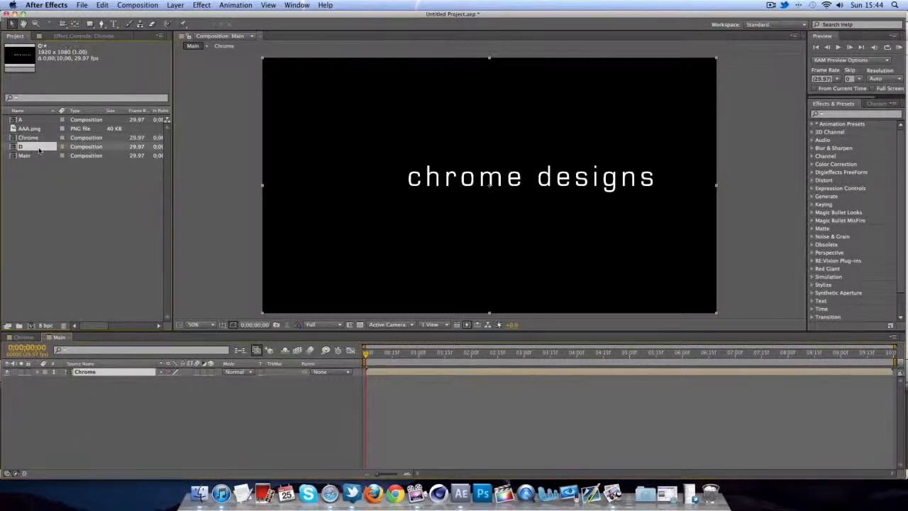
pyautogui.moveTo(39, 149); pyautogui.dragTo(92, 380)
pyautogui.click(34, 121)
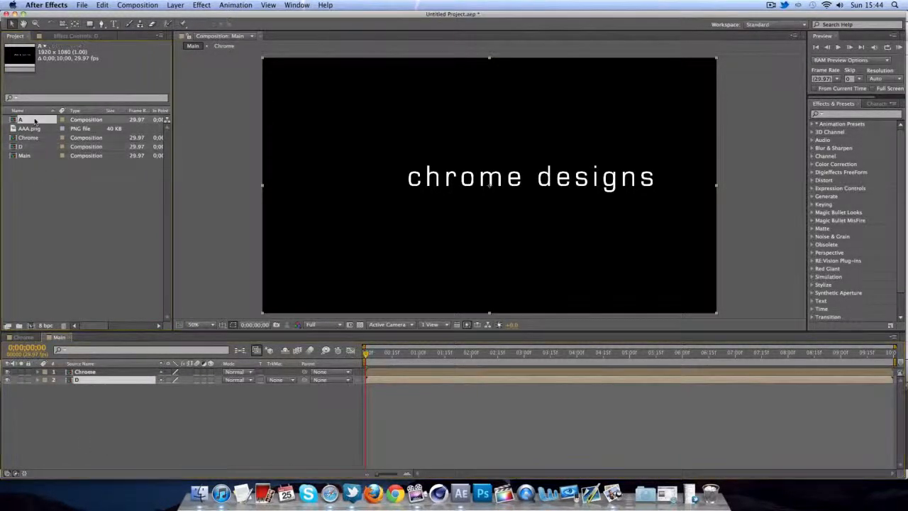
pyautogui.moveTo(35, 122); pyautogui.dragTo(88, 429)
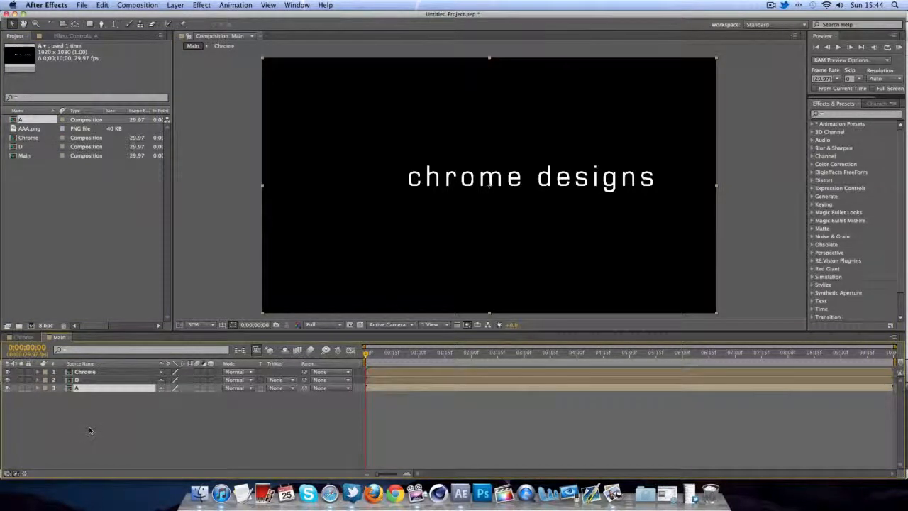
pyautogui.moveTo(90, 390)
pyautogui.mouseDown()
pyautogui.moveTo(87, 370)
pyautogui.moveTo(104, 394)
pyautogui.mouseUp()
pyautogui.click(103, 382)
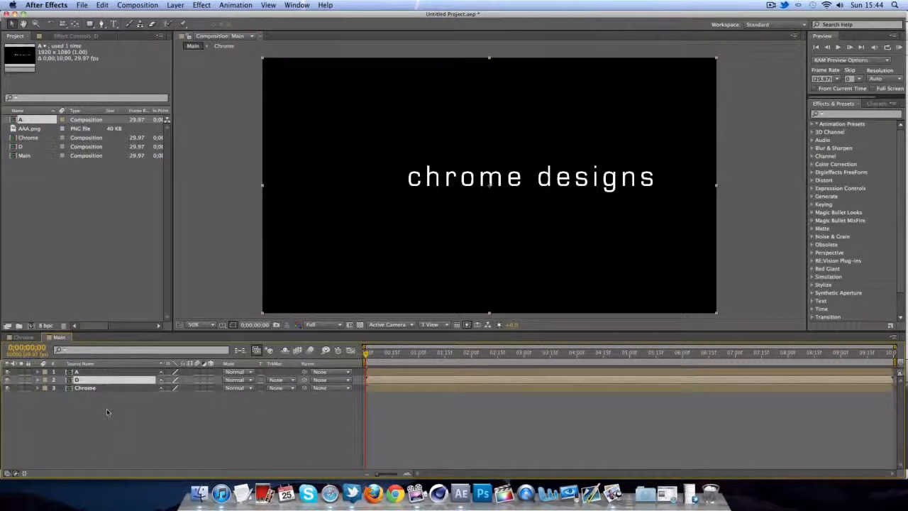
pyautogui.click(109, 416)
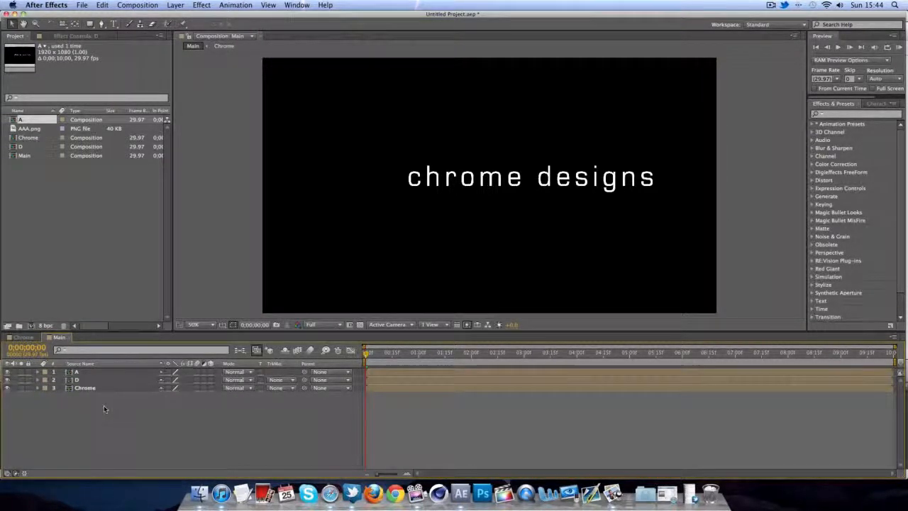
# - Create a new solid layer named 'Form' in Main
pyautogui.rightClick(100, 418)
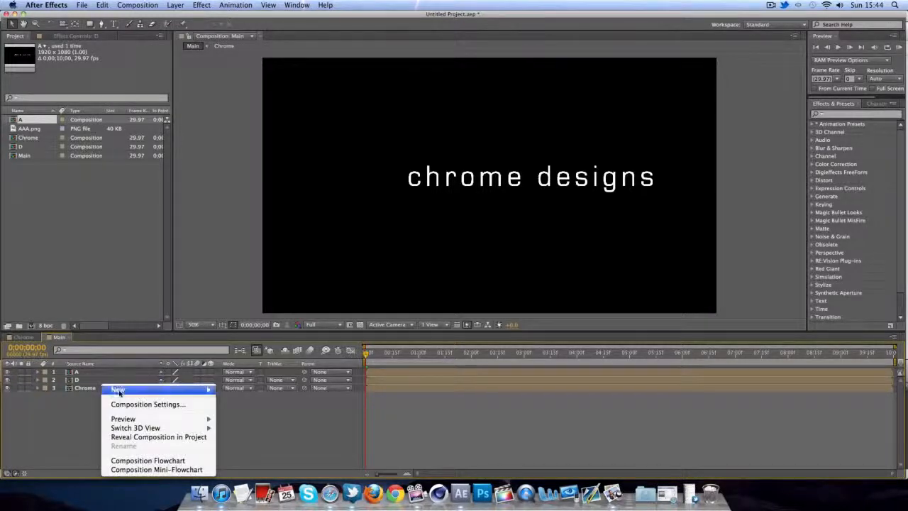
pyautogui.moveTo(119, 391)
pyautogui.click(235, 413)
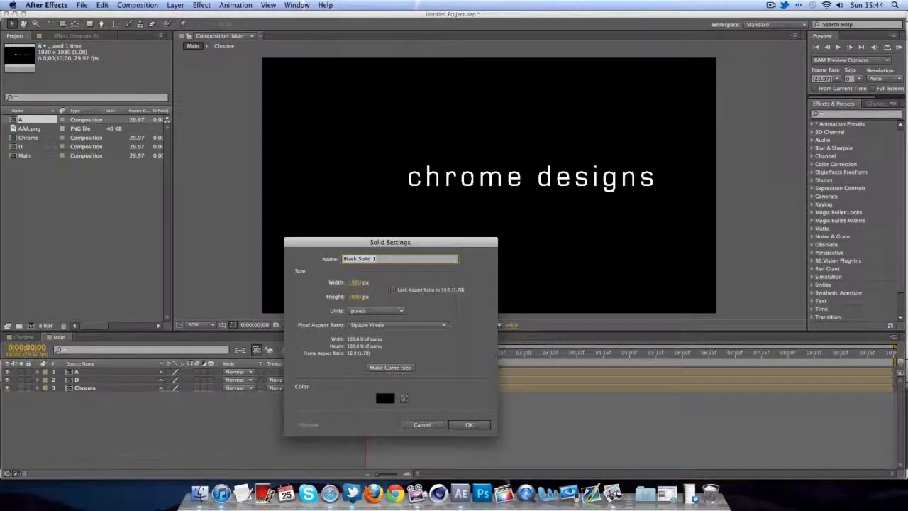
pyautogui.write('Fon')
pyautogui.write('m')
pyautogui.press('Return')
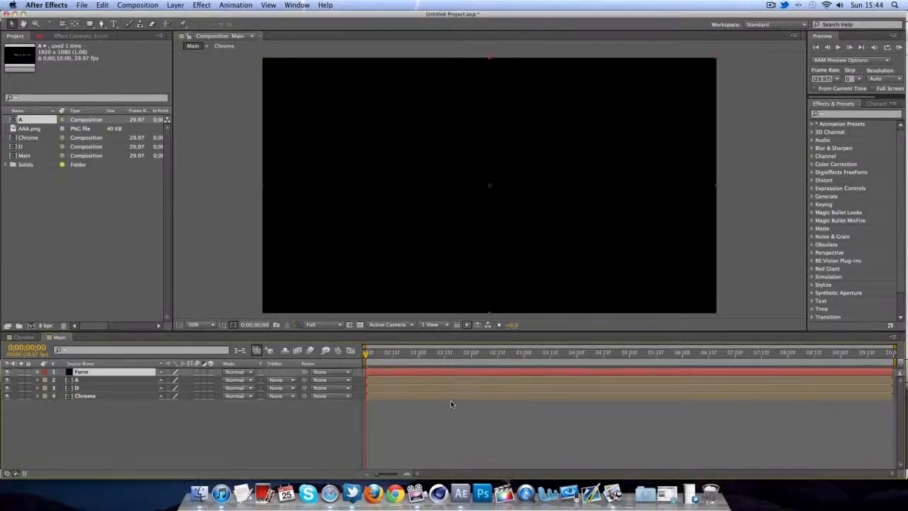
# - Apply the Trapcode Form effect to the Form solid
pyautogui.click(202, 5)
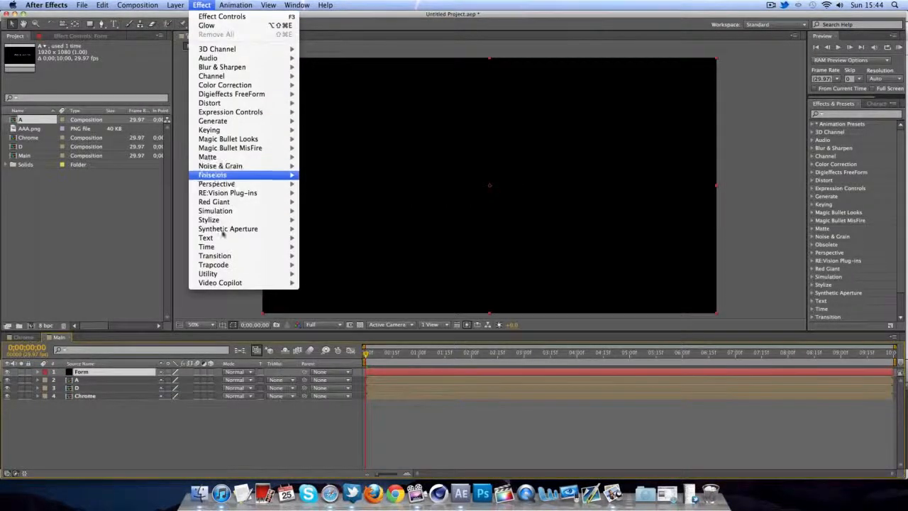
pyautogui.moveTo(215, 265)
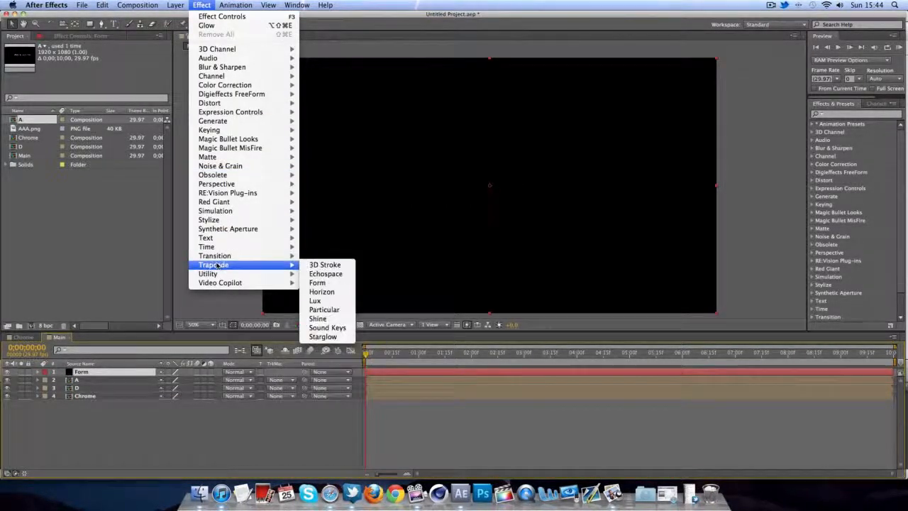
pyautogui.click(320, 285)
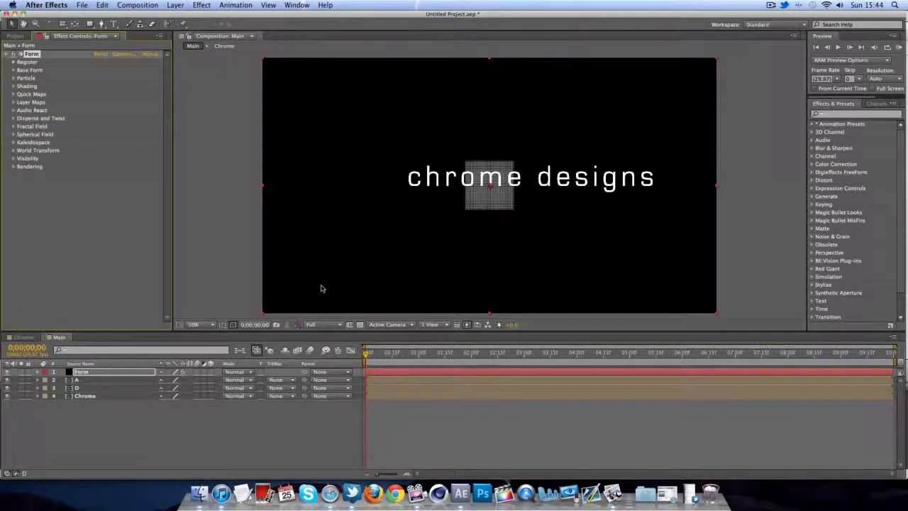
pyautogui.scroll(5, 390, 224)
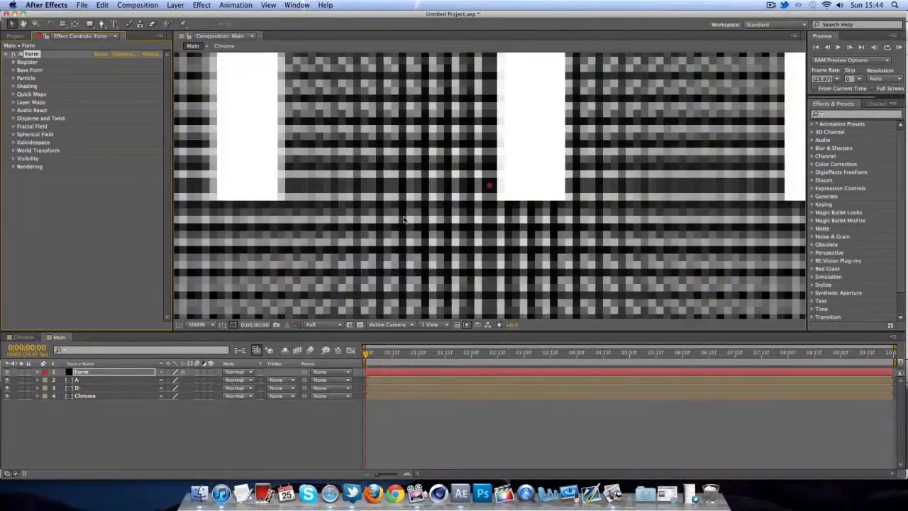
pyautogui.scroll(-6, 405, 220)
pyautogui.scroll(2, 404, 220)
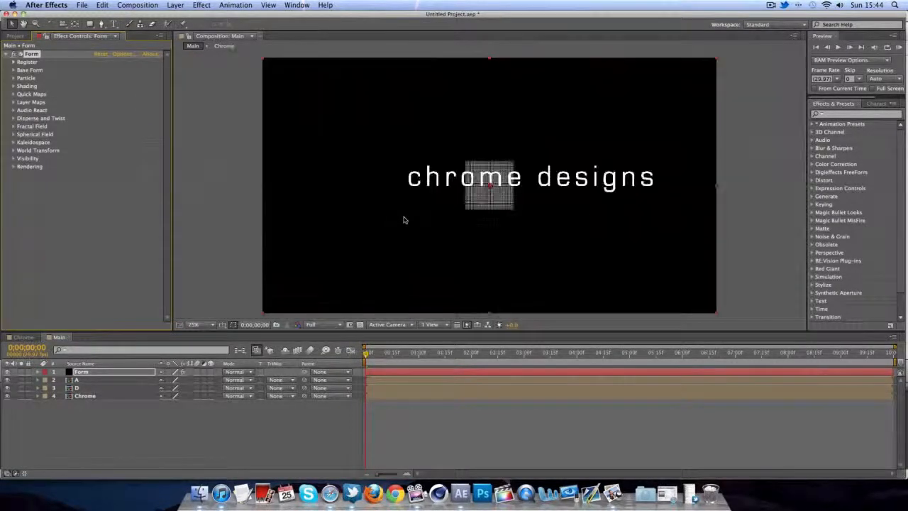
pyautogui.click(256, 218)
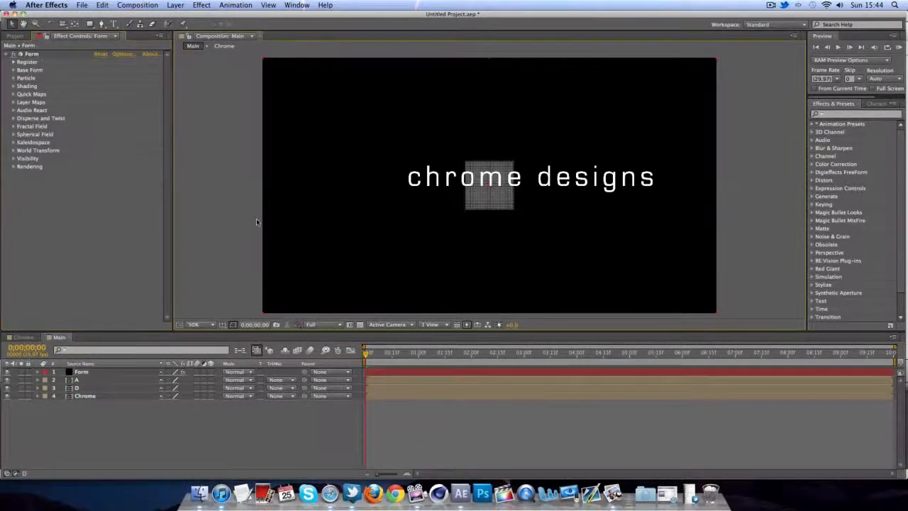
# - Set the Base Form size to X 1920, Y 1080, Z 0
pyautogui.click(14, 71)
pyautogui.click(103, 86)
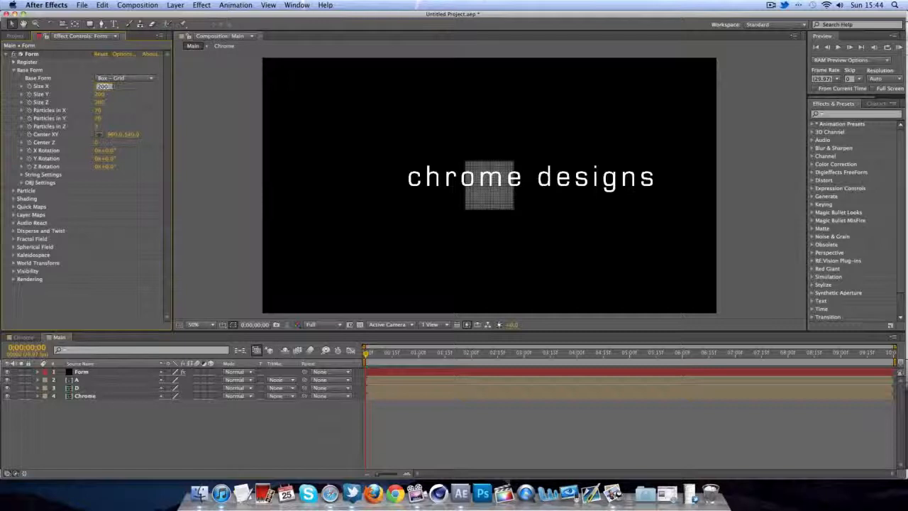
pyautogui.write('1920')
pyautogui.press('Tab')
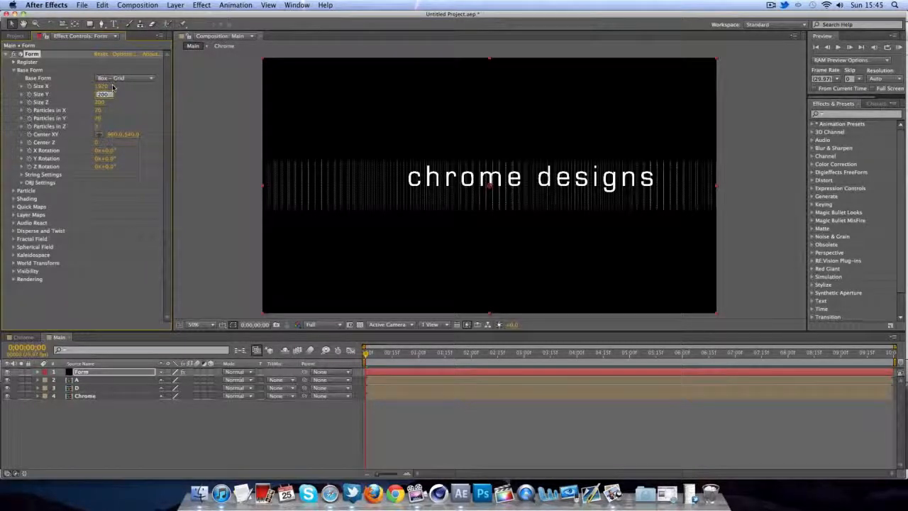
pyautogui.write('1080')
pyautogui.press('Tab')
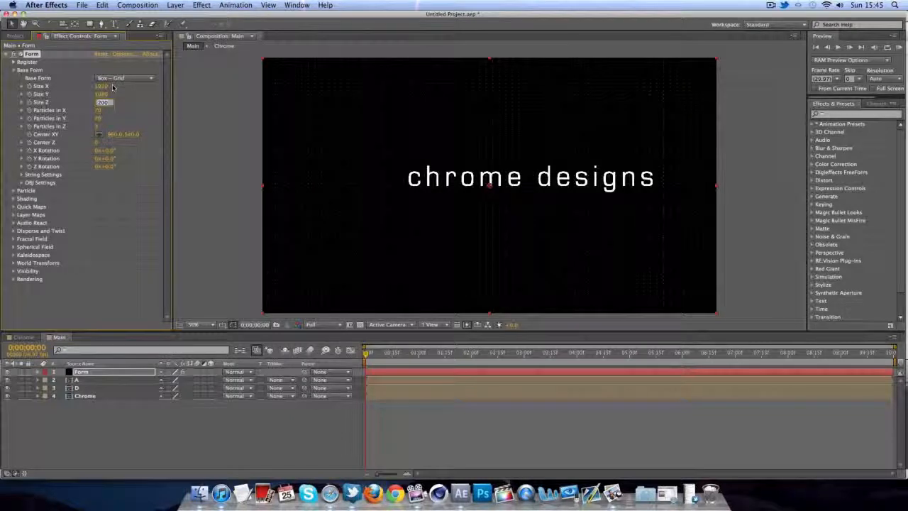
pyautogui.write('0')
pyautogui.press('Tab')
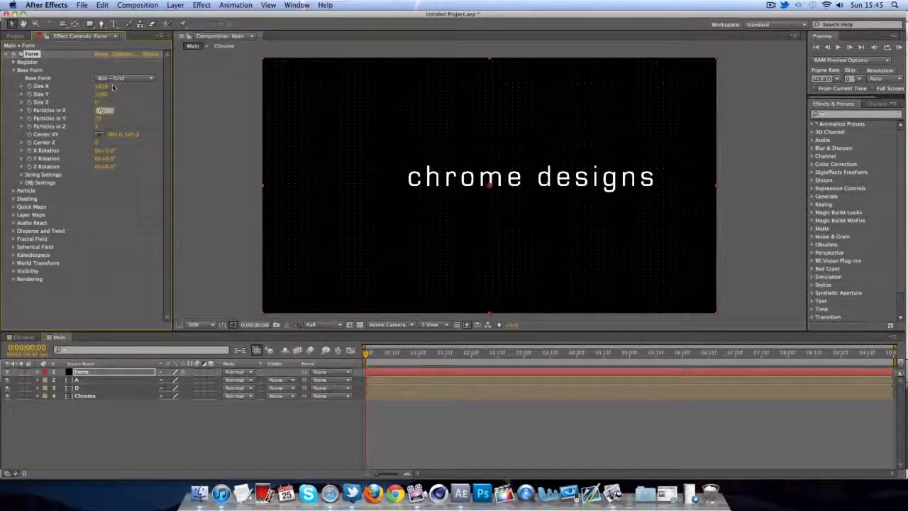
# - Set the Base Form particle counts to 300 in X, 300 in Y and 1 in Z
pyautogui.write('300')
pyautogui.press('Tab')
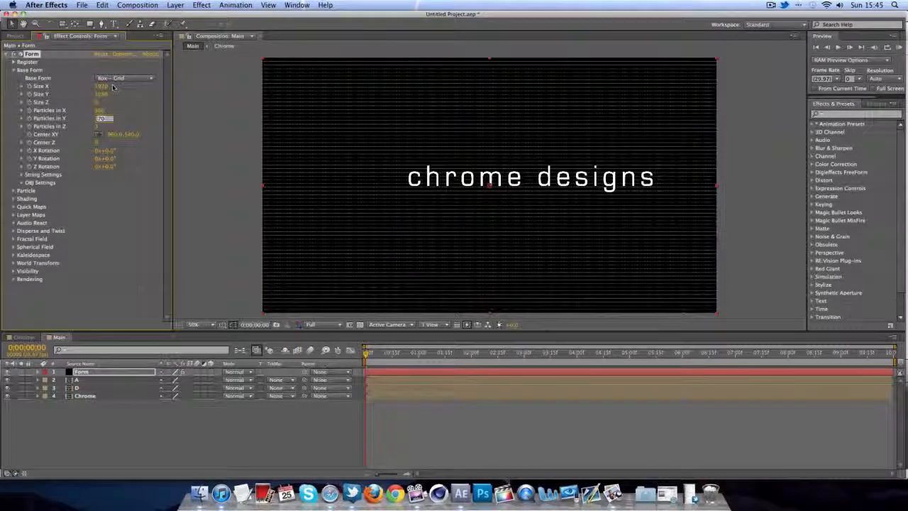
pyautogui.write('300')
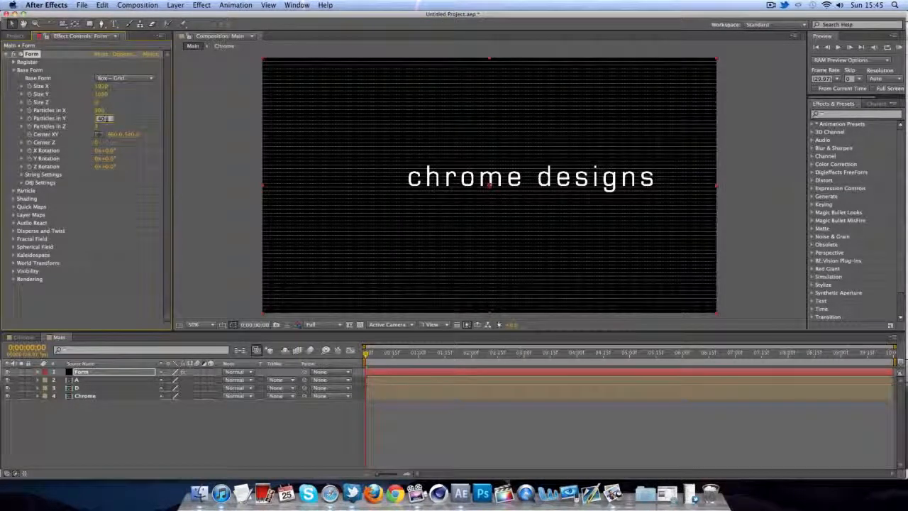
pyautogui.press('Tab')
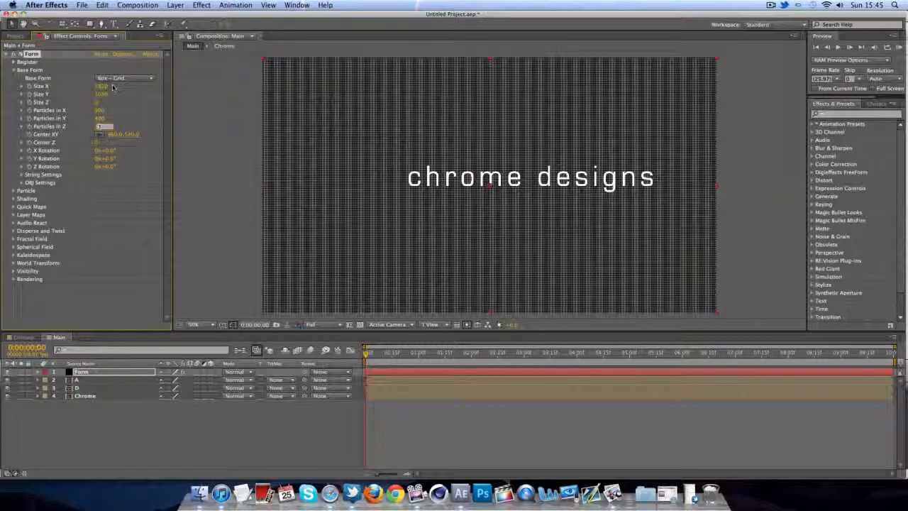
pyautogui.write('1')
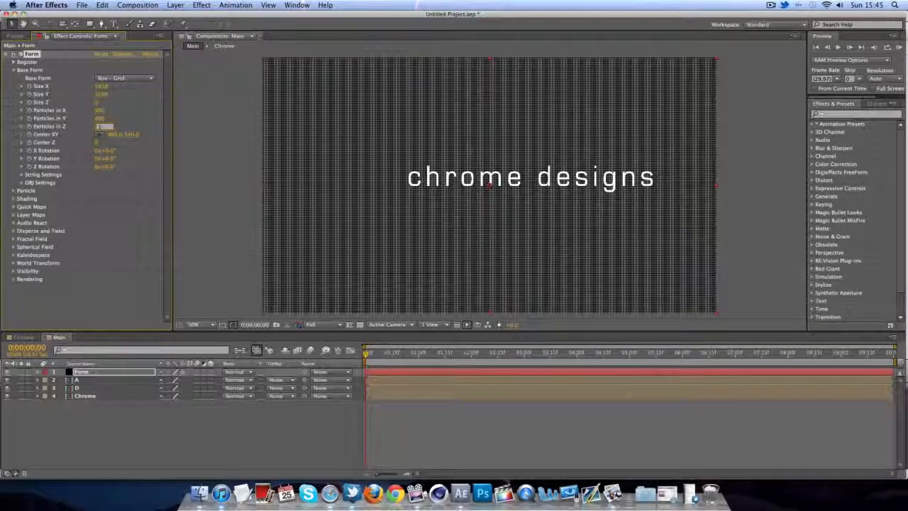
pyautogui.press('Tab')
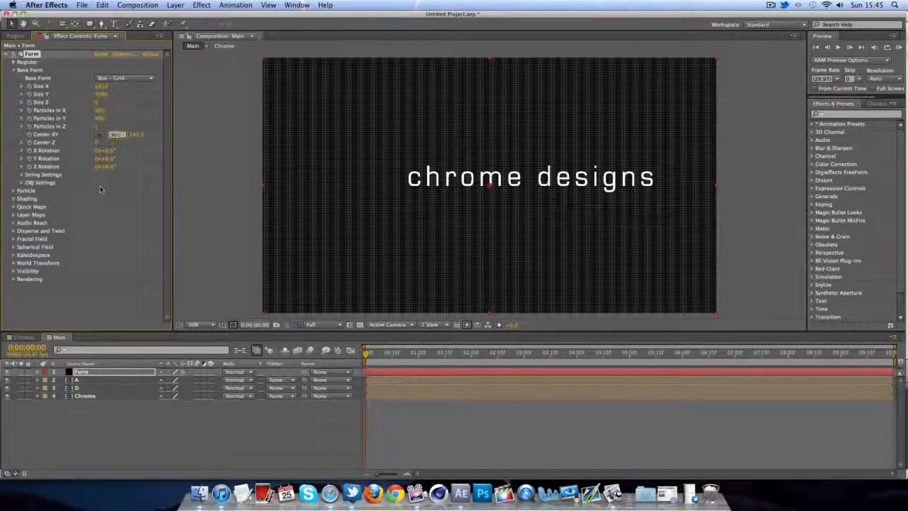
pyautogui.click(14, 71)
pyautogui.click(13, 78)
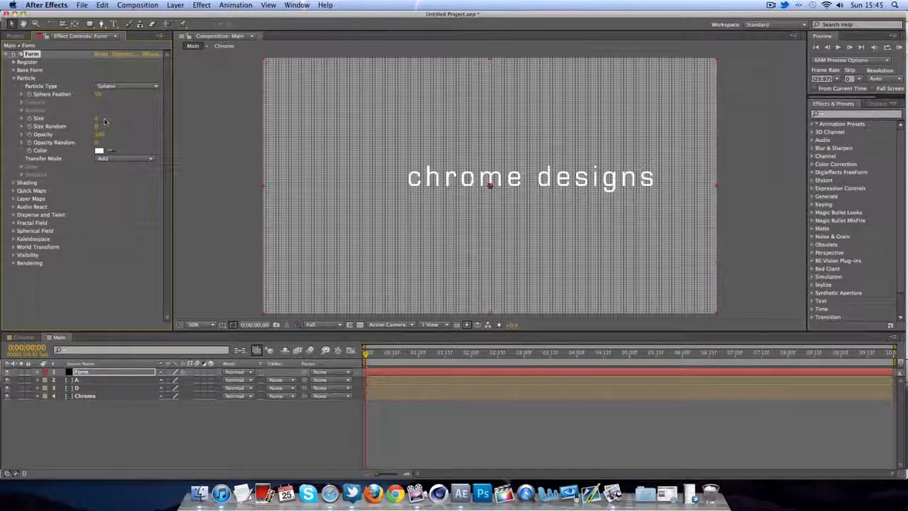
# - Edit the Fractal Field's Flow Z, F Scale and Complexity values
pyautogui.click(13, 79)
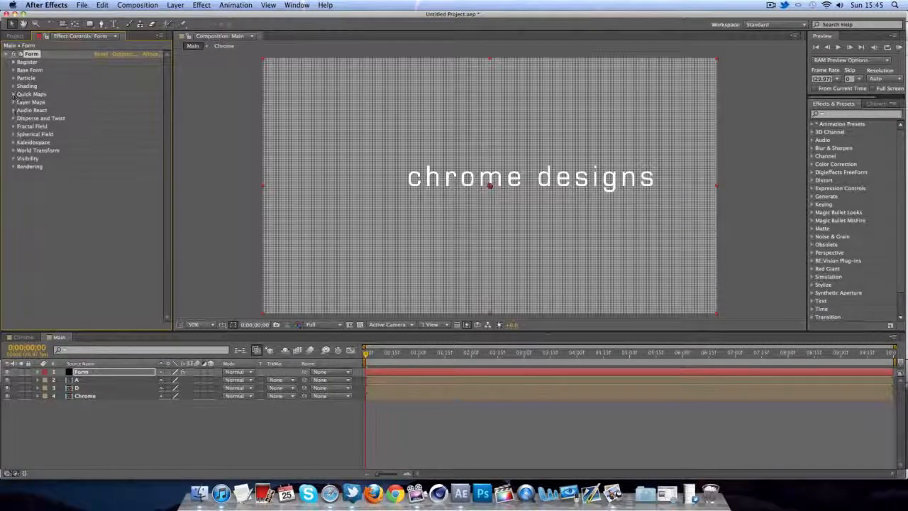
pyautogui.click(13, 127)
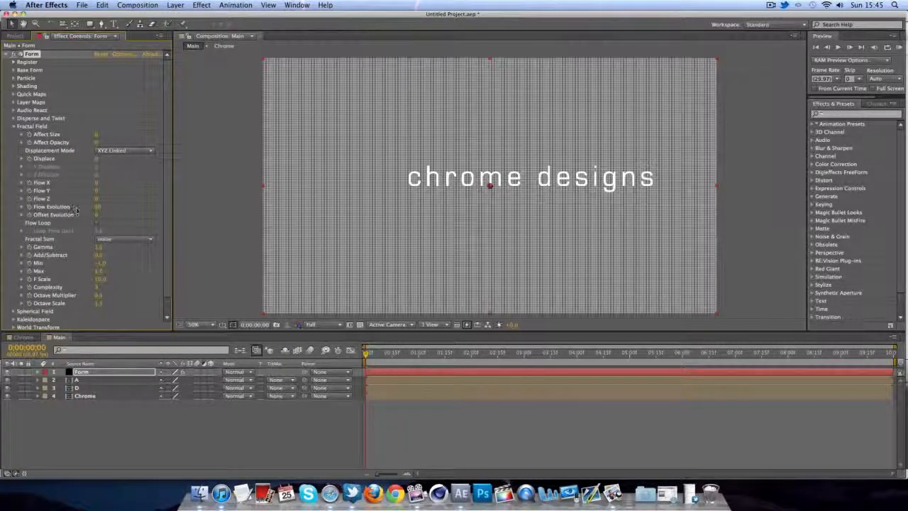
pyautogui.click(98, 199)
pyautogui.click(101, 279)
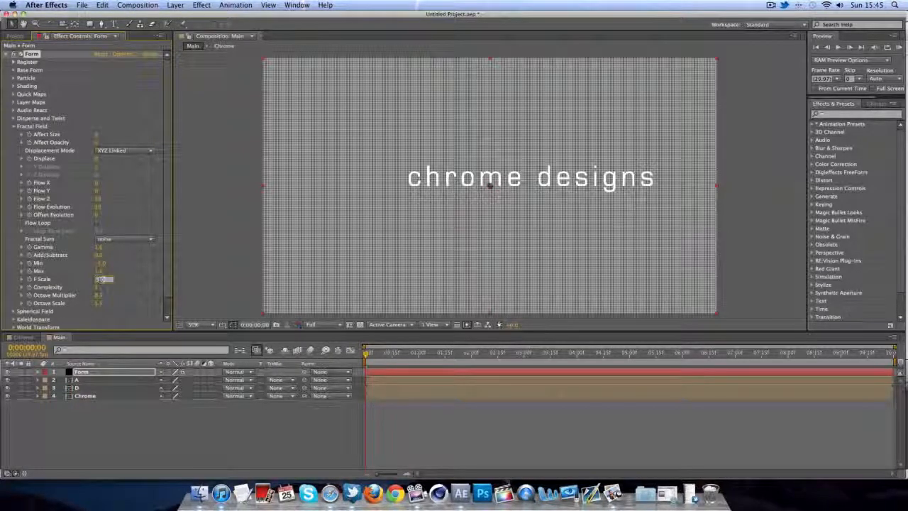
pyautogui.press('Tab')
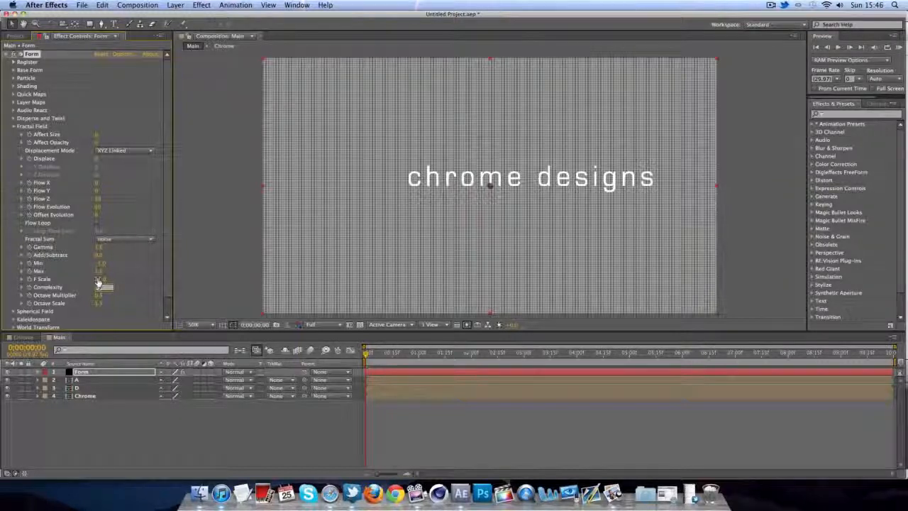
pyautogui.click(191, 279)
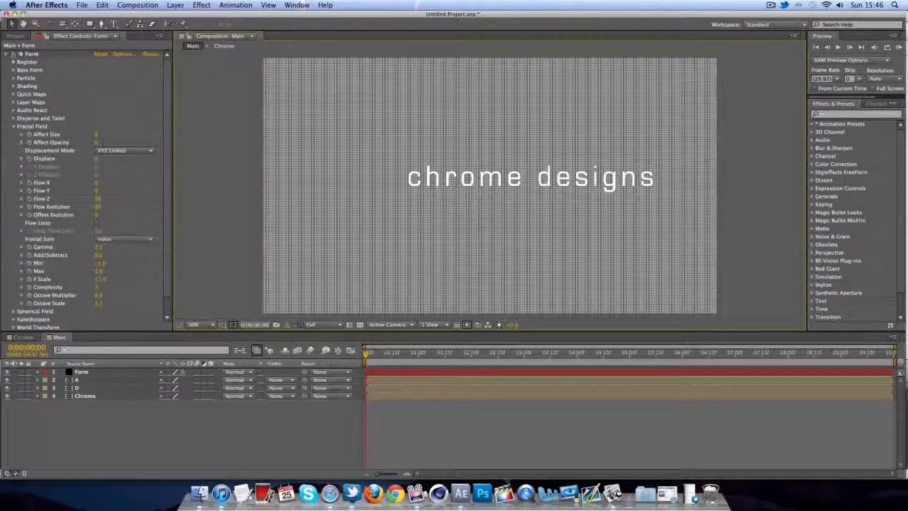
# - Set the Fractal Field displacement mode to XYZ Individual and preview a few frames in
pyautogui.scroll(-1, 69, 215)
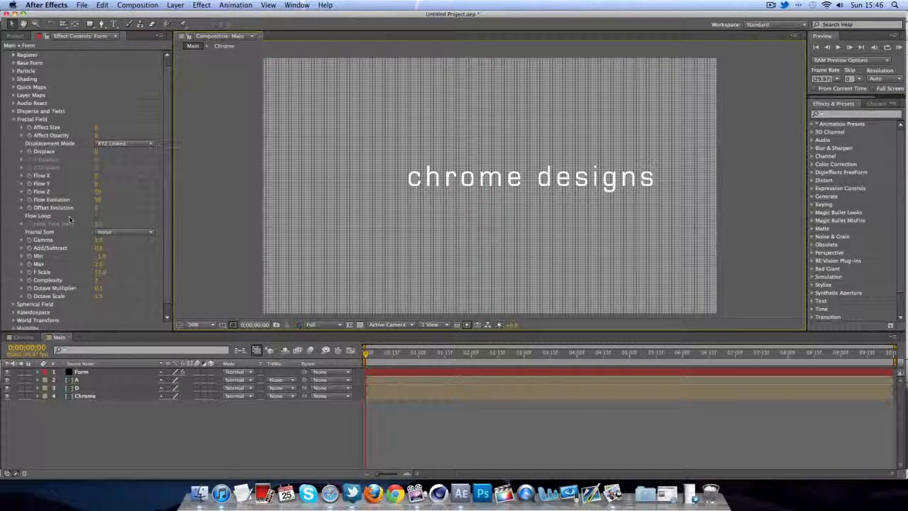
pyautogui.click(112, 144)
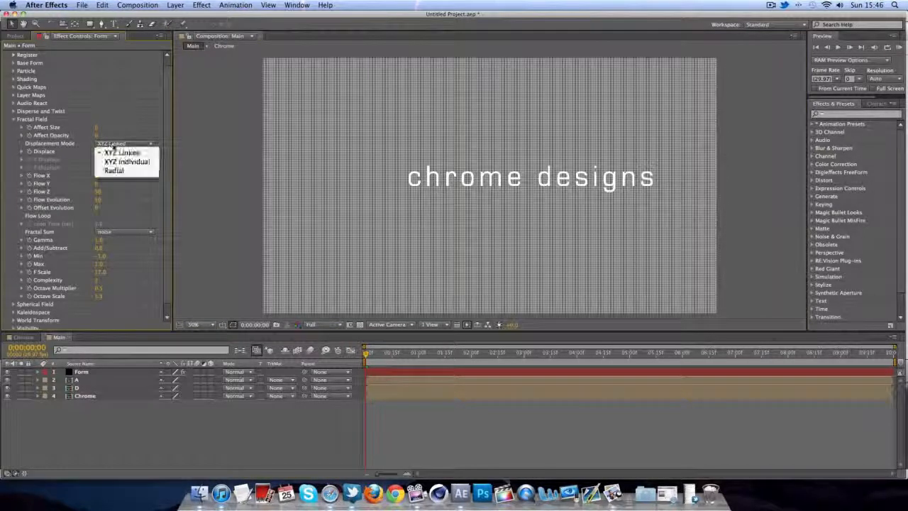
pyautogui.click(114, 161)
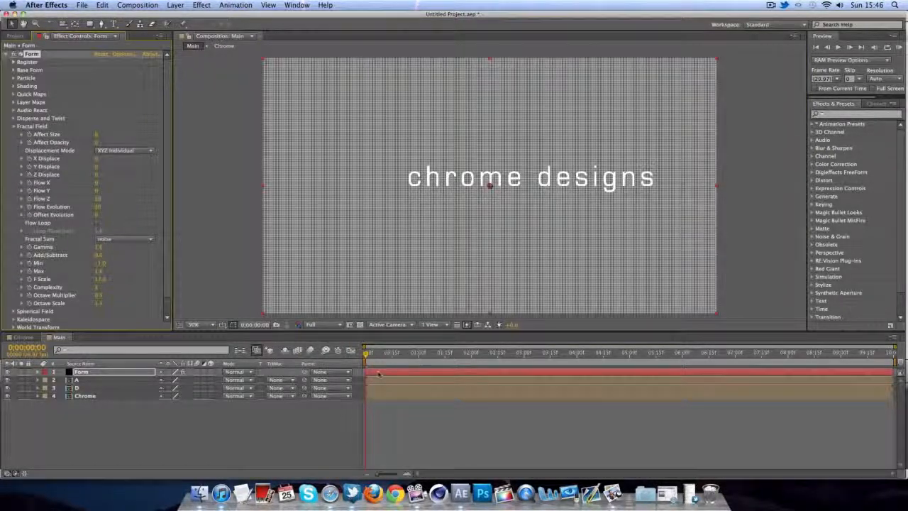
pyautogui.moveTo(367, 354); pyautogui.dragTo(360, 356)
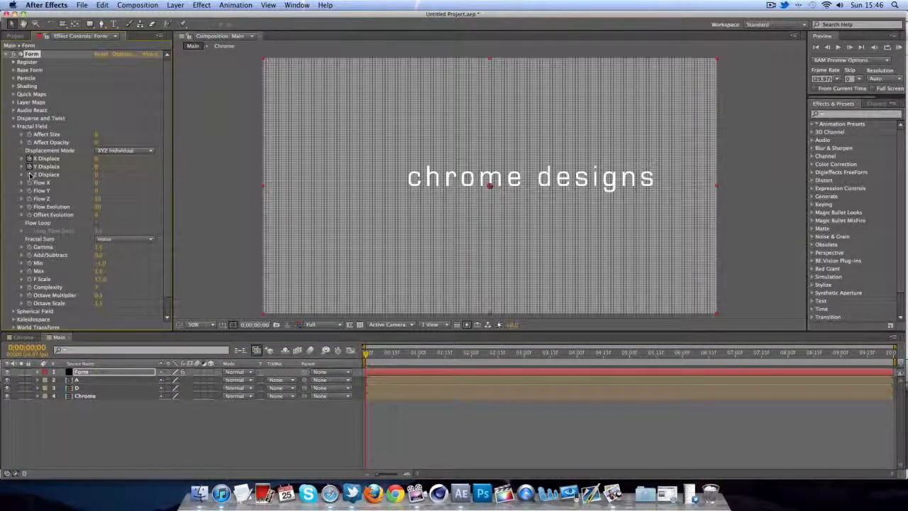
# - Set Form's Color and Alpha layer map to layer A, RGBA to RGBA, mapped over XY
pyautogui.click(13, 127)
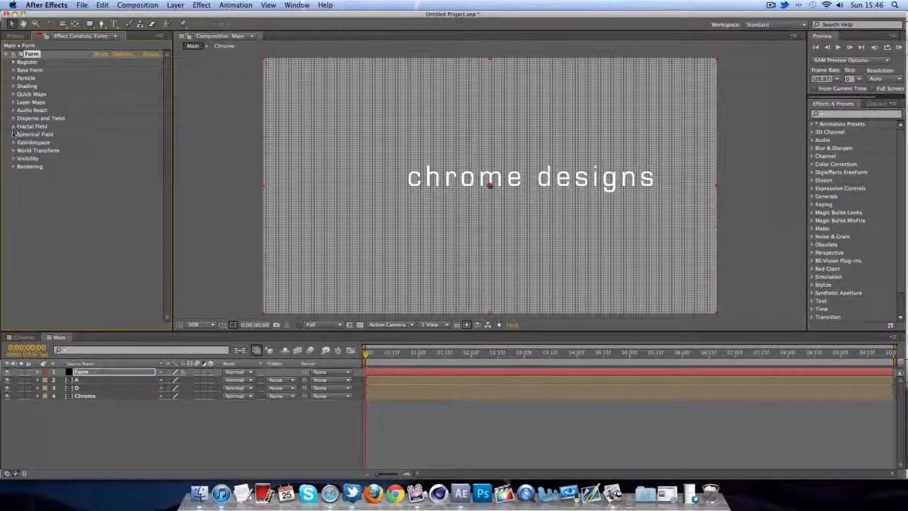
pyautogui.click(13, 102)
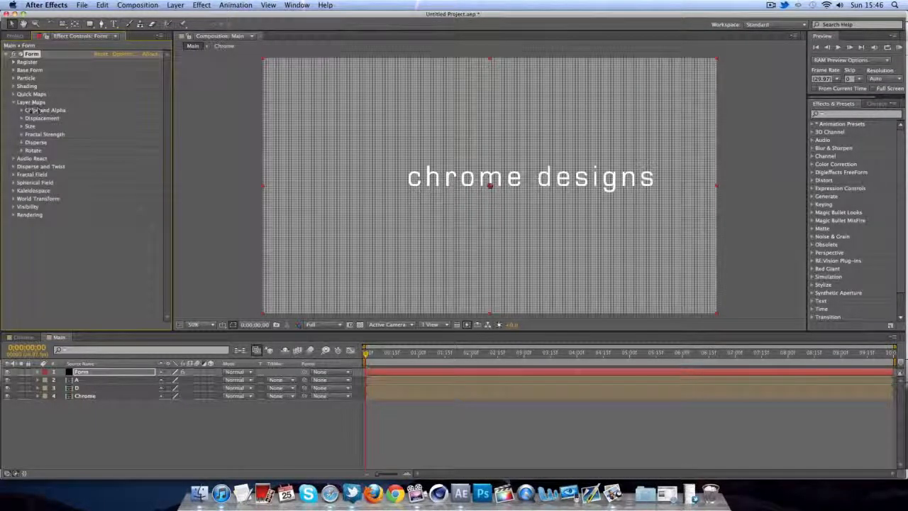
pyautogui.click(22, 110)
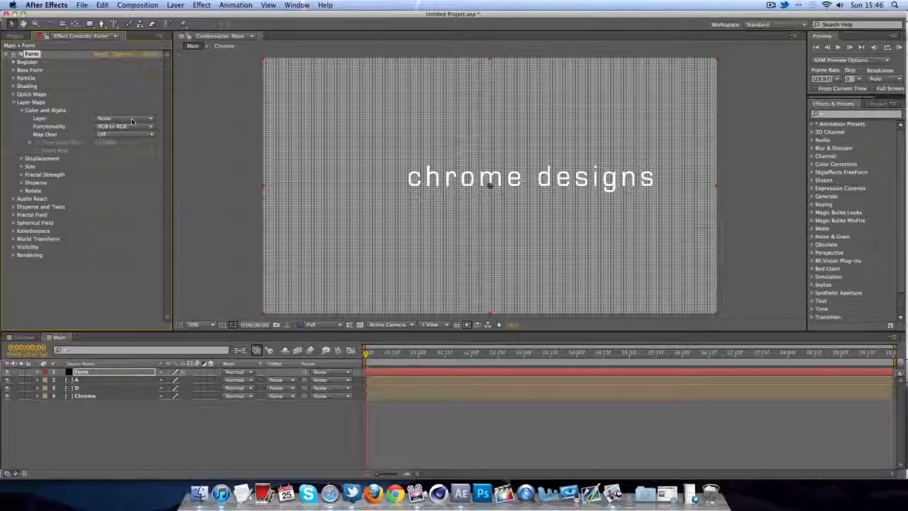
pyautogui.click(132, 120)
pyautogui.click(115, 151)
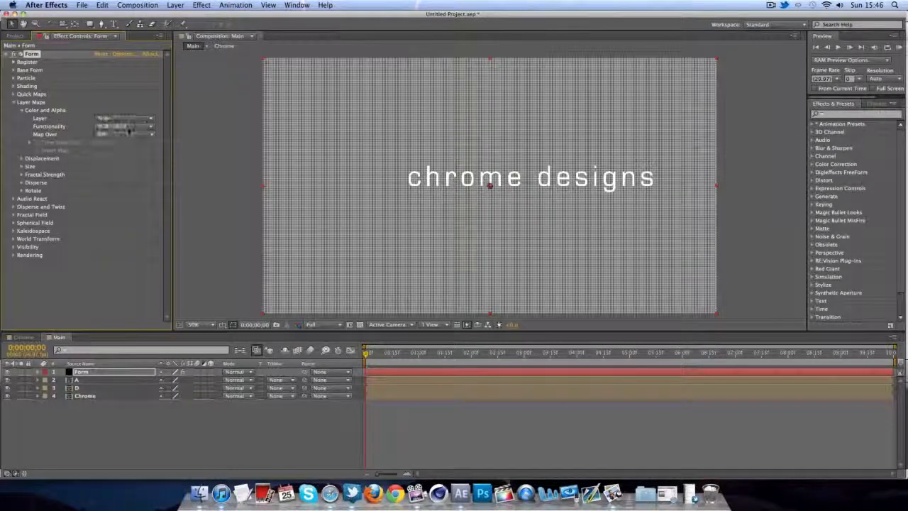
pyautogui.click(128, 127)
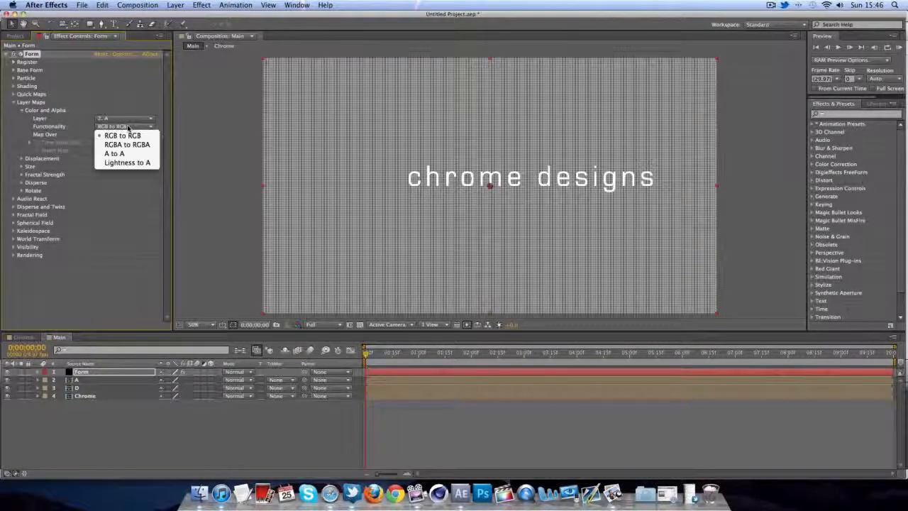
pyautogui.click(127, 145)
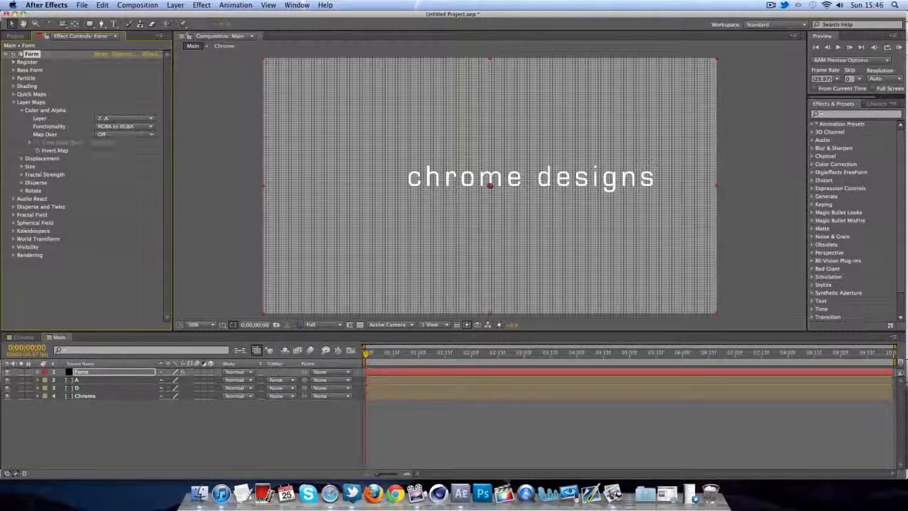
pyautogui.click(126, 135)
pyautogui.click(123, 151)
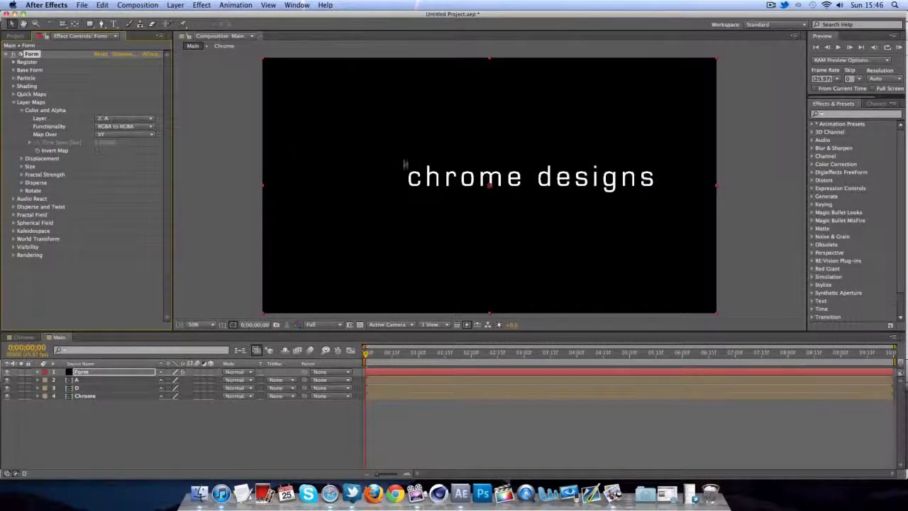
pyautogui.click(21, 111)
# - Set the Displacement layer map to Individual XYZ over XY, with layer D driving Z
pyautogui.click(21, 118)
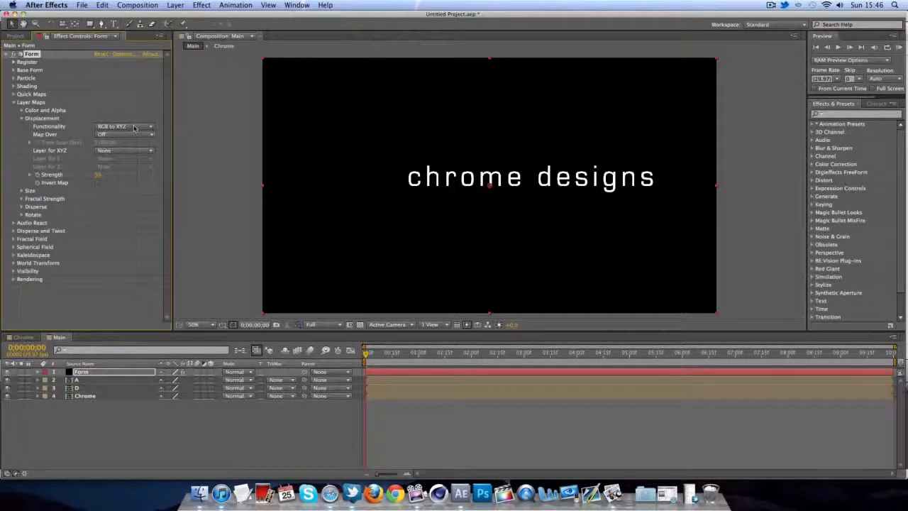
pyautogui.click(134, 127)
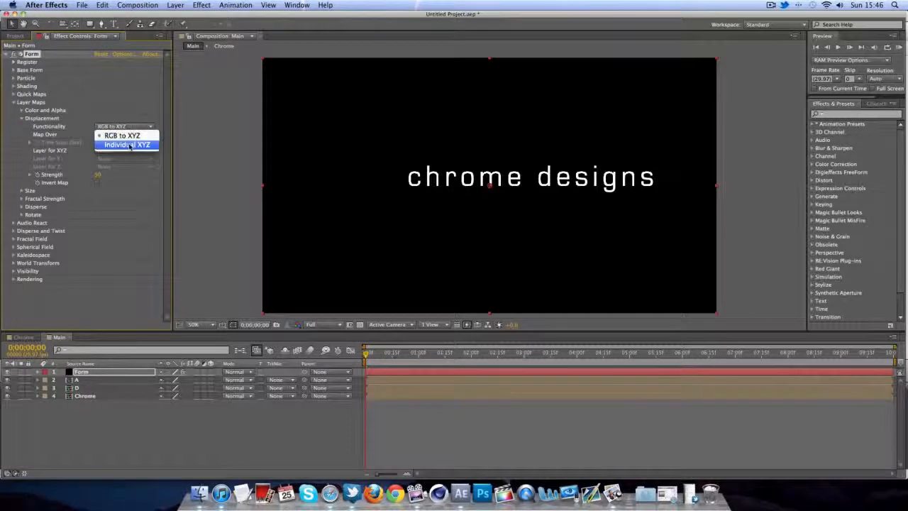
pyautogui.click(129, 146)
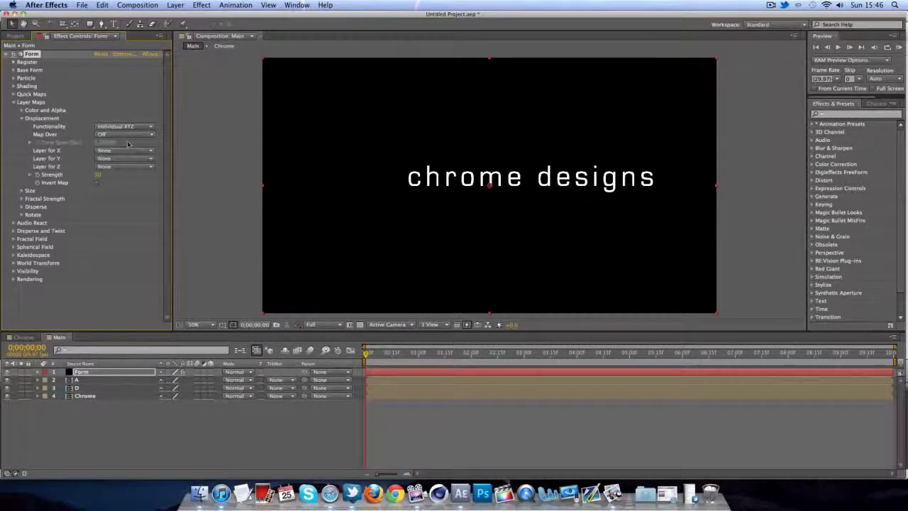
pyautogui.click(122, 134)
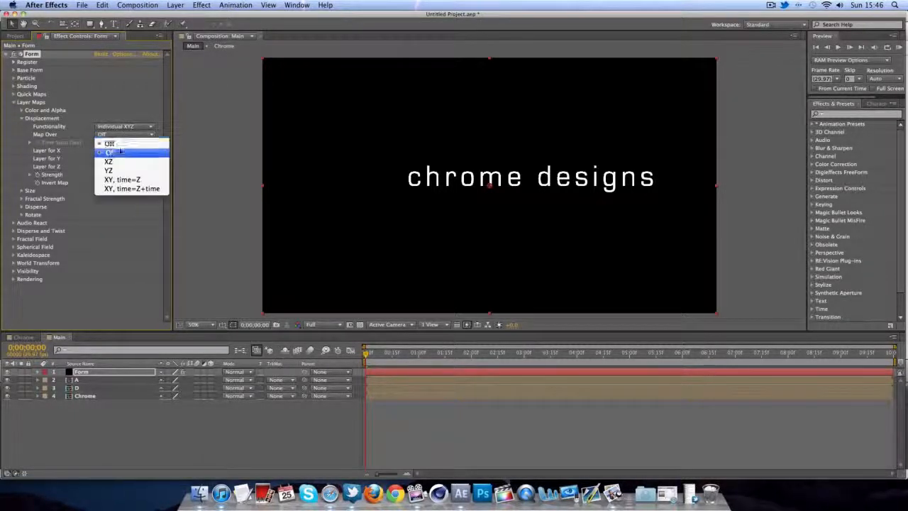
pyautogui.click(121, 153)
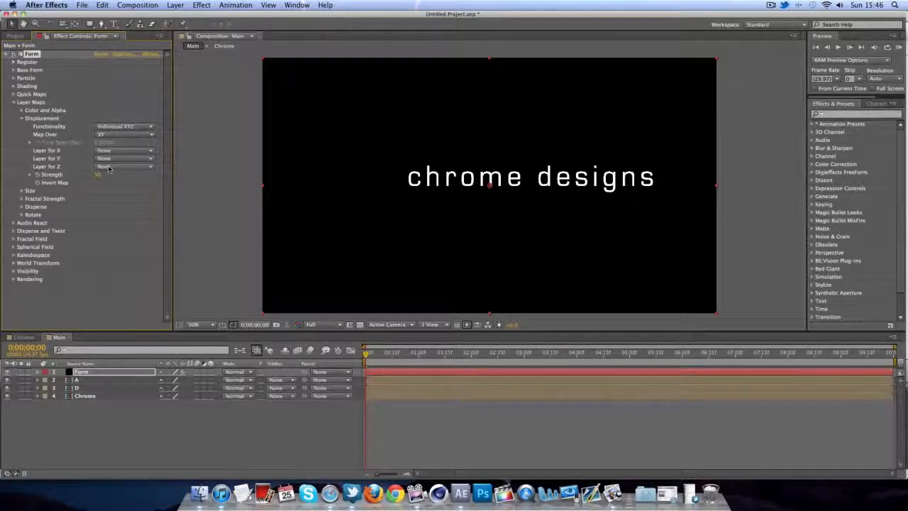
pyautogui.click(110, 167)
pyautogui.click(112, 208)
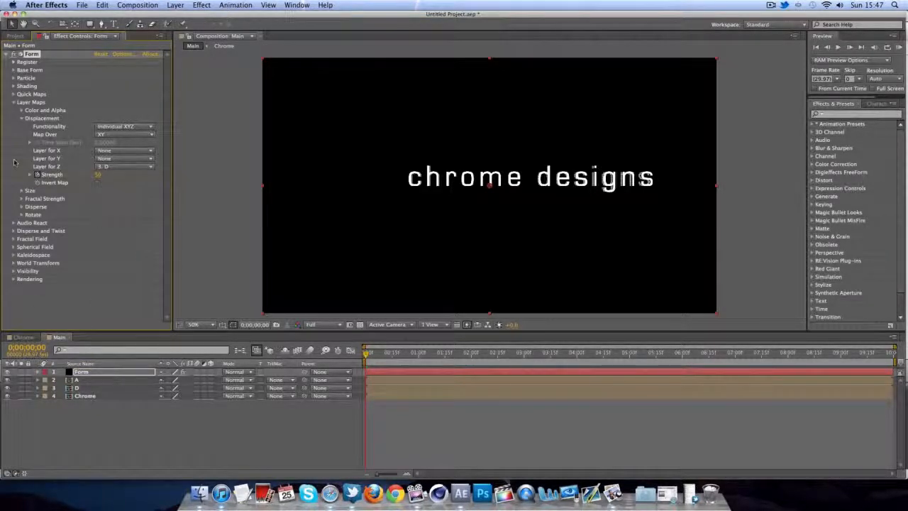
pyautogui.click(12, 102)
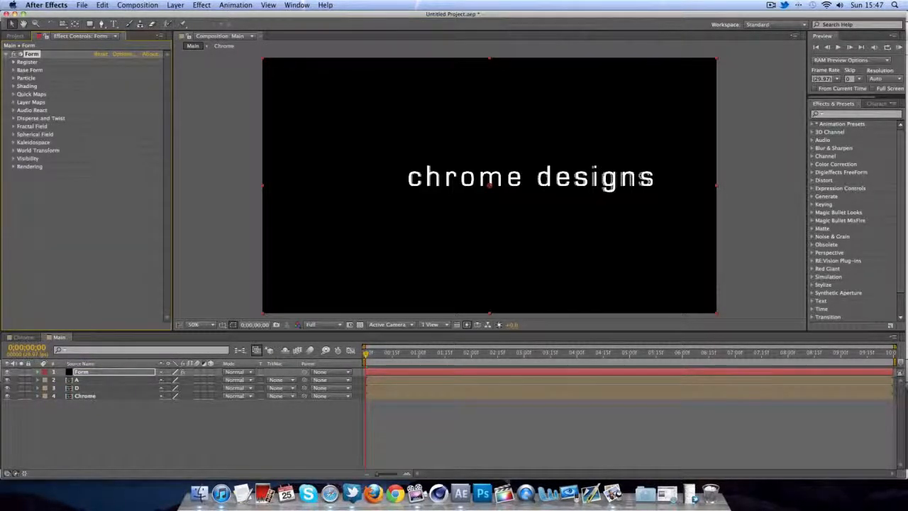
pyautogui.click(117, 372)
# - Reveal the Form layer's keyframed Strength (50) and X, Y, Z Displace (0) with U
pyautogui.press('u')
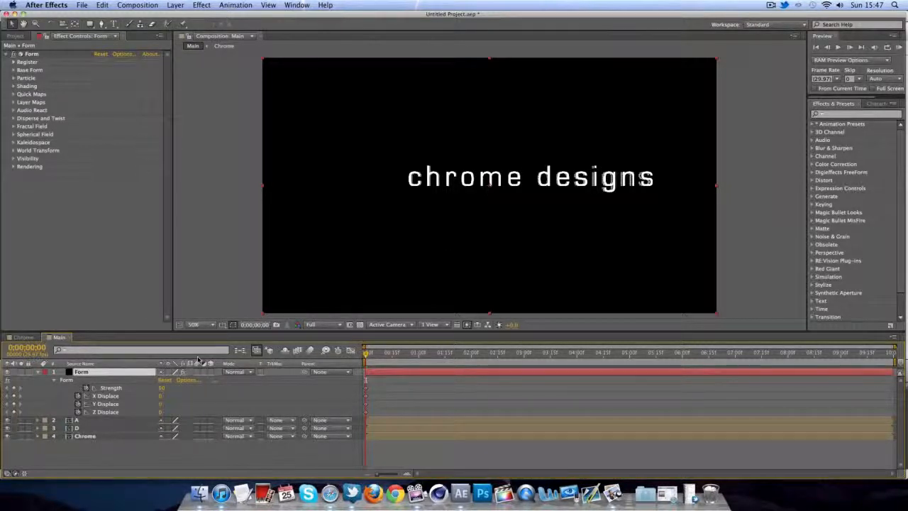
pyautogui.scroll(6, 588, 192)
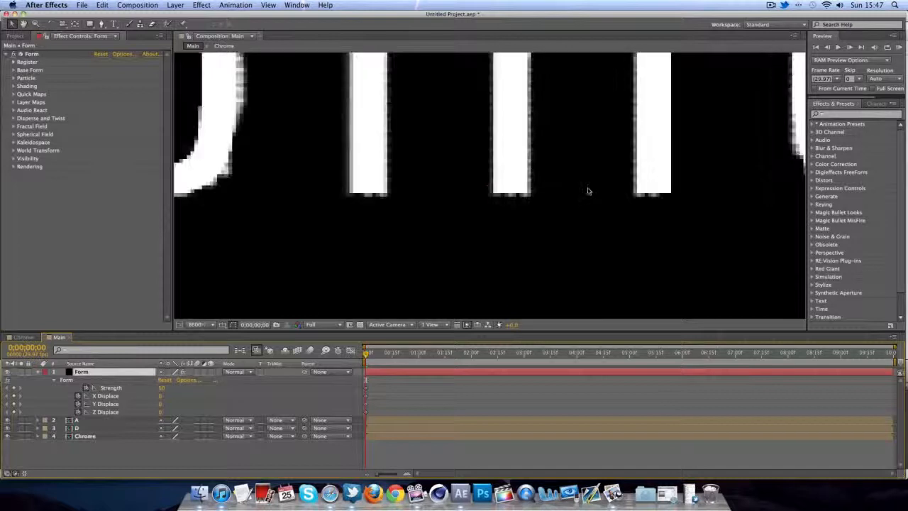
pyautogui.scroll(-2, 614, 163)
# - Enter X Displace 1000, Y Displace 800 and Z Displace 2000, then move to 3 seconds
pyautogui.scroll(-1, 601, 123)
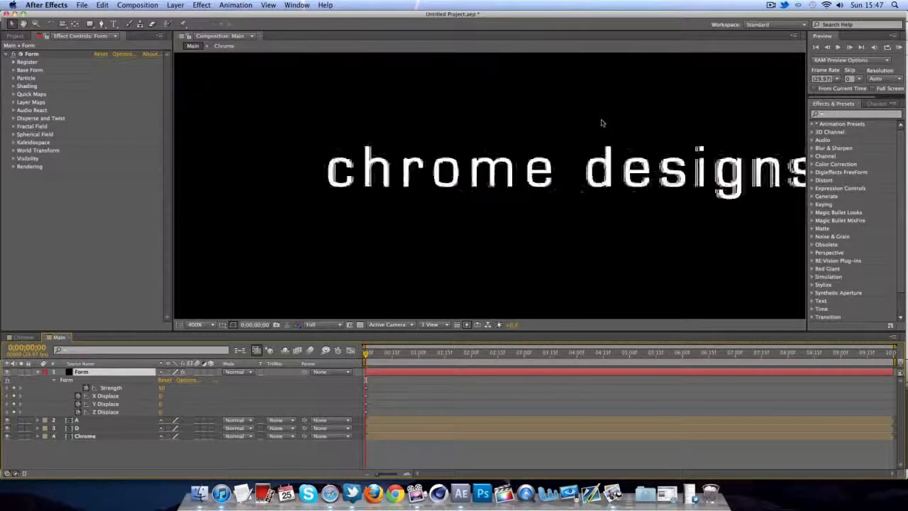
pyautogui.scroll(-5, 601, 123)
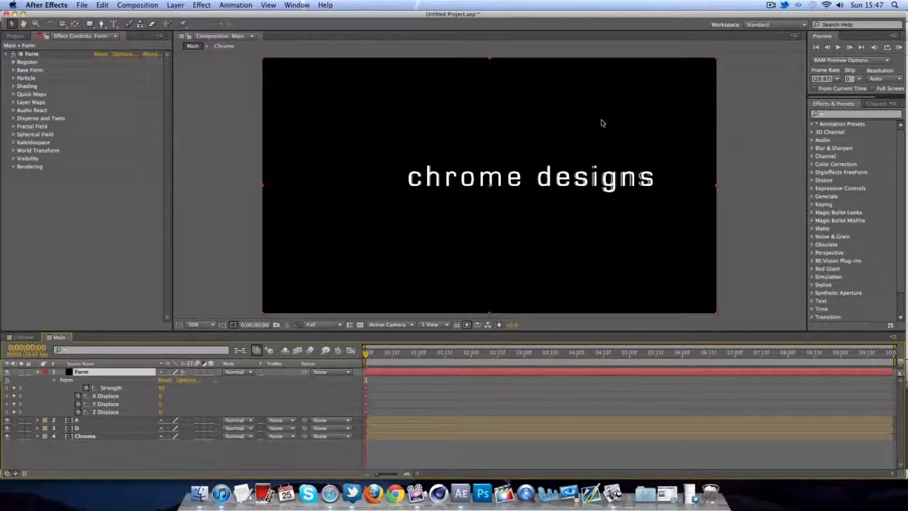
pyautogui.click(162, 396)
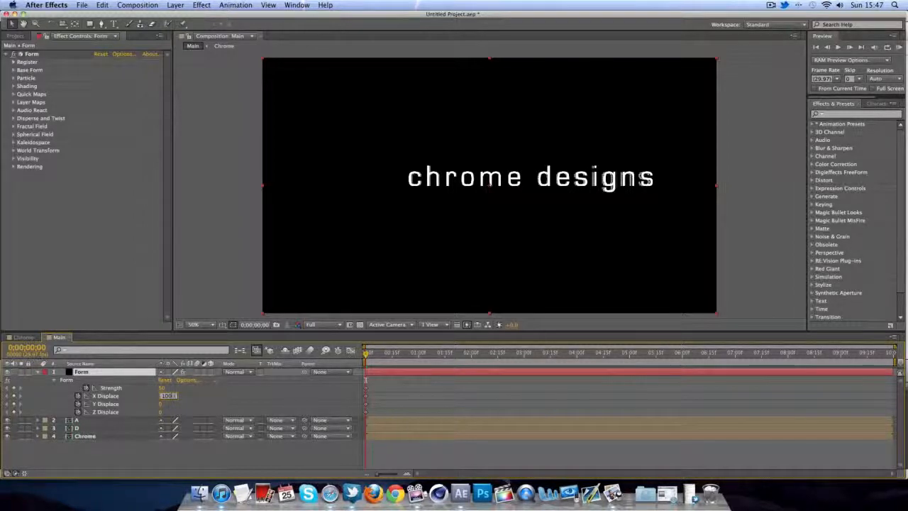
pyautogui.press('Tab')
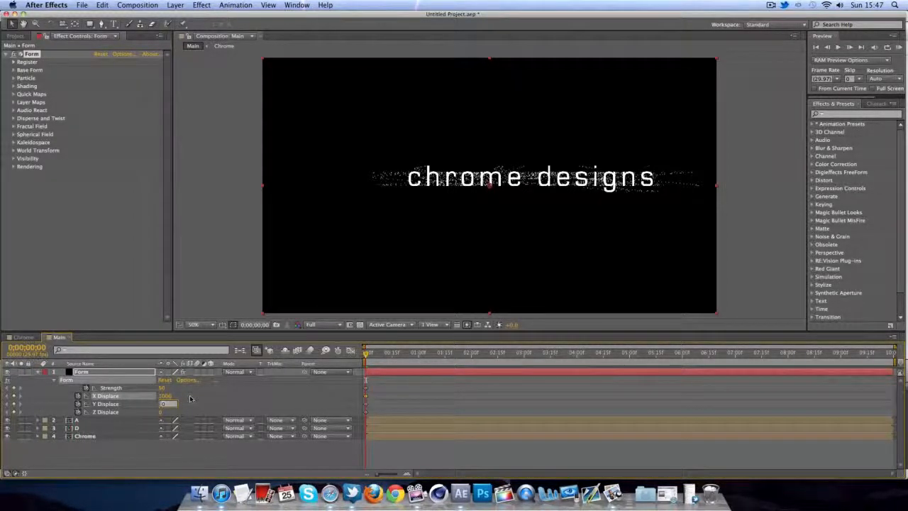
pyautogui.write('800')
pyautogui.press('Tab')
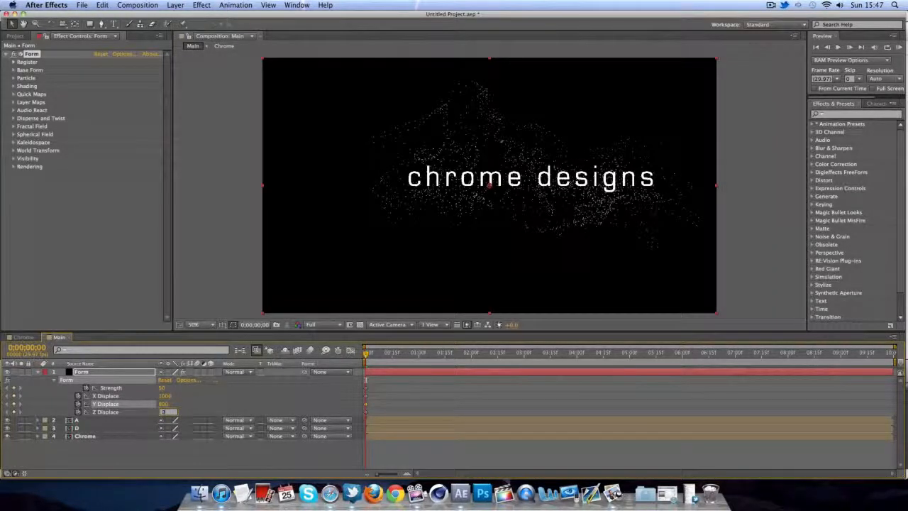
pyautogui.write('2000')
pyautogui.press('Tab')
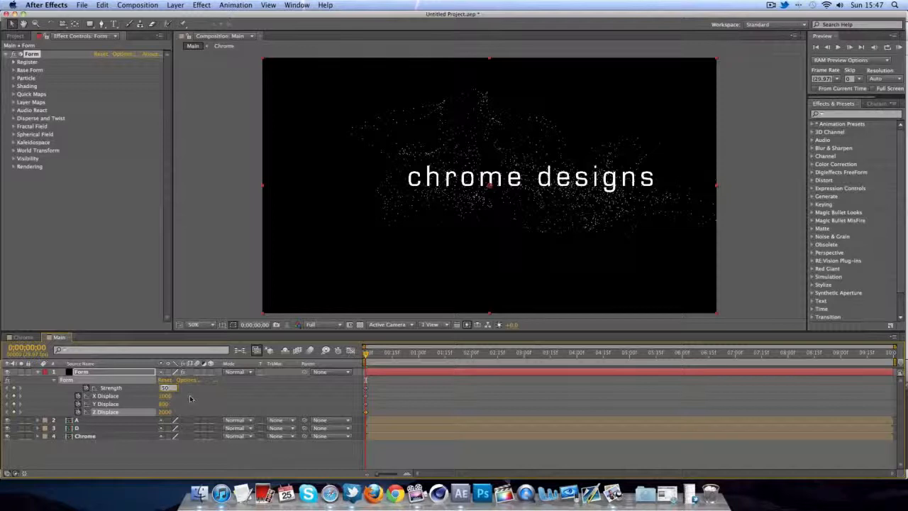
pyautogui.moveTo(365, 357); pyautogui.dragTo(526, 351)
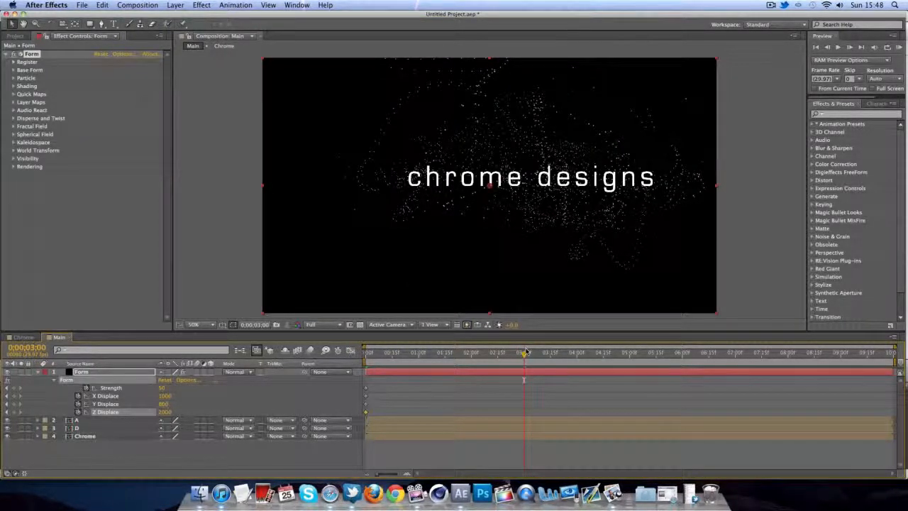
# - At 3 seconds, key Strength and X, Y, Z Displace all to 0, then scrub back to preview
pyautogui.click(167, 388)
pyautogui.write('0')
pyautogui.press('Return')
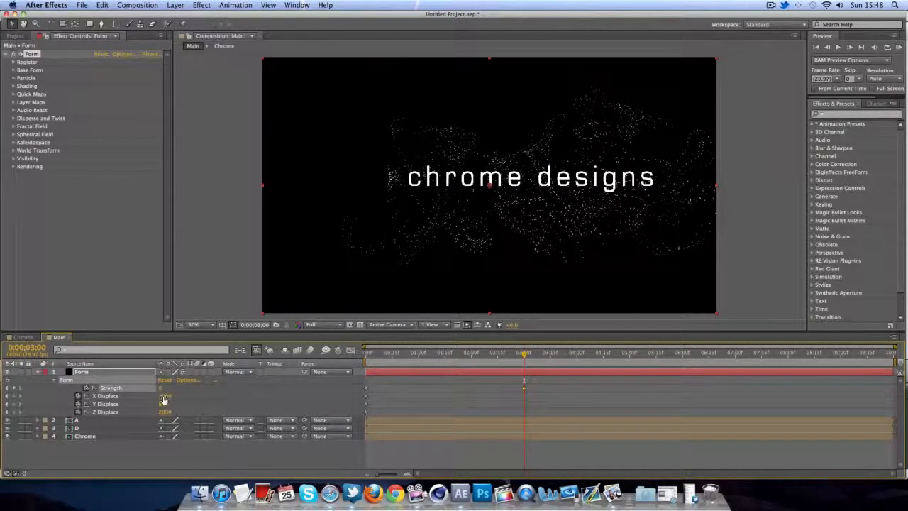
pyautogui.click(165, 396)
pyautogui.write('0')
pyautogui.press('Tab')
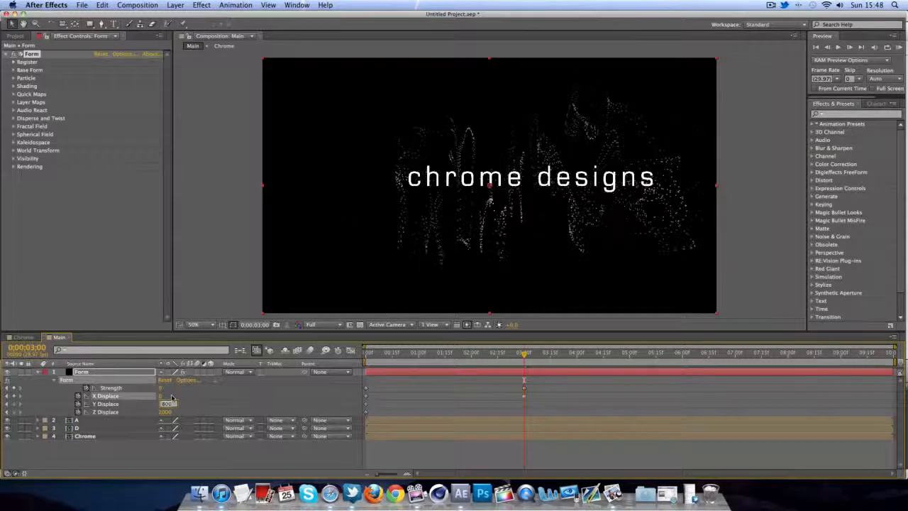
pyautogui.write('0')
pyautogui.press('Tab')
pyautogui.write('0')
pyautogui.press('Tab')
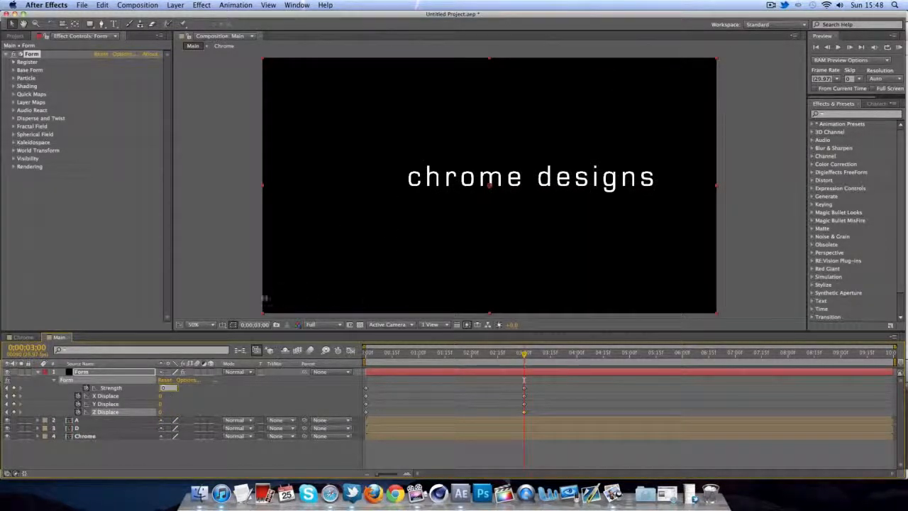
pyautogui.click(247, 297)
pyautogui.moveTo(523, 355)
pyautogui.mouseDown()
pyautogui.moveTo(343, 358)
pyautogui.moveTo(528, 357)
pyautogui.moveTo(510, 355)
pyautogui.mouseUp()
# - Keyframe the Chrome layer's Opacity at 0% just before 3 seconds and 100% at 3;00
pyautogui.click(103, 436)
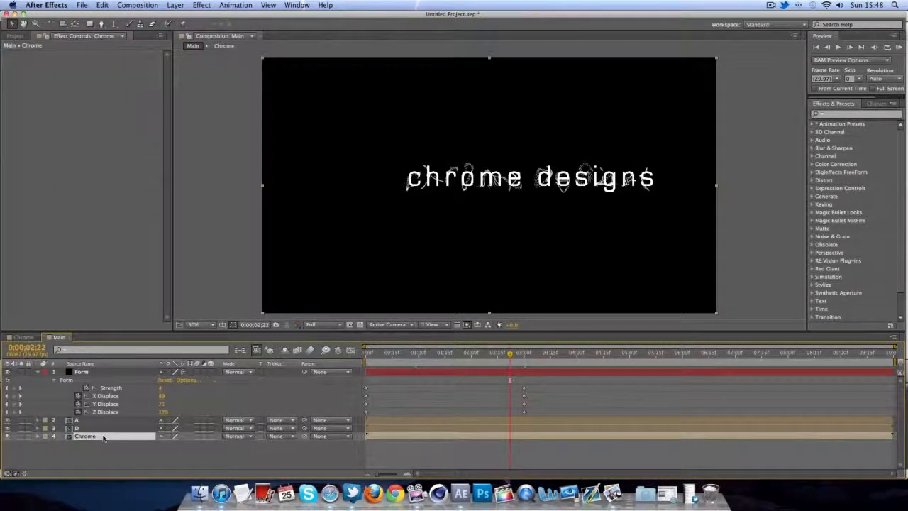
pyautogui.press('t')
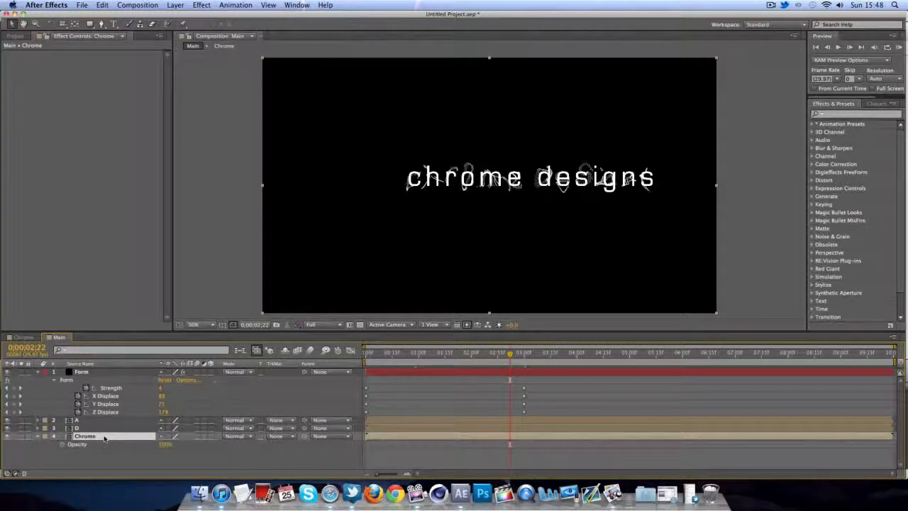
pyautogui.moveTo(510, 355); pyautogui.dragTo(515, 358)
pyautogui.click(62, 445)
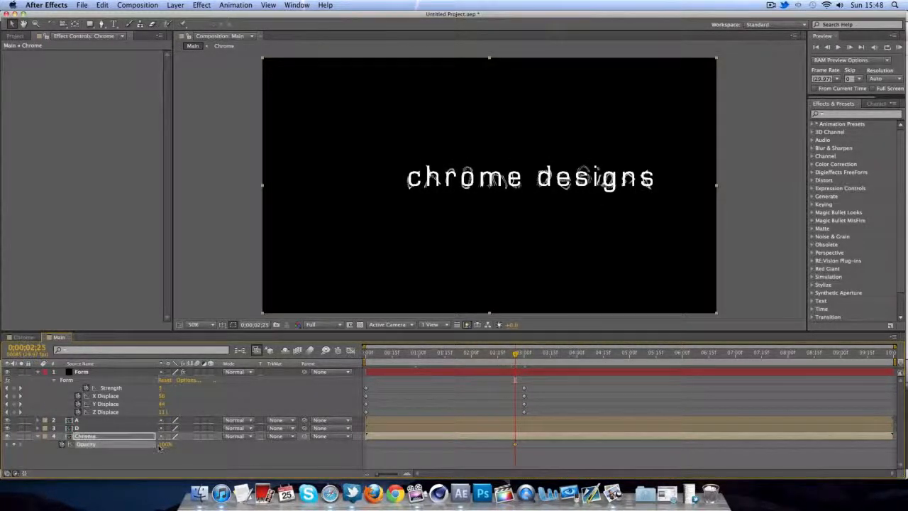
pyautogui.click(164, 445)
pyautogui.write('0')
pyautogui.press('Return')
pyautogui.moveTo(515, 354); pyautogui.dragTo(524, 354)
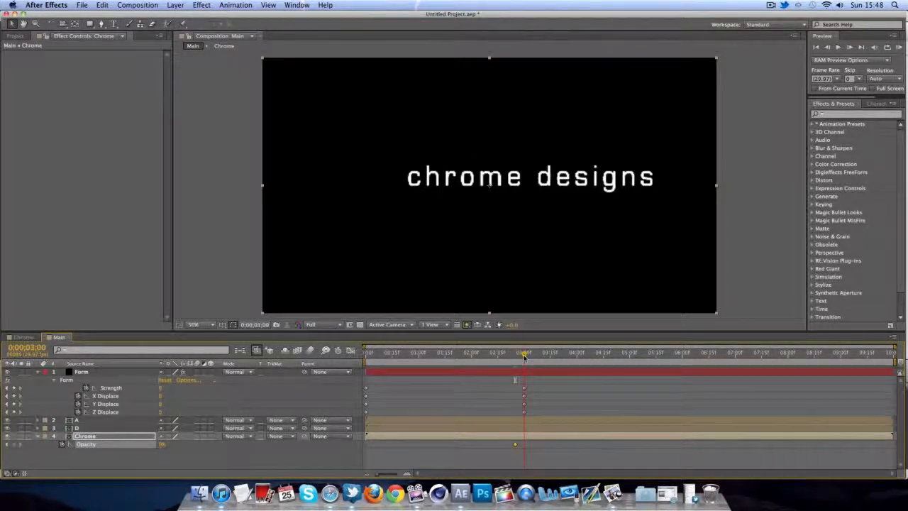
pyautogui.click(161, 445)
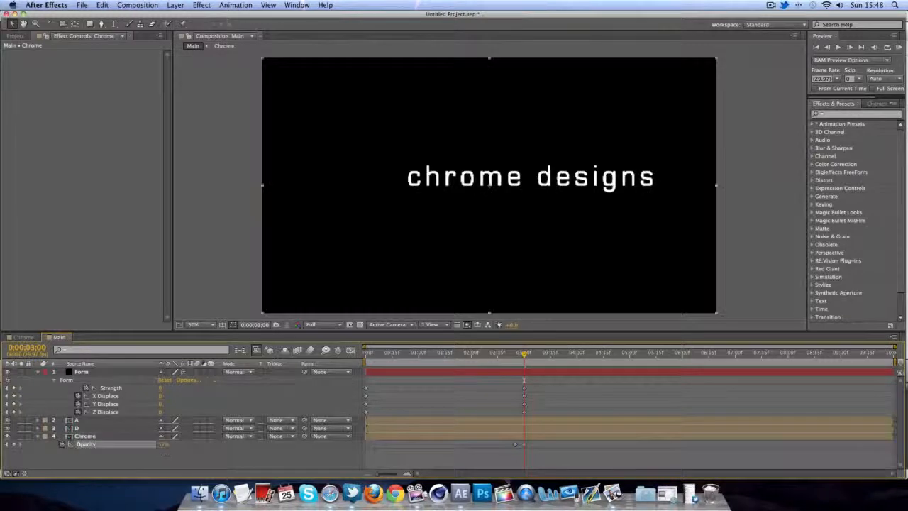
# - Hide the solid text and scrub to watch the particles form the text alone
pyautogui.click(489, 183)
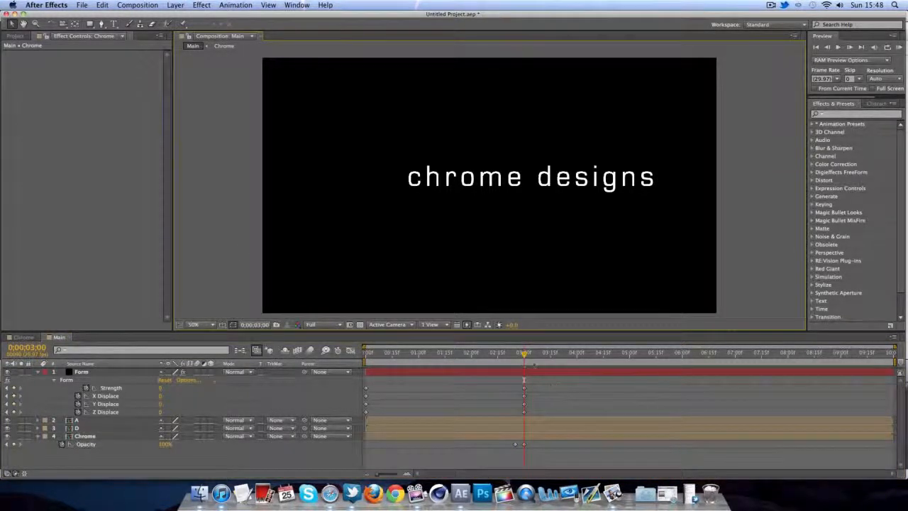
pyautogui.moveTo(523, 357); pyautogui.dragTo(505, 355)
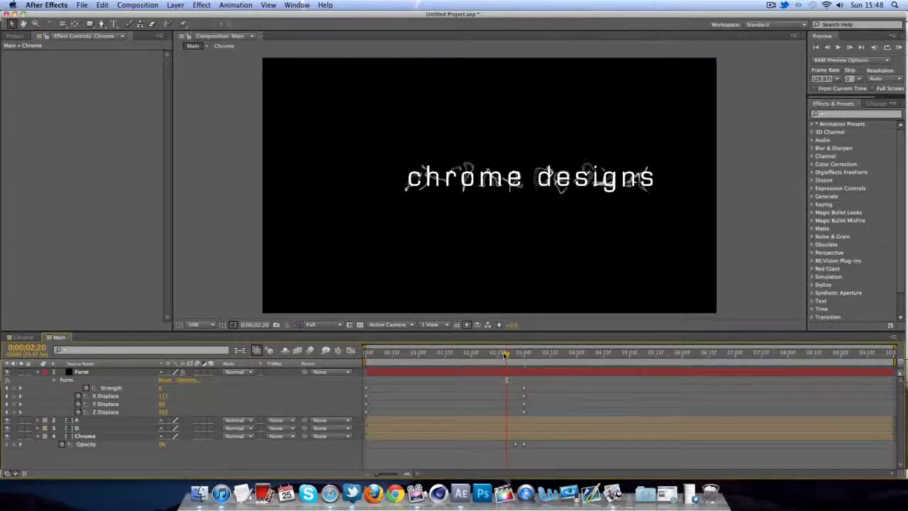
pyautogui.click(8, 421)
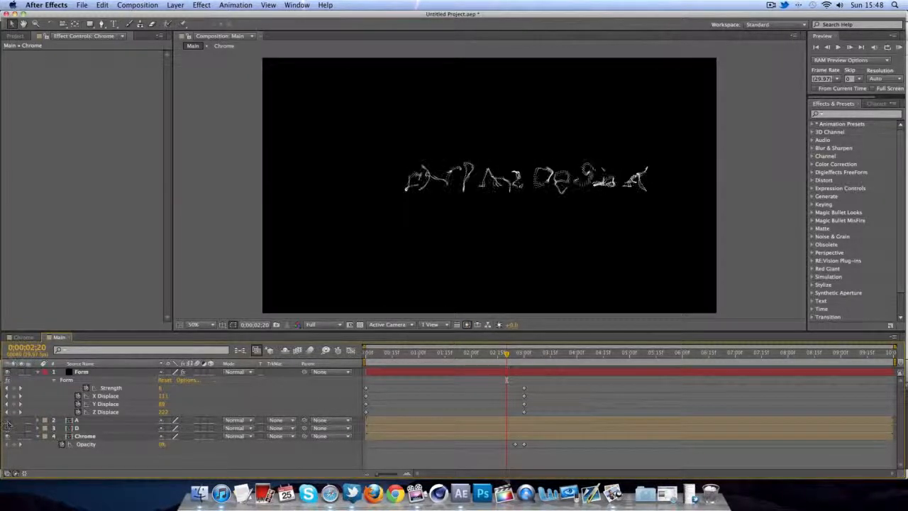
pyautogui.moveTo(510, 364); pyautogui.dragTo(529, 363)
# - Nudge the 0% opacity keyframe later and review the fade-in around 2;25
pyautogui.click(527, 445)
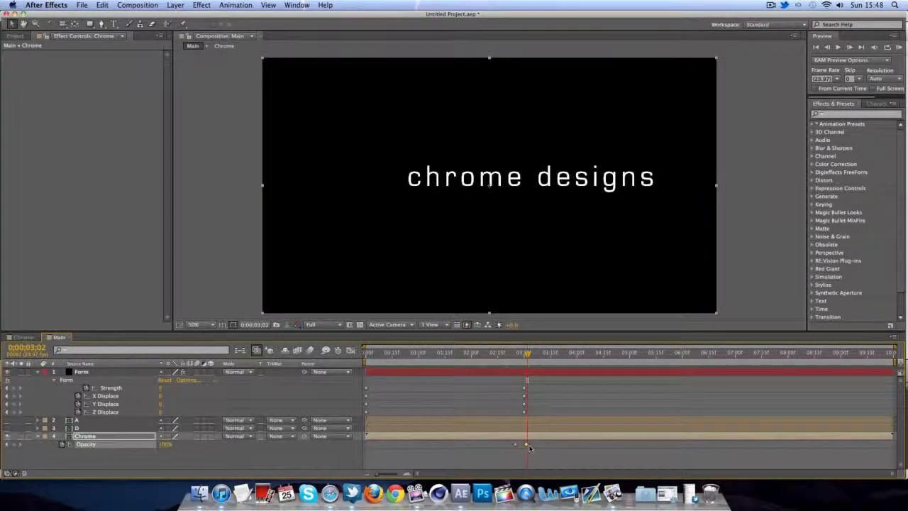
pyautogui.click(518, 448)
pyautogui.moveTo(516, 445); pyautogui.dragTo(520, 445)
pyautogui.moveTo(516, 357); pyautogui.dragTo(530, 358)
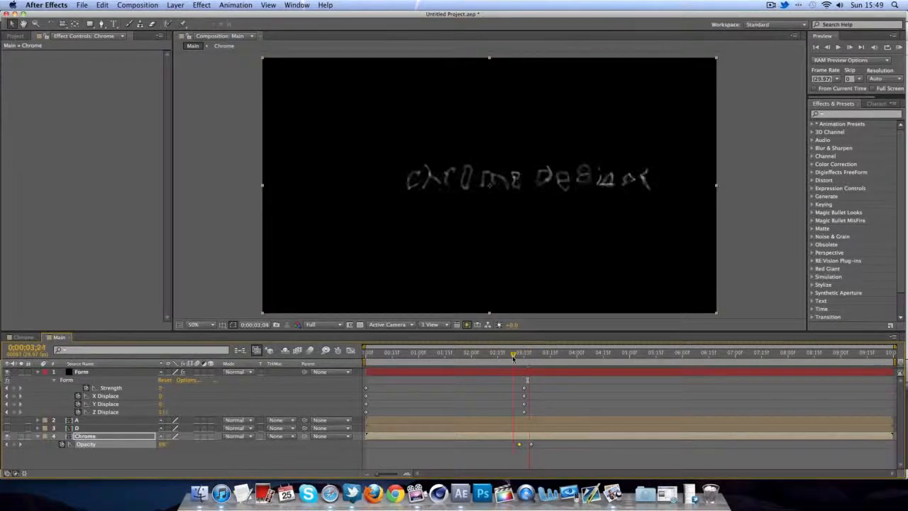
pyautogui.moveTo(520, 446); pyautogui.dragTo(523, 446)
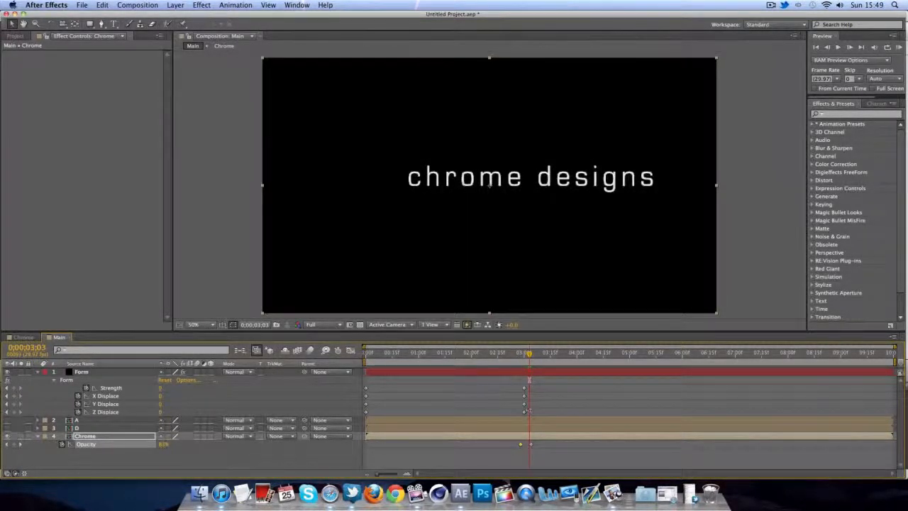
pyautogui.moveTo(529, 357)
pyautogui.mouseDown()
pyautogui.moveTo(518, 364)
pyautogui.moveTo(531, 366)
pyautogui.mouseUp()
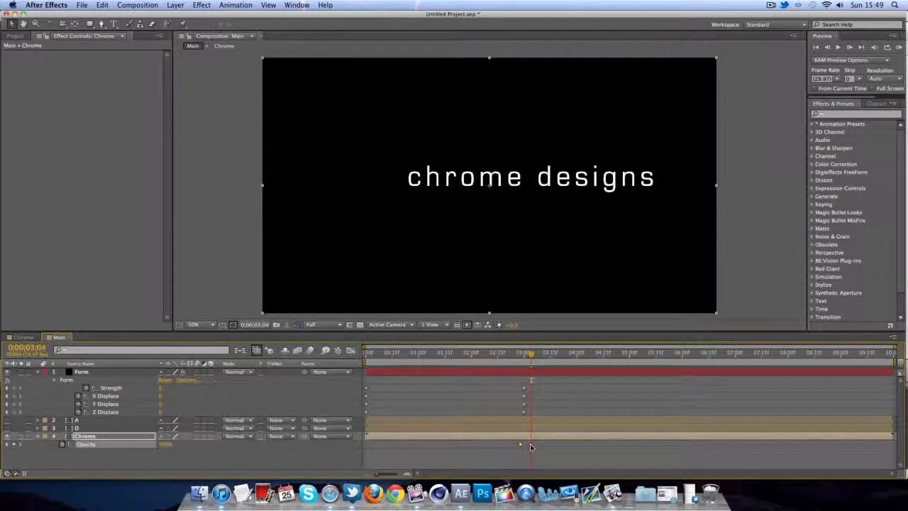
pyautogui.click(530, 445)
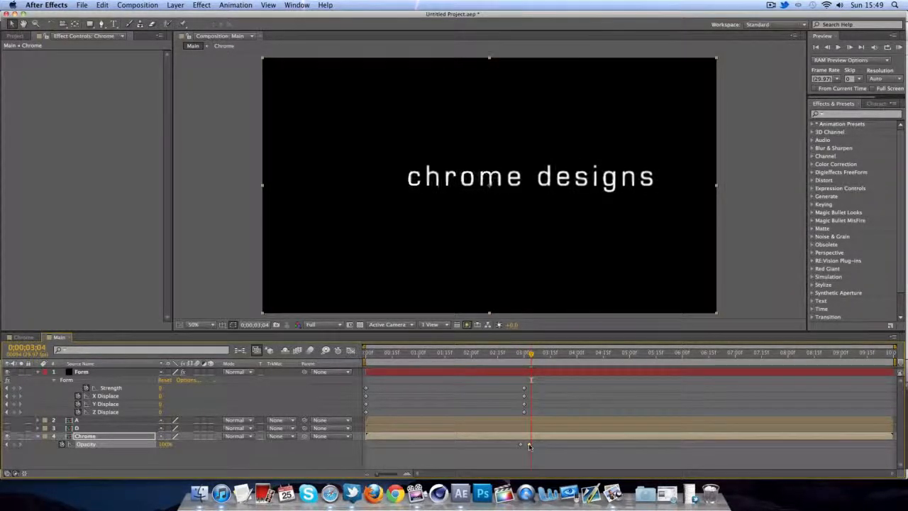
pyautogui.moveTo(530, 361); pyautogui.dragTo(755, 363)
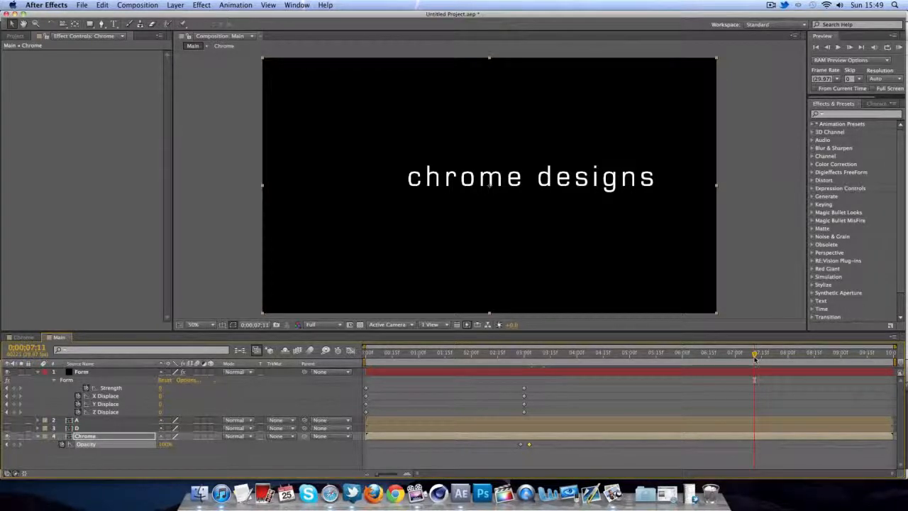
# - At 7 seconds, add hold keyframes for Strength, X, Y, Z Displace and Chrome's 100% Opacity
pyautogui.click(526, 363)
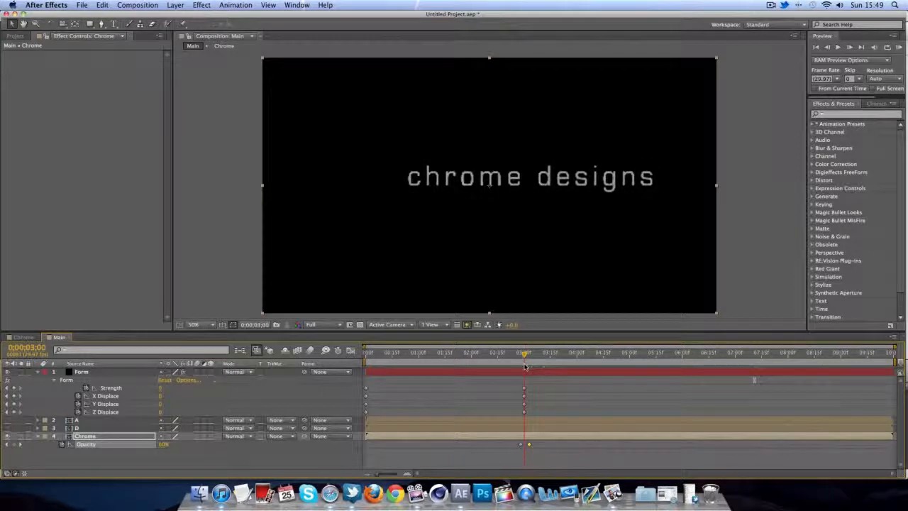
pyautogui.moveTo(527, 366); pyautogui.dragTo(737, 367)
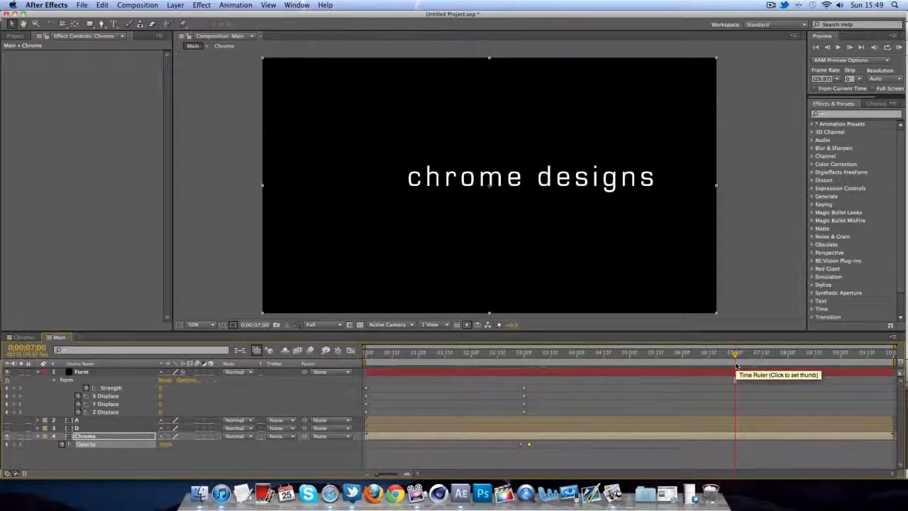
pyautogui.click(13, 388)
pyautogui.click(13, 396)
pyautogui.click(13, 403)
pyautogui.click(12, 411)
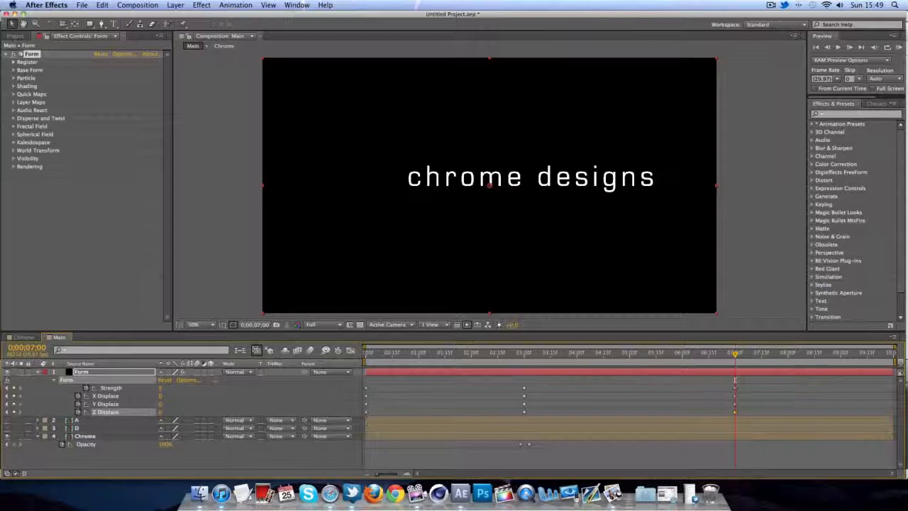
pyautogui.click(14, 444)
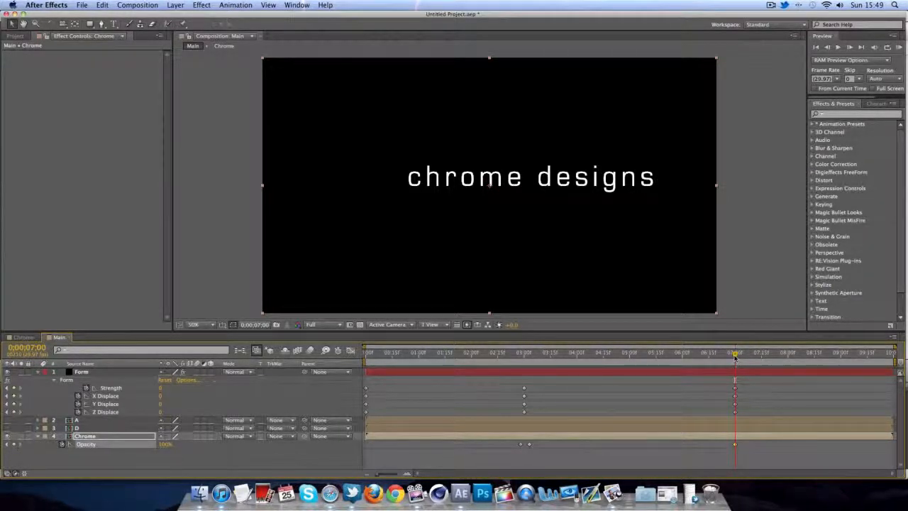
pyautogui.moveTo(735, 357); pyautogui.dragTo(809, 360)
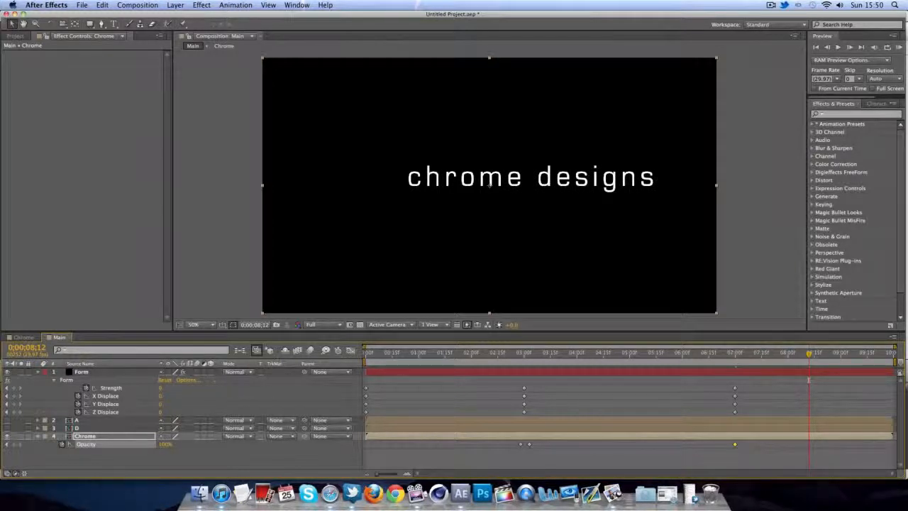
# - Around 8.5 seconds, key Strength 50 and X, Y, Z Displace 1000, 800 and 2000
pyautogui.click(163, 388)
pyautogui.write('50')
pyautogui.press('Tab')
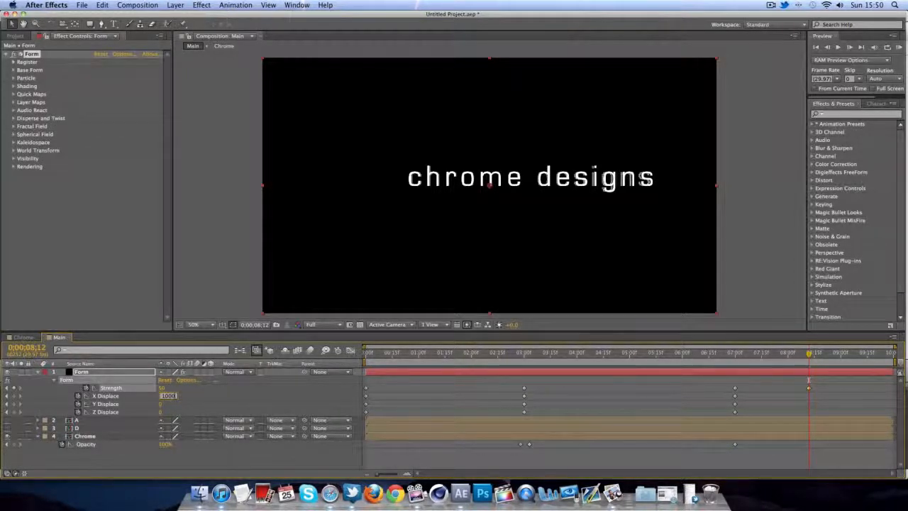
pyautogui.write('1000')
pyautogui.press('Tab')
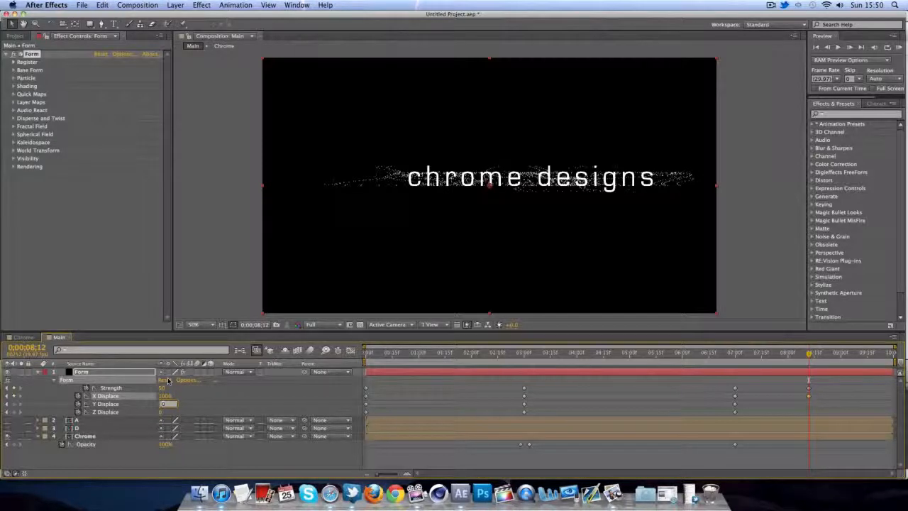
pyautogui.press('Tab')
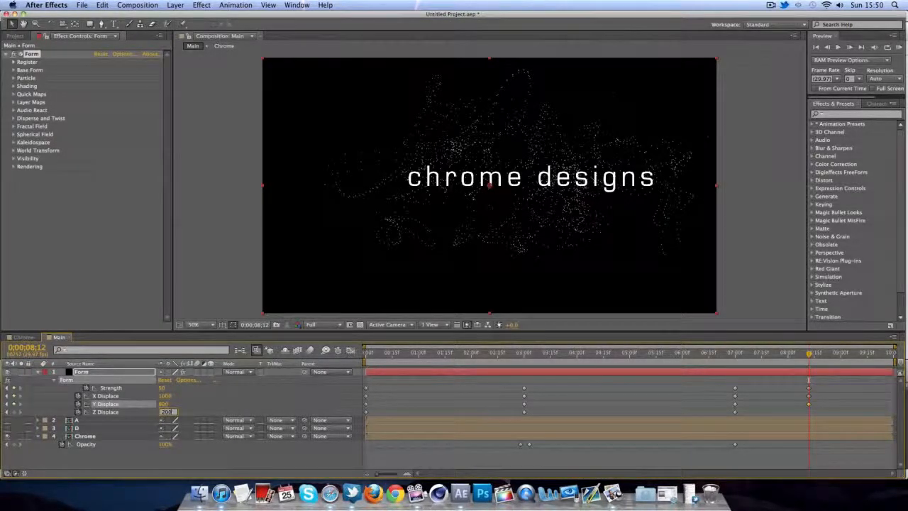
pyautogui.press('Tab')
pyautogui.click(164, 412)
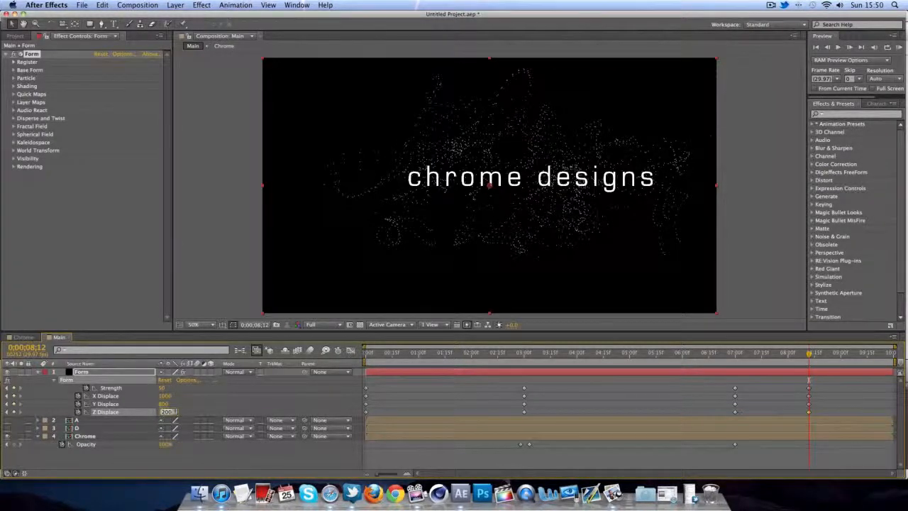
pyautogui.write('2000')
pyautogui.press('Return')
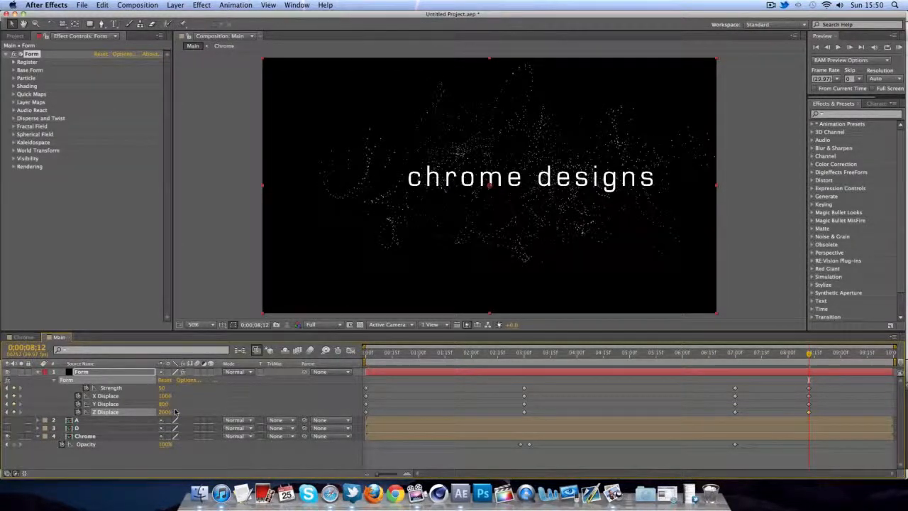
pyautogui.moveTo(809, 354); pyautogui.dragTo(896, 362)
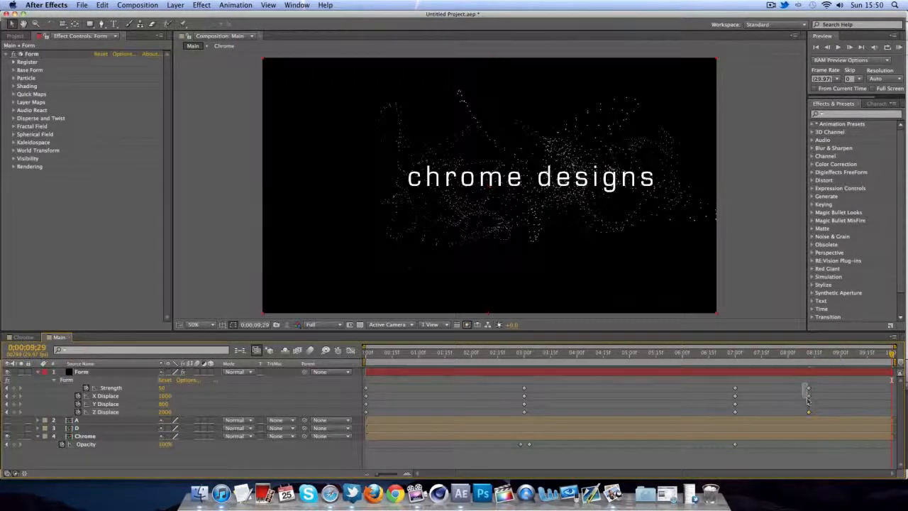
# - Move the four scatter keyframes to the end of the composition and review from 8 seconds
pyautogui.moveTo(801, 383); pyautogui.dragTo(813, 417)
pyautogui.press('Delete')
pyautogui.moveTo(886, 410); pyautogui.dragTo(892, 412)
pyautogui.moveTo(892, 355); pyautogui.dragTo(736, 380)
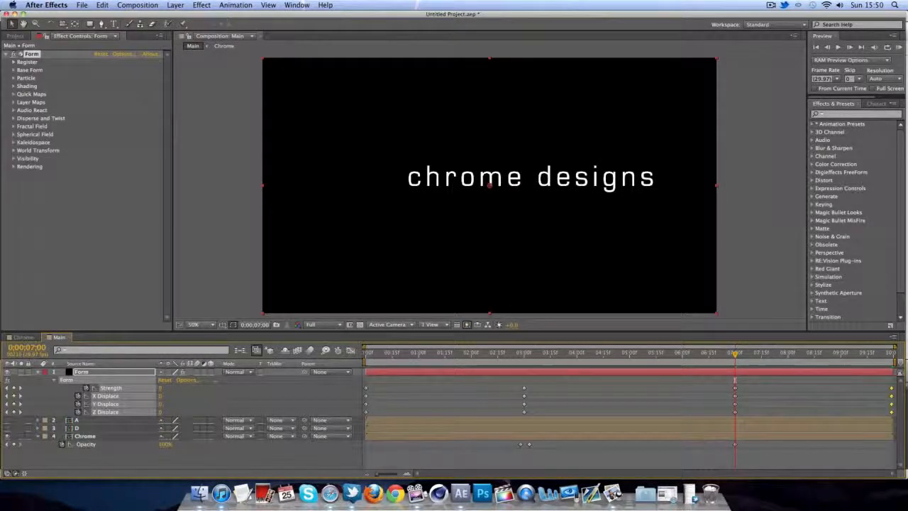
# - Nudge the 7-second 100% Opacity keyframe earlier and add a 0% keyframe near 7;04
pyautogui.click(734, 445)
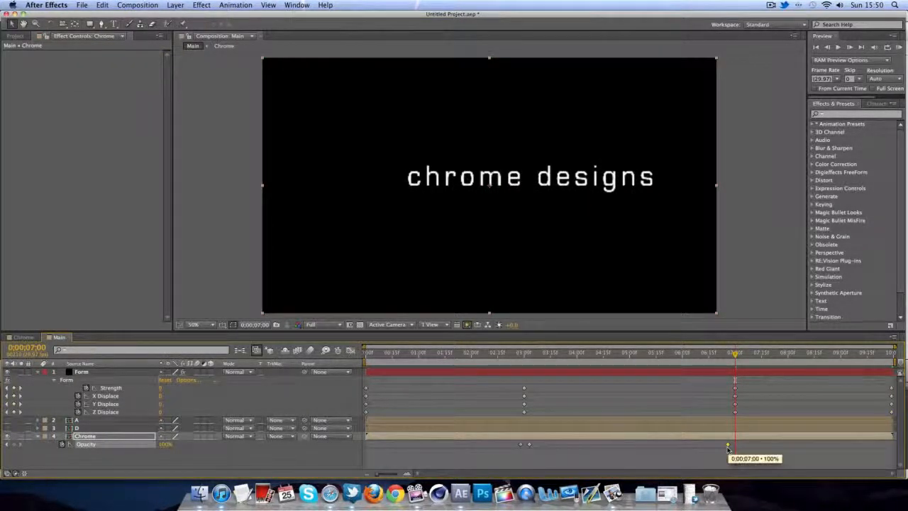
pyautogui.moveTo(727, 448); pyautogui.dragTo(727, 449)
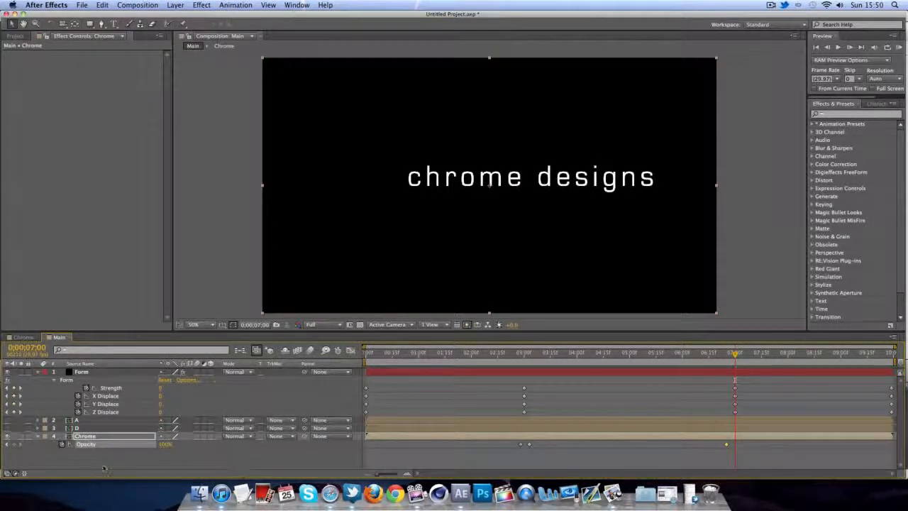
pyautogui.click(164, 444)
pyautogui.write('0')
pyautogui.press('Return')
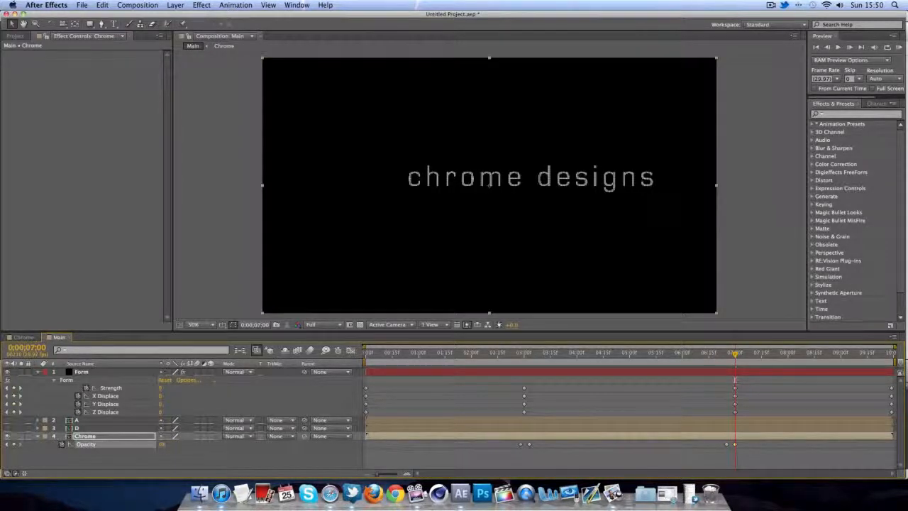
pyautogui.moveTo(735, 353)
pyautogui.mouseDown()
pyautogui.moveTo(718, 355)
pyautogui.moveTo(744, 355)
pyautogui.mouseUp()
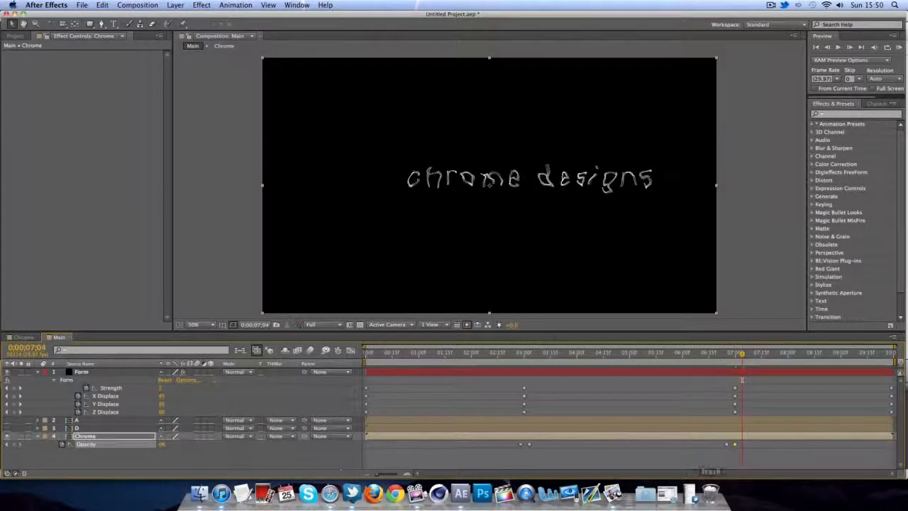
pyautogui.moveTo(735, 445); pyautogui.dragTo(743, 446)
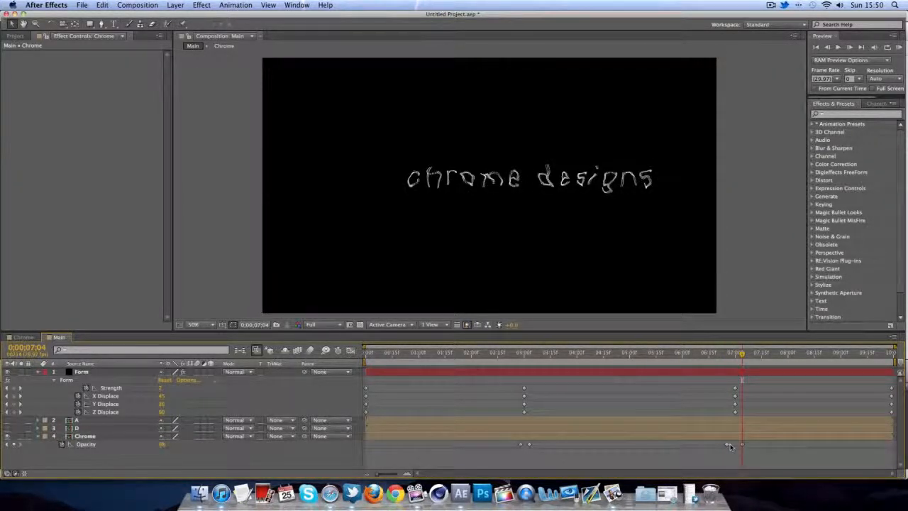
pyautogui.moveTo(742, 355); pyautogui.dragTo(316, 374)
pyautogui.click(899, 47)
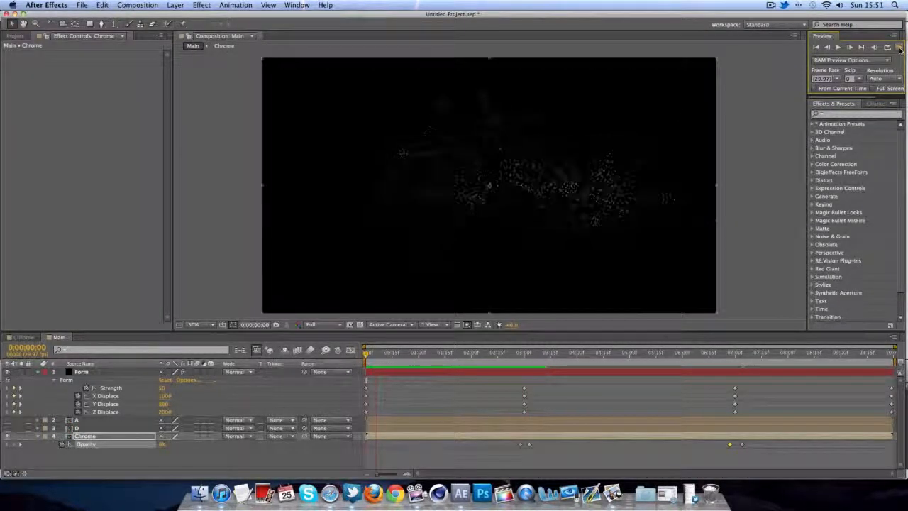
pyautogui.click(900, 48)
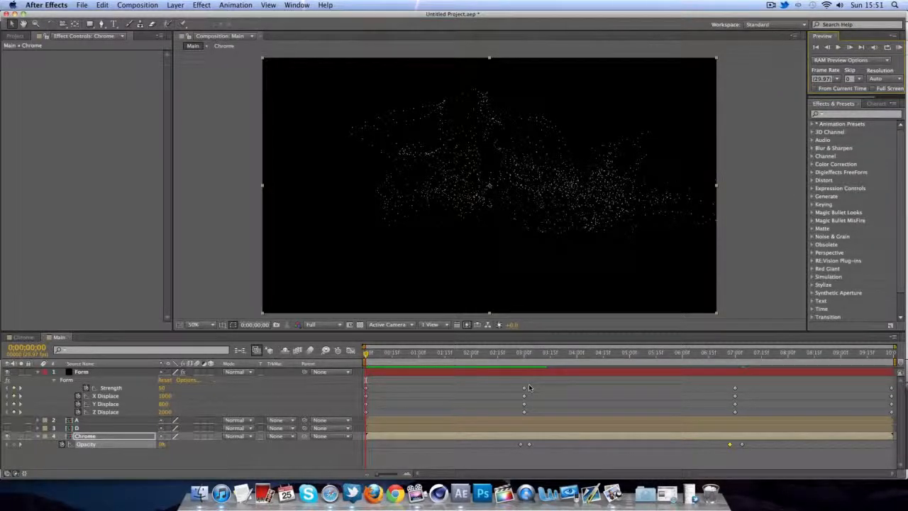
# - Apply Keyframe Assistant > Easy Ease to the four Form keyframes at 3 seconds, then preview
pyautogui.moveTo(519, 383); pyautogui.dragTo(528, 417)
pyautogui.rightClick(524, 414)
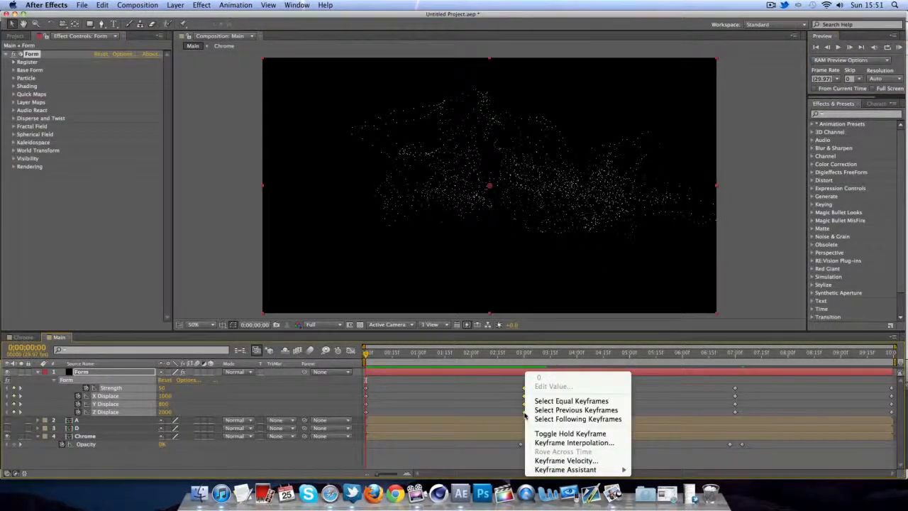
pyautogui.moveTo(592, 472)
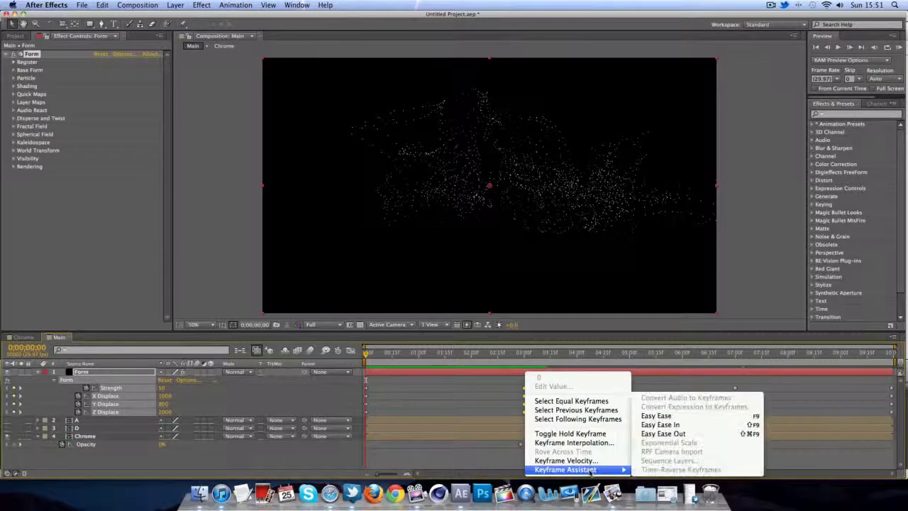
pyautogui.click(673, 416)
pyautogui.click(898, 48)
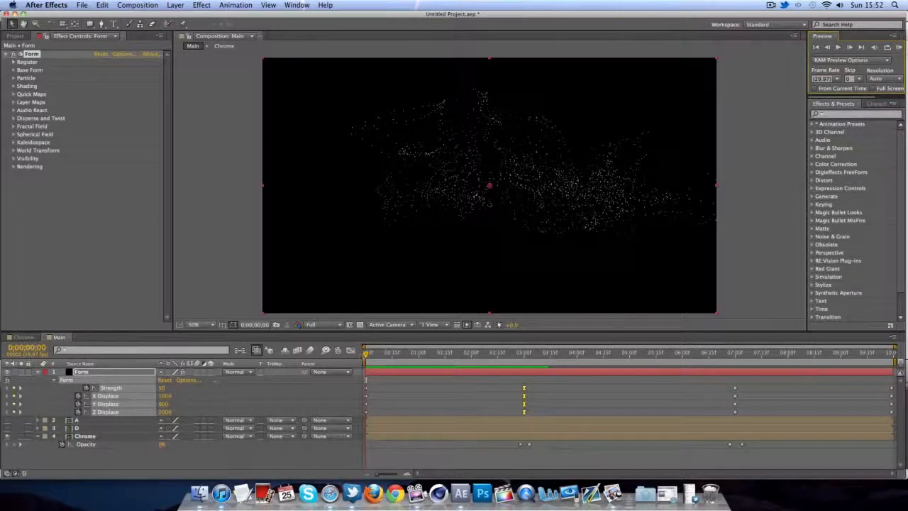
# - Set the Form particle Size to 10 at the start of the composition
pyautogui.click(12, 78)
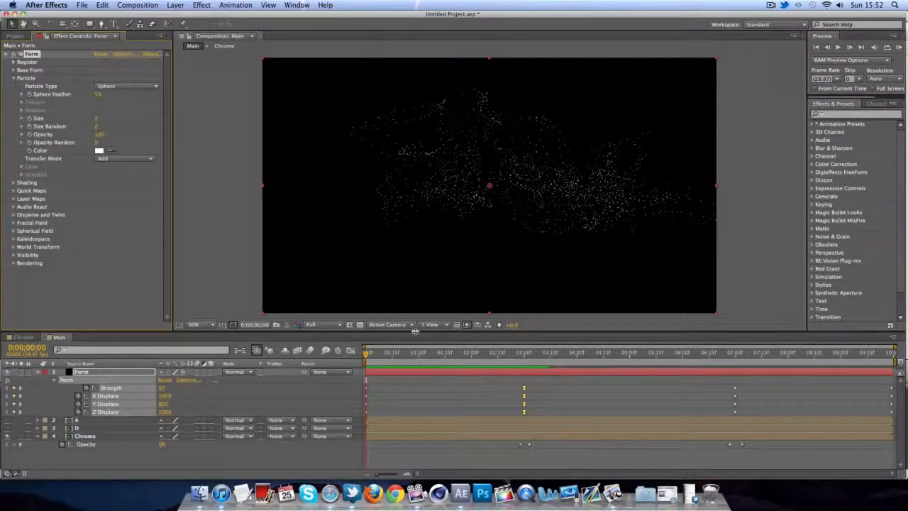
pyautogui.moveTo(365, 356); pyautogui.dragTo(526, 353)
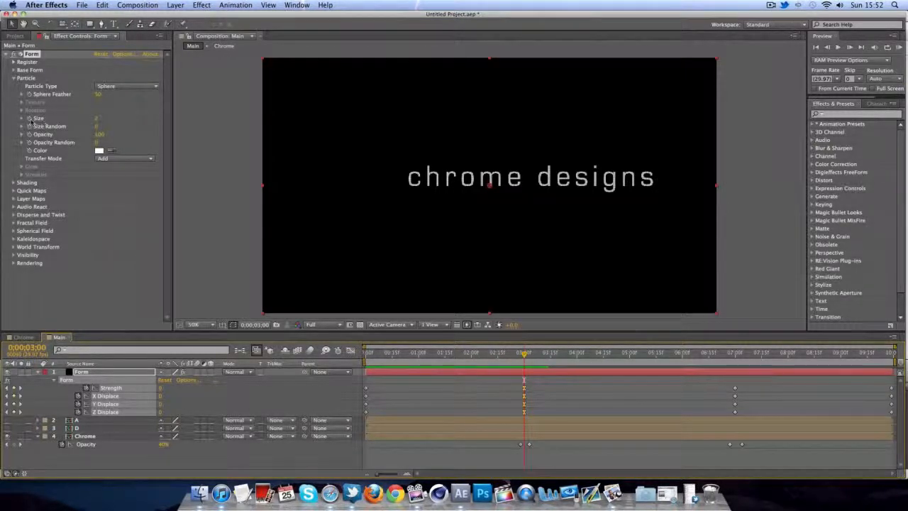
pyautogui.press('Home')
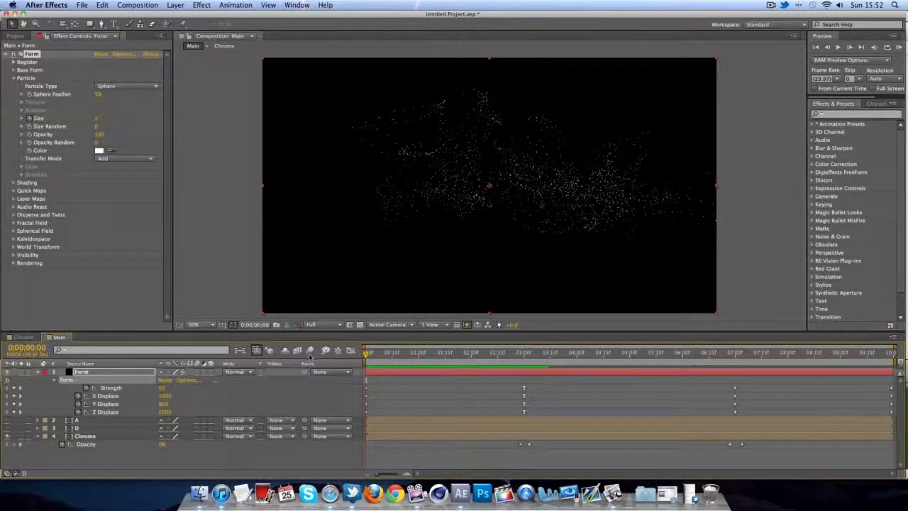
pyautogui.click(98, 118)
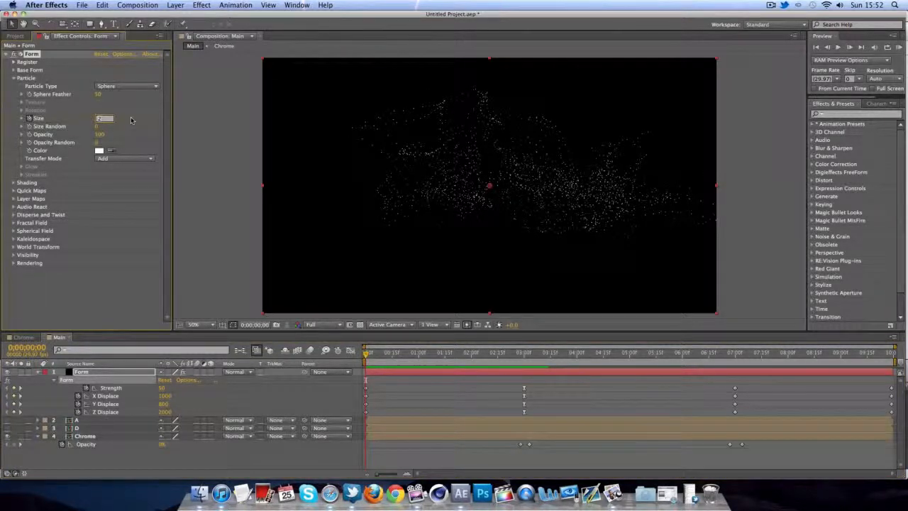
pyautogui.write('10')
pyautogui.press('Return')
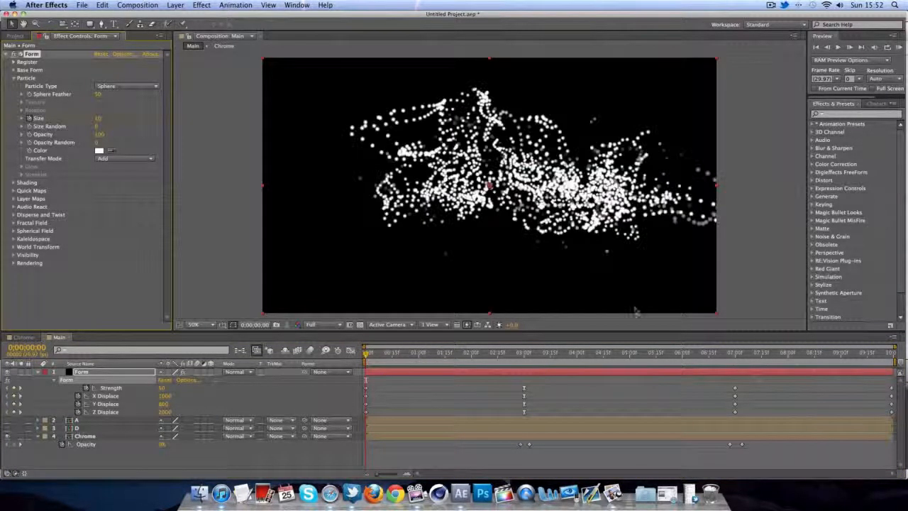
pyautogui.moveTo(367, 353); pyautogui.dragTo(735, 375)
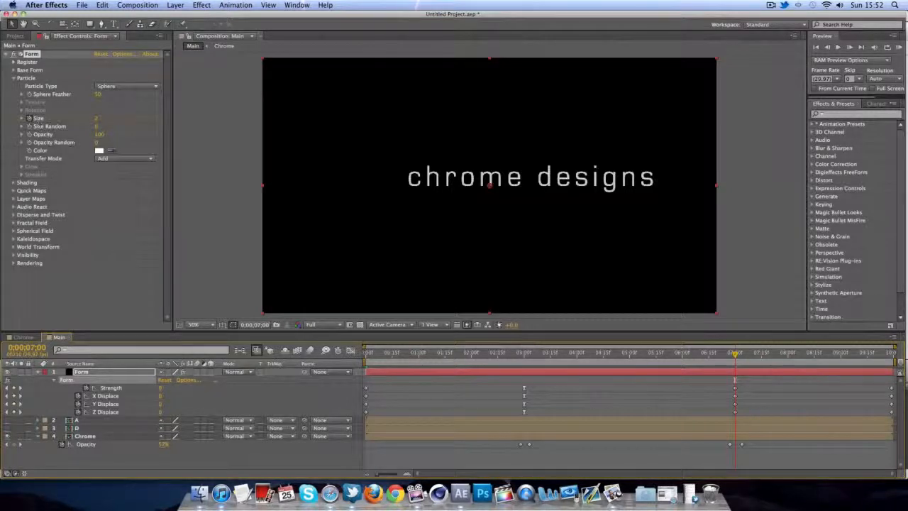
# - Reveal the Size keyframes with U and set Size to 10 at the end of the timeline
pyautogui.click(108, 377)
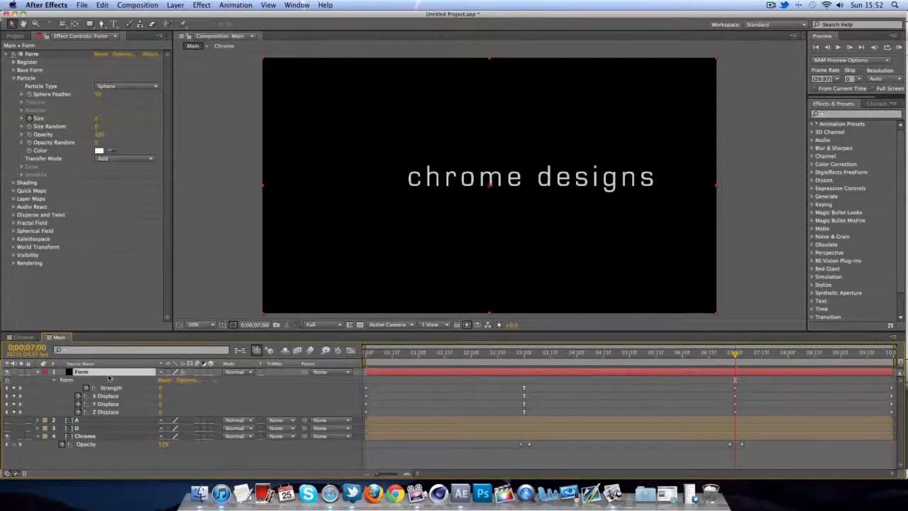
pyautogui.press('u')
pyautogui.press('u')
pyautogui.press('u')
pyautogui.press('u')
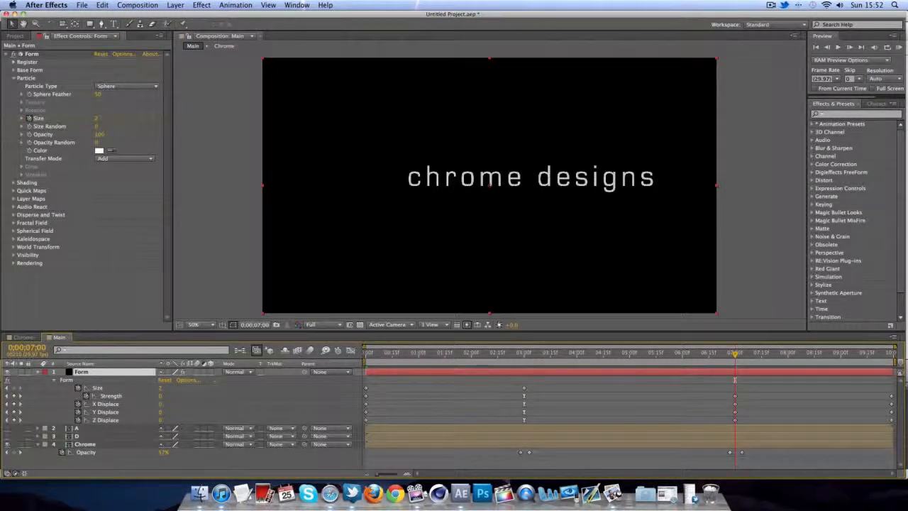
pyautogui.click(15, 389)
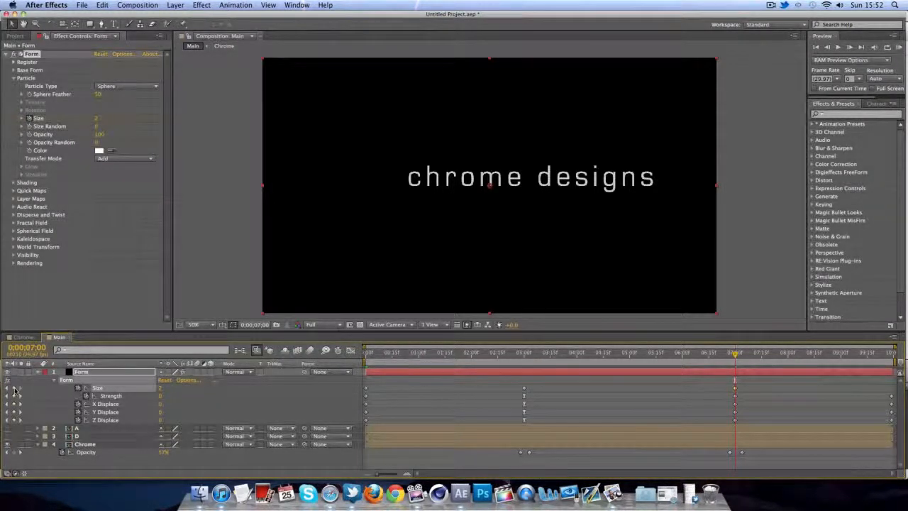
pyautogui.press('space')
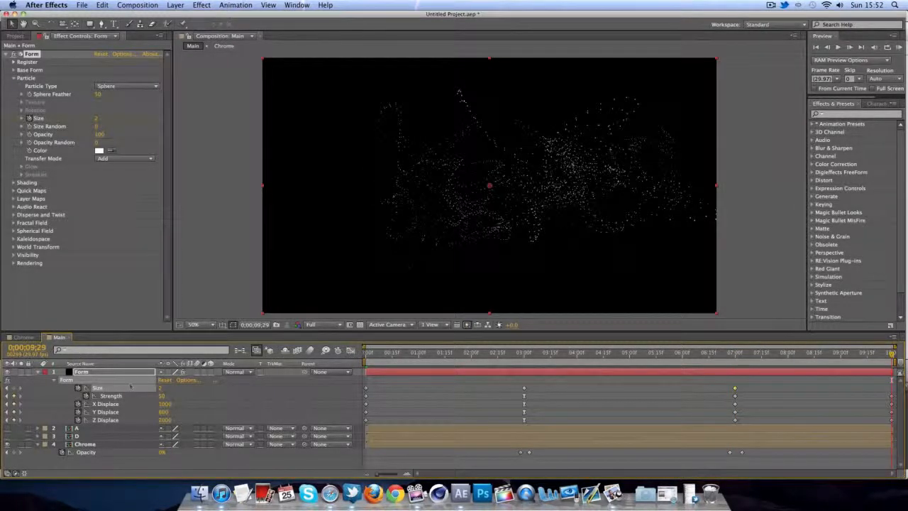
pyautogui.click(163, 389)
pyautogui.write('10')
pyautogui.press('Return')
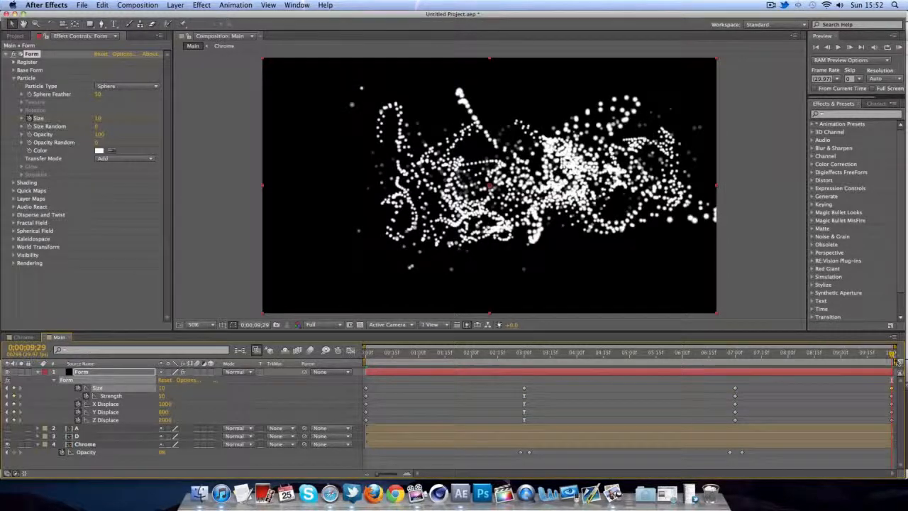
pyautogui.moveTo(894, 355); pyautogui.dragTo(378, 362)
pyautogui.click(773, 313)
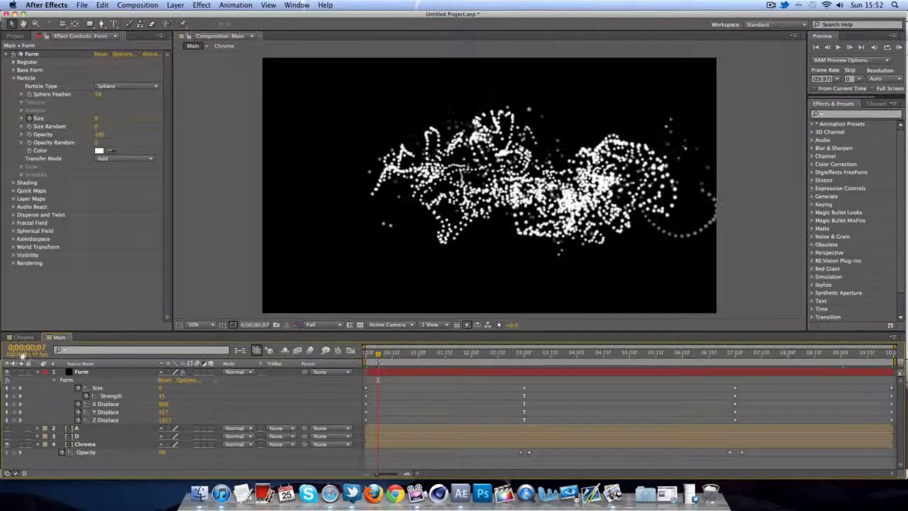
# - Create a new black solid and move Black Solid 1 to the bottom of the layer stack
pyautogui.click(36, 373)
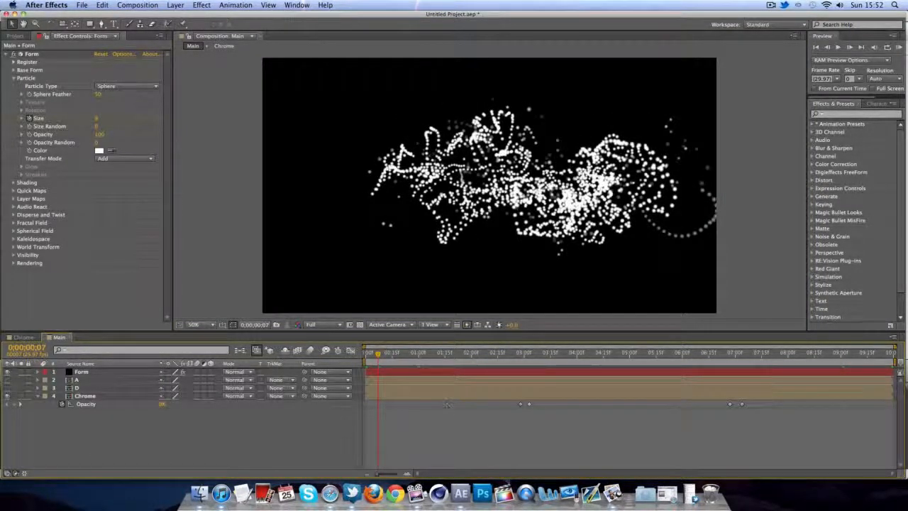
pyautogui.moveTo(379, 359); pyautogui.dragTo(425, 361)
pyautogui.rightClick(129, 460)
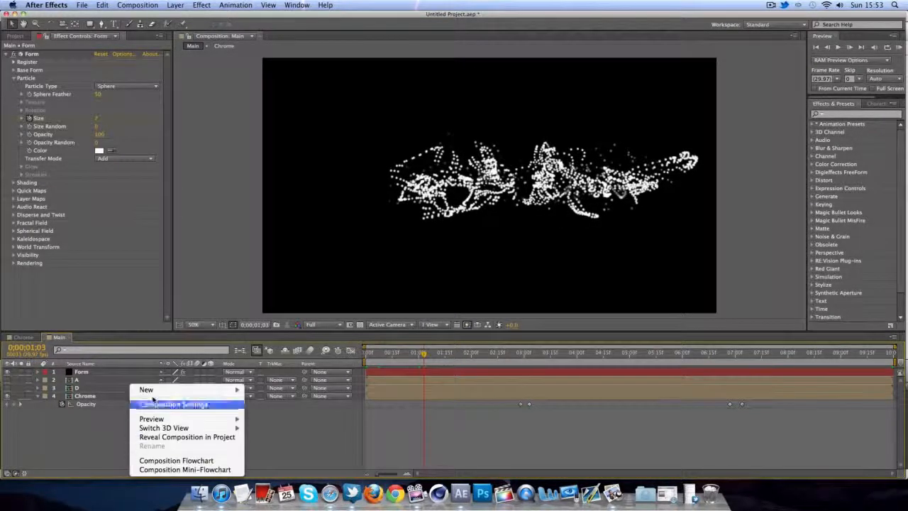
pyautogui.moveTo(213, 389)
pyautogui.click(296, 419)
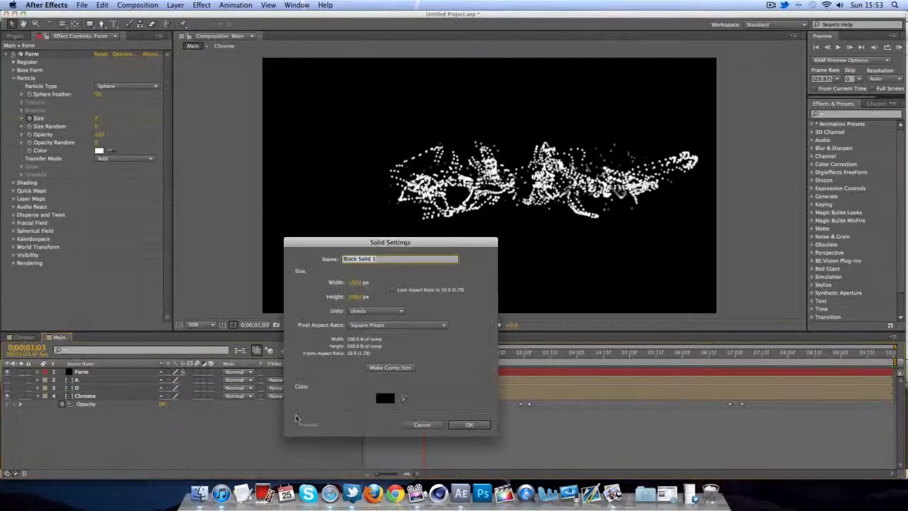
pyautogui.click(478, 421)
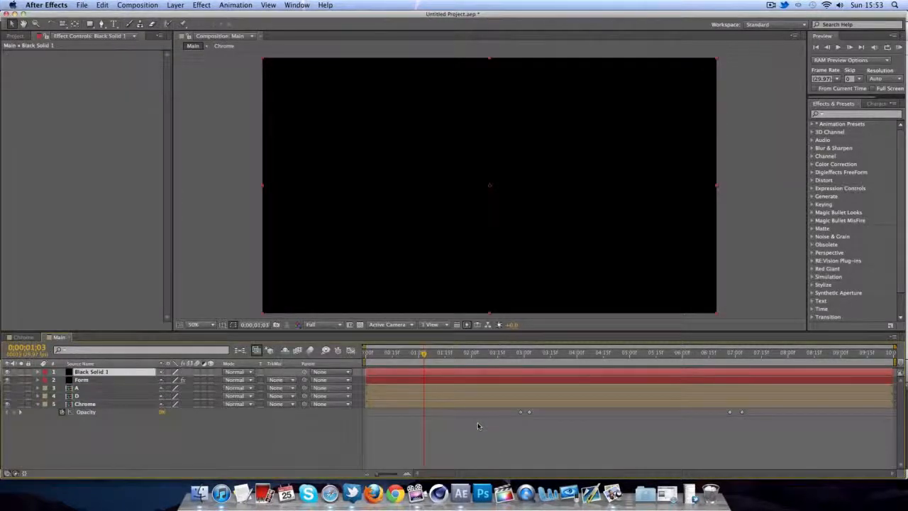
pyautogui.moveTo(117, 374); pyautogui.dragTo(107, 423)
# - Apply Effect > Generate > Ramp to Black Solid 1
pyautogui.click(201, 5)
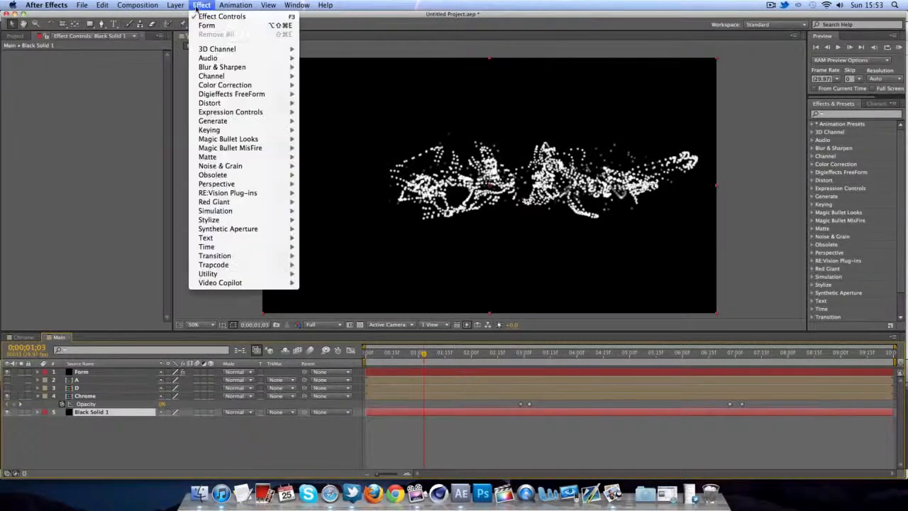
pyautogui.moveTo(234, 120)
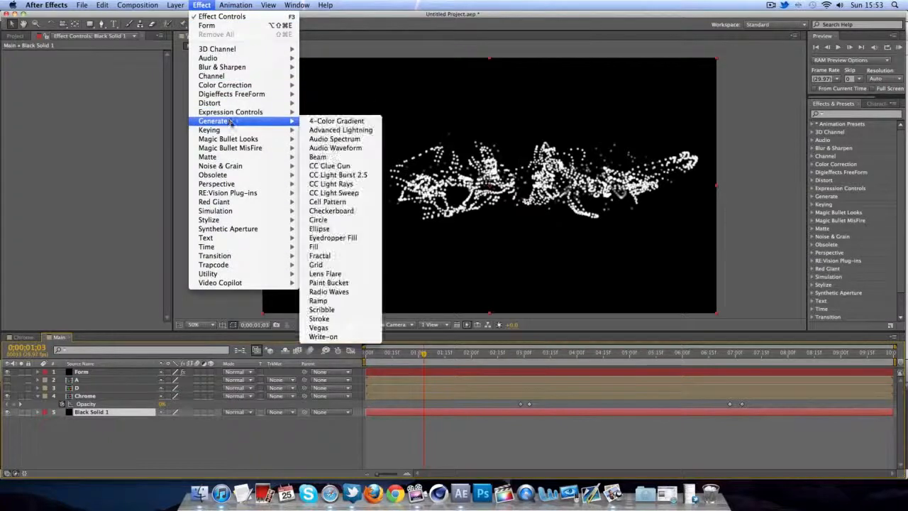
pyautogui.click(318, 301)
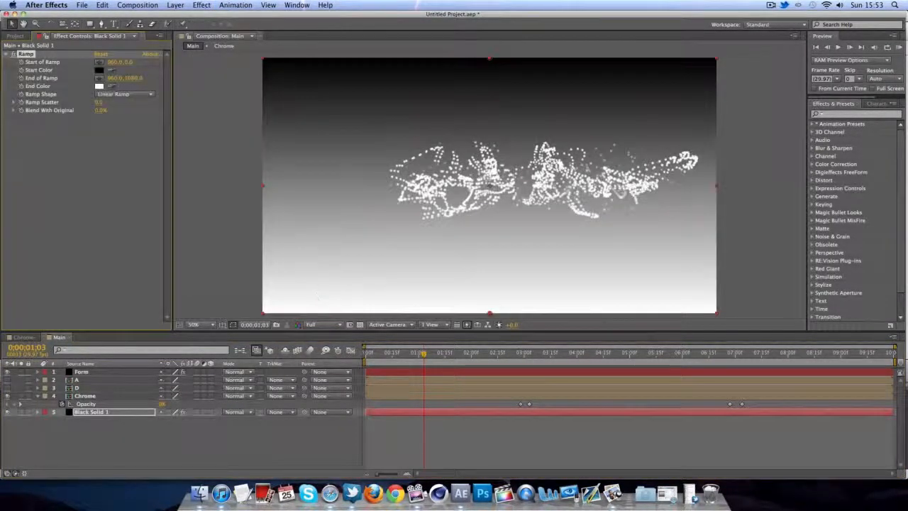
# - Set the Ramp start colour to a faintly pink white and the end colour to pale teal
pyautogui.click(99, 70)
pyautogui.click(659, 245)
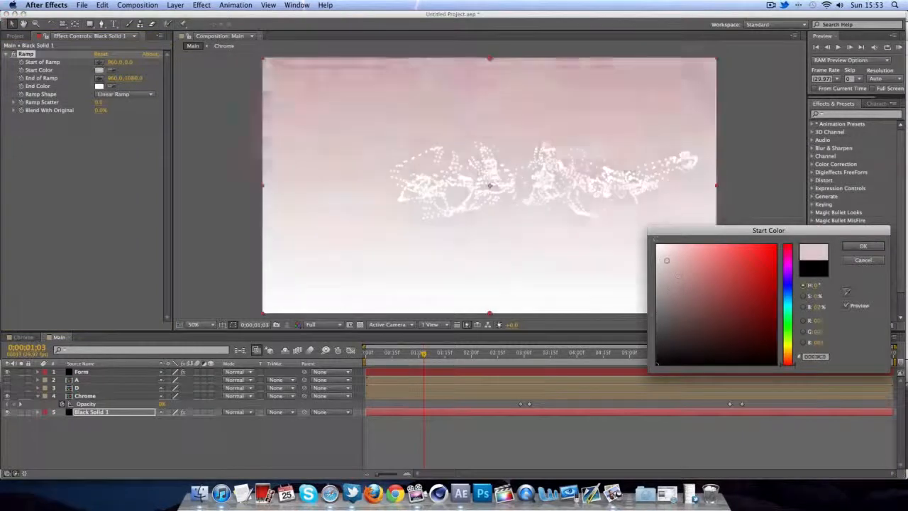
pyautogui.moveTo(659, 245); pyautogui.dragTo(686, 243)
pyautogui.click(863, 245)
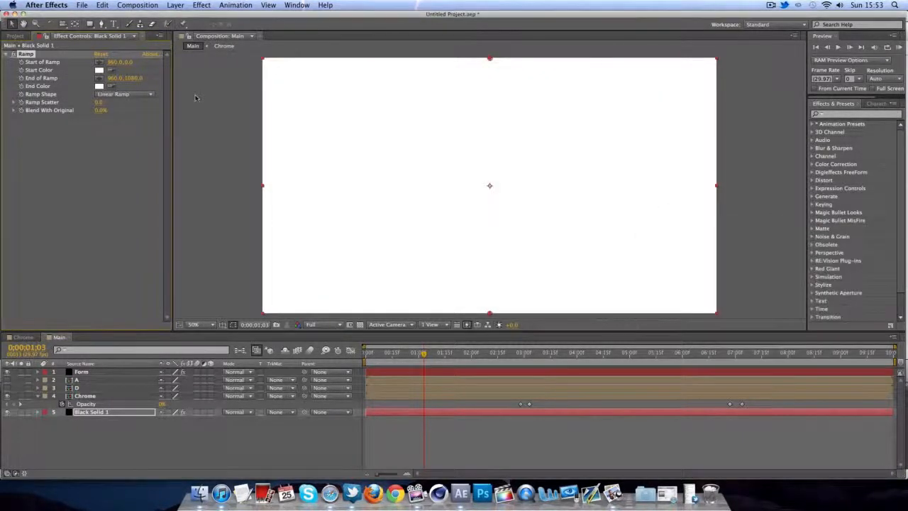
pyautogui.click(99, 86)
pyautogui.click(776, 288)
pyautogui.moveTo(788, 290); pyautogui.dragTo(715, 301)
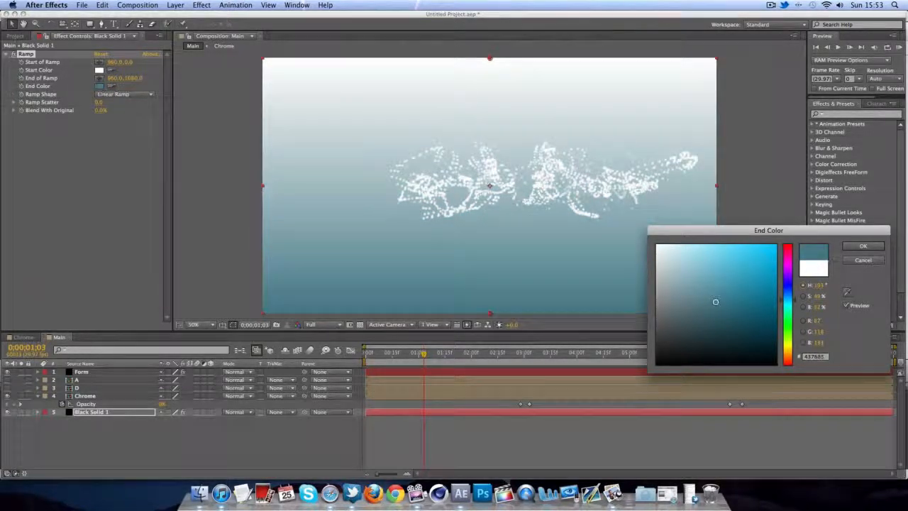
pyautogui.click(862, 245)
# - Make the Ramp radial and move its start and end points into the frame
pyautogui.press(',')
pyautogui.moveTo(493, 254); pyautogui.dragTo(394, 281)
pyautogui.click(124, 94)
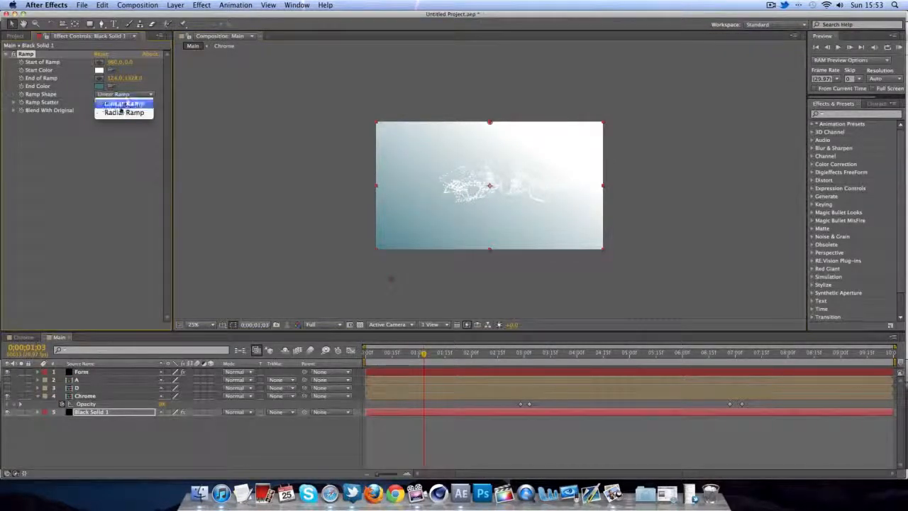
pyautogui.click(118, 111)
pyautogui.moveTo(489, 126); pyautogui.dragTo(508, 173)
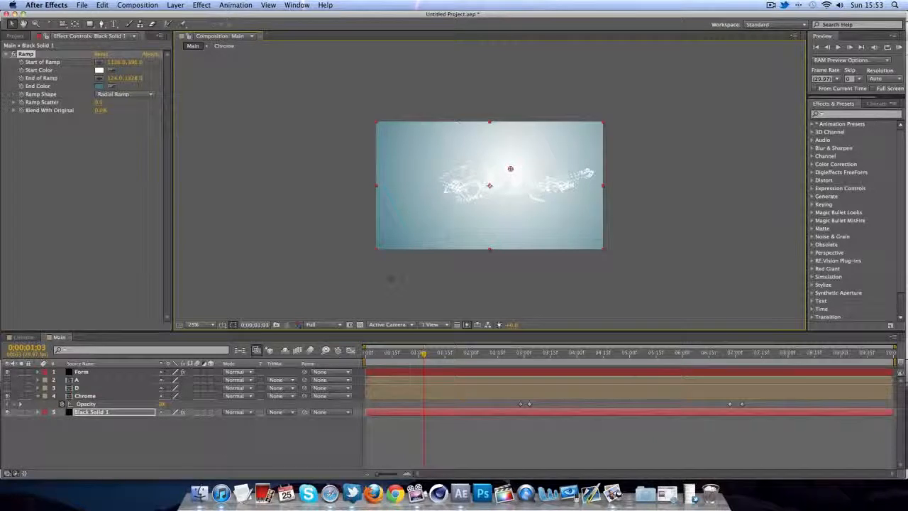
pyautogui.moveTo(424, 355); pyautogui.dragTo(507, 355)
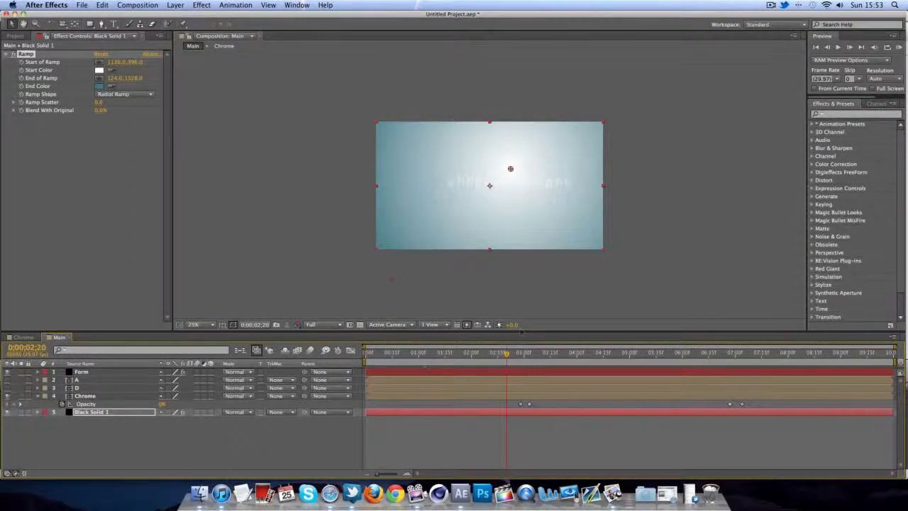
pyautogui.click(521, 304)
# - Refine the Ramp to an off-white start and darker teal end, then deselect the solid
pyautogui.click(100, 70)
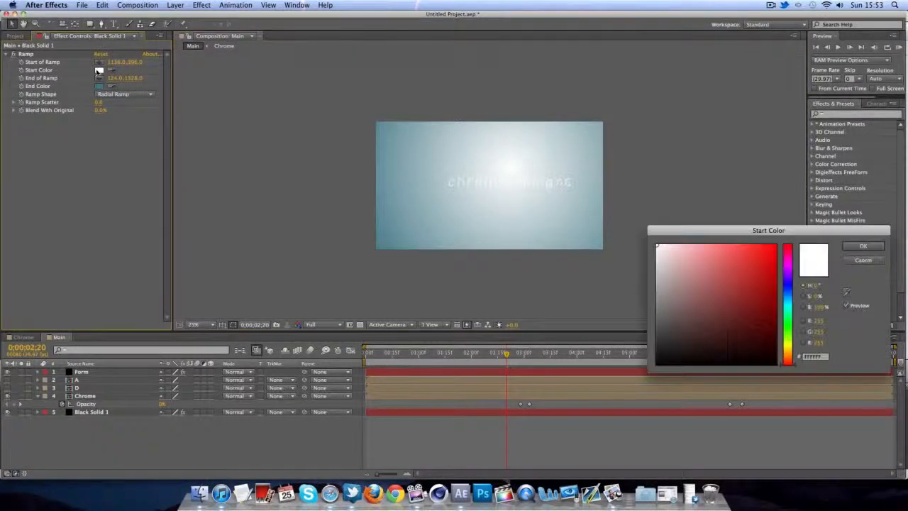
pyautogui.moveTo(788, 288); pyautogui.dragTo(786, 305)
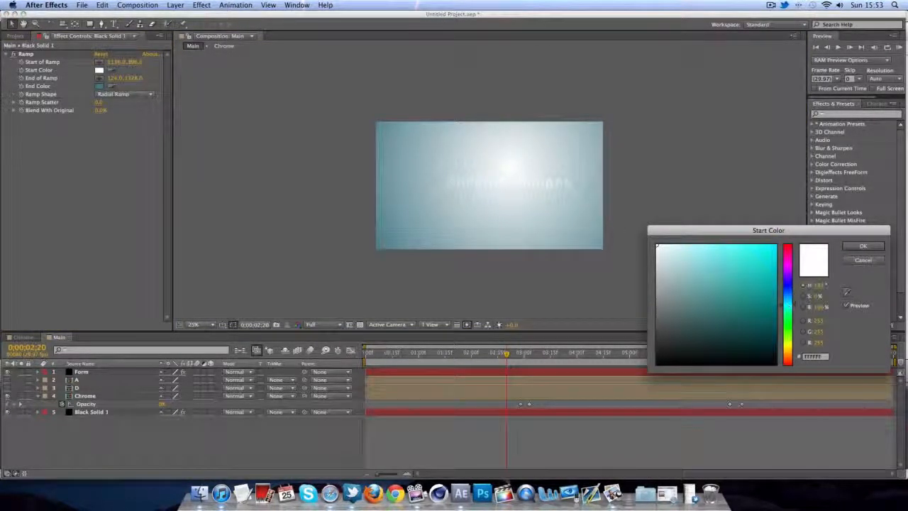
pyautogui.click(660, 248)
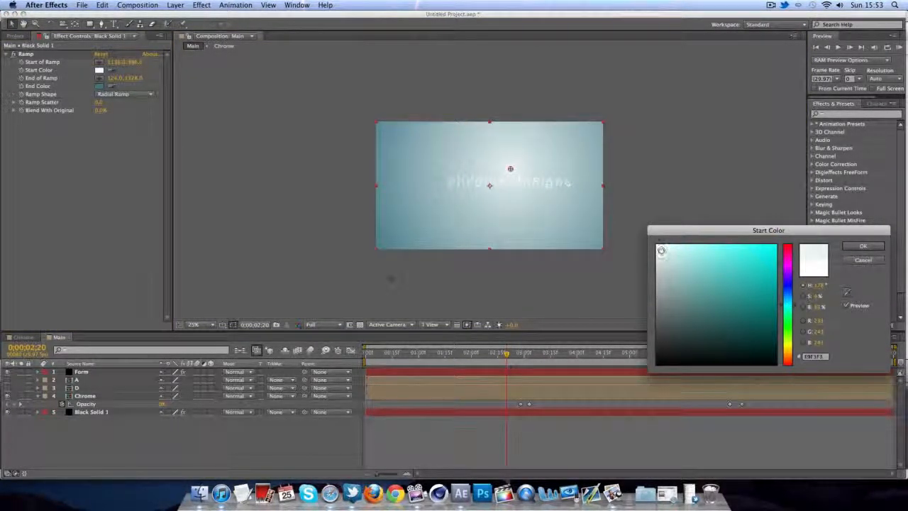
pyautogui.moveTo(660, 250); pyautogui.dragTo(664, 254)
pyautogui.click(862, 246)
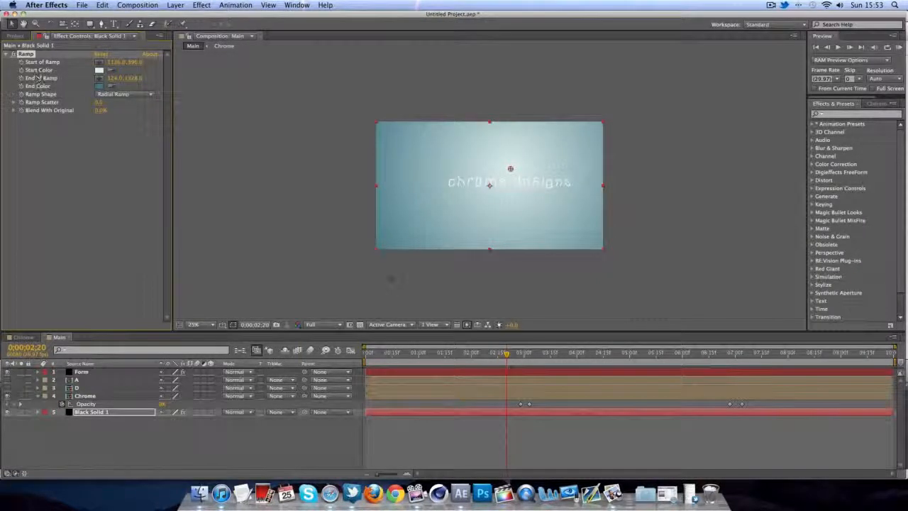
pyautogui.click(99, 86)
pyautogui.moveTo(714, 300); pyautogui.dragTo(703, 318)
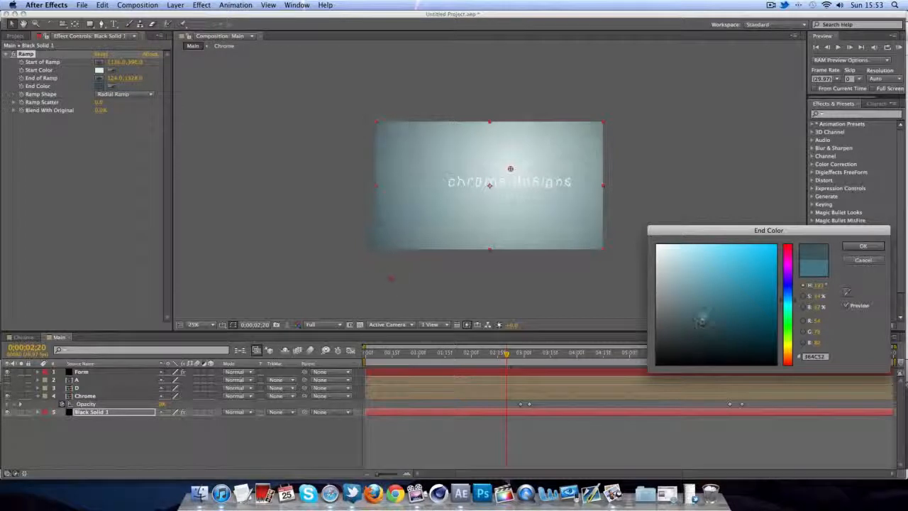
pyautogui.click(863, 246)
pyautogui.click(623, 276)
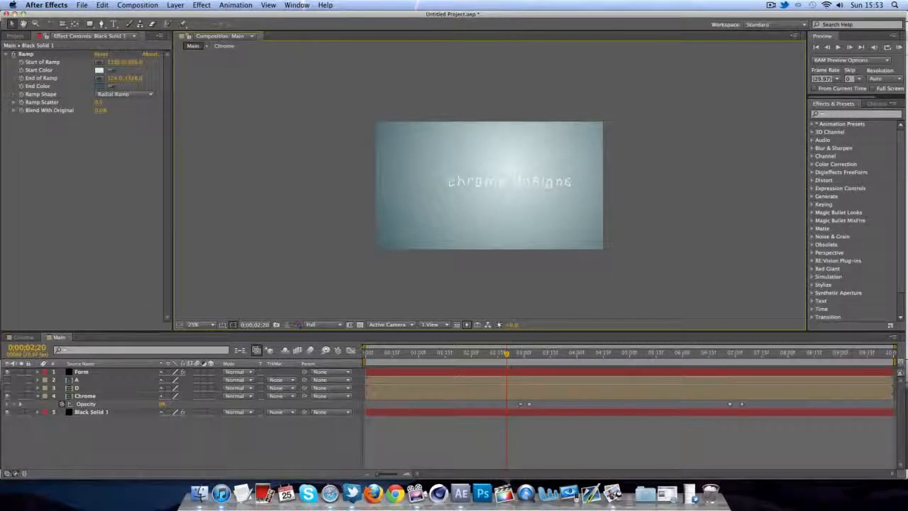
# - Enable motion blur on the Form particle layer and RAM-preview the animation
pyautogui.moveTo(504, 354); pyautogui.dragTo(384, 354)
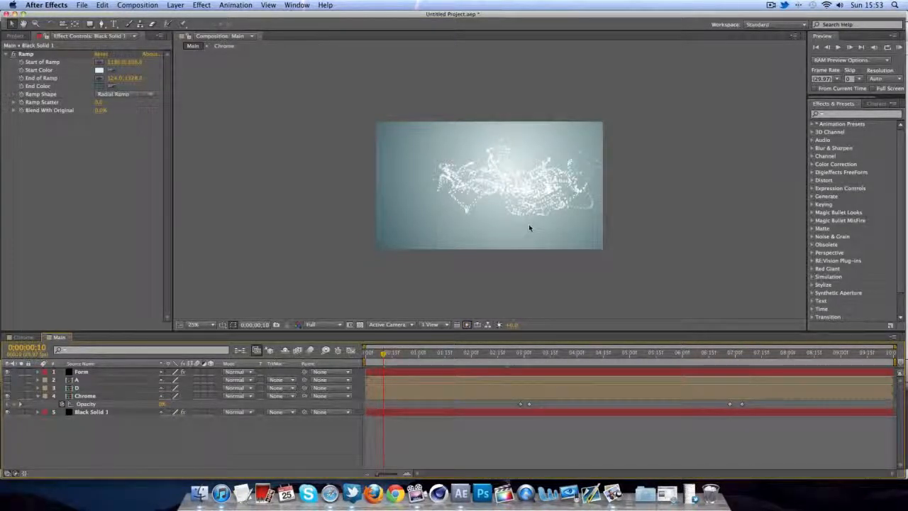
pyautogui.click(106, 374)
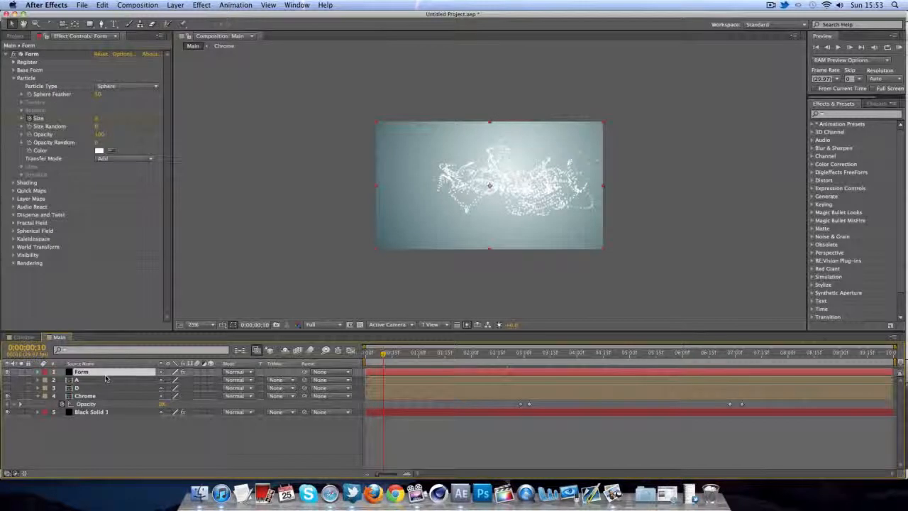
pyautogui.click(310, 353)
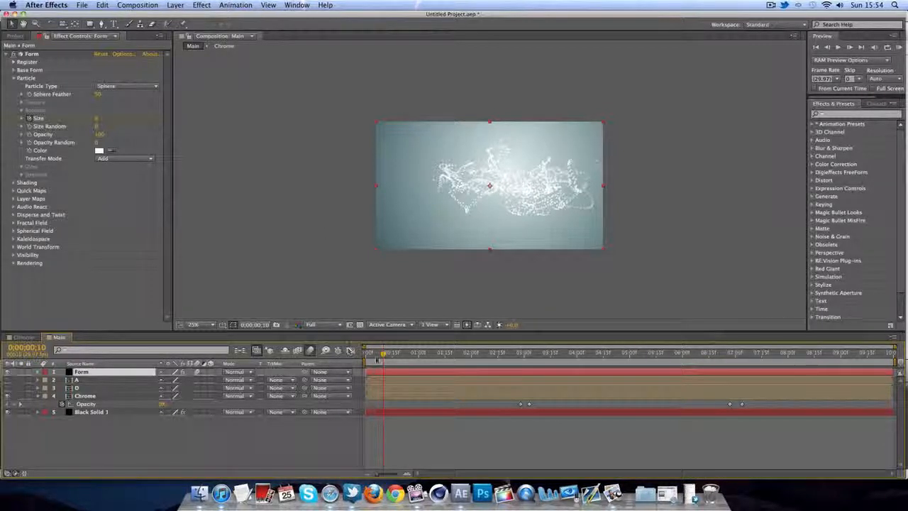
pyautogui.moveTo(376, 360); pyautogui.dragTo(395, 356)
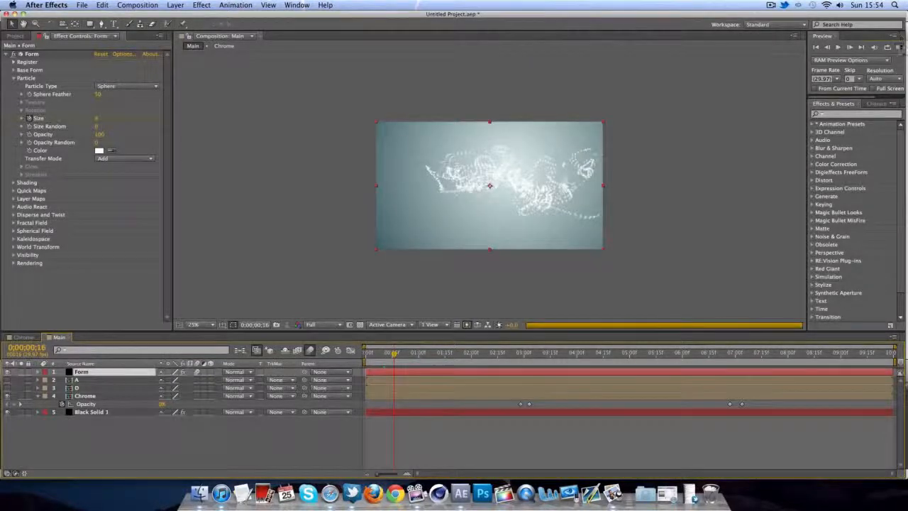
pyautogui.click(899, 50)
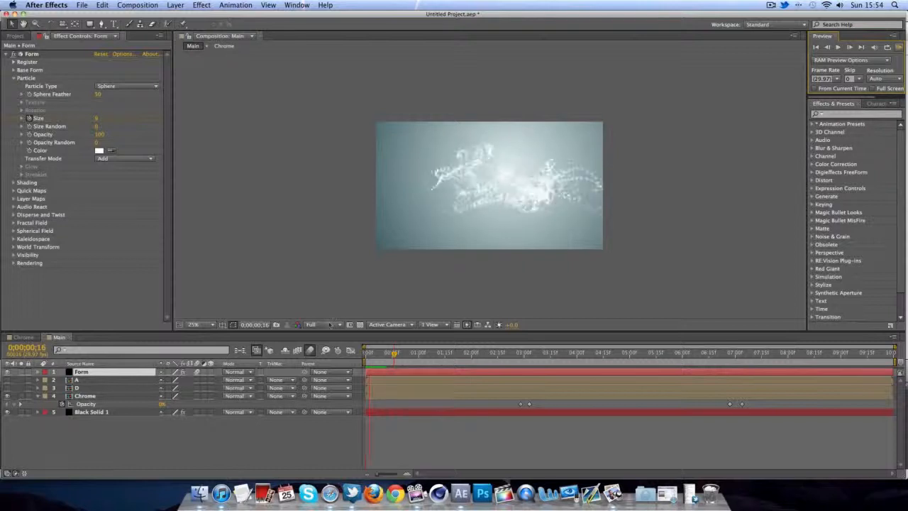
pyautogui.click(389, 355)
pyautogui.moveTo(389, 356); pyautogui.dragTo(365, 357)
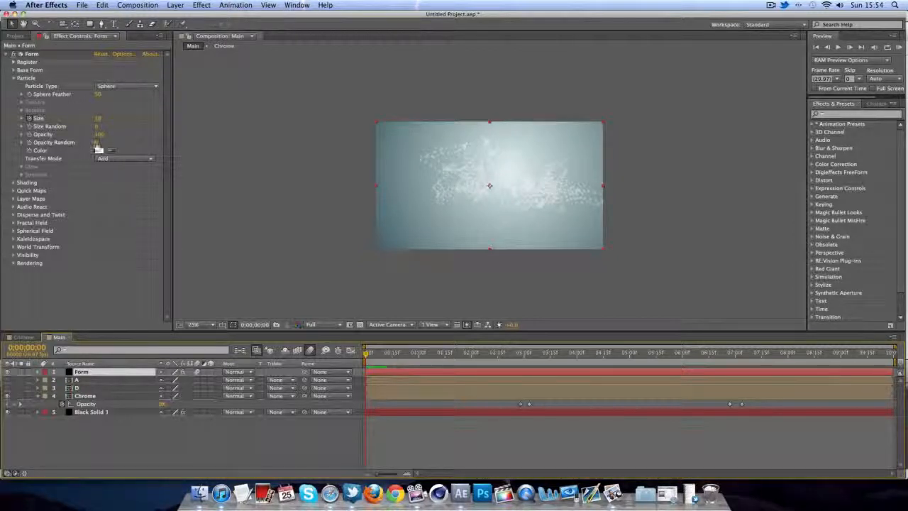
# - Set a random opacity amount for the particles, then select the Form, A, D and Chrome layers
pyautogui.click(98, 149)
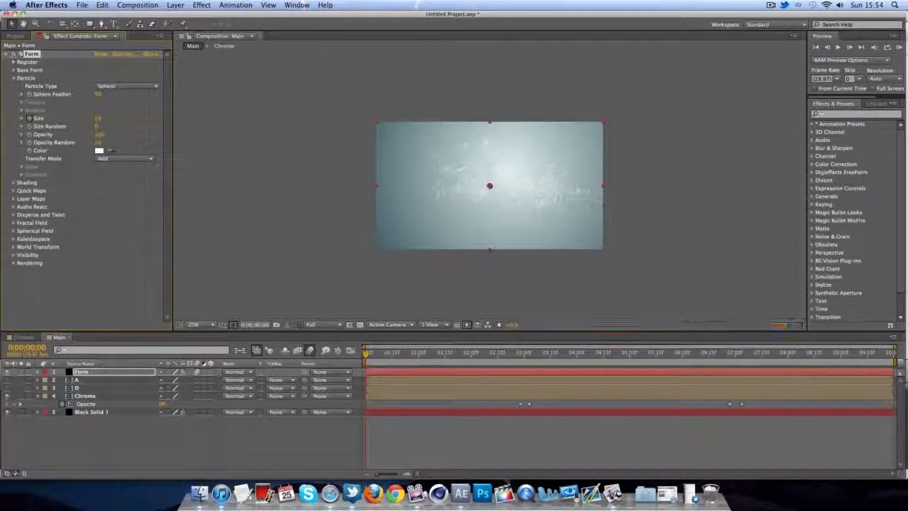
pyautogui.click(395, 200)
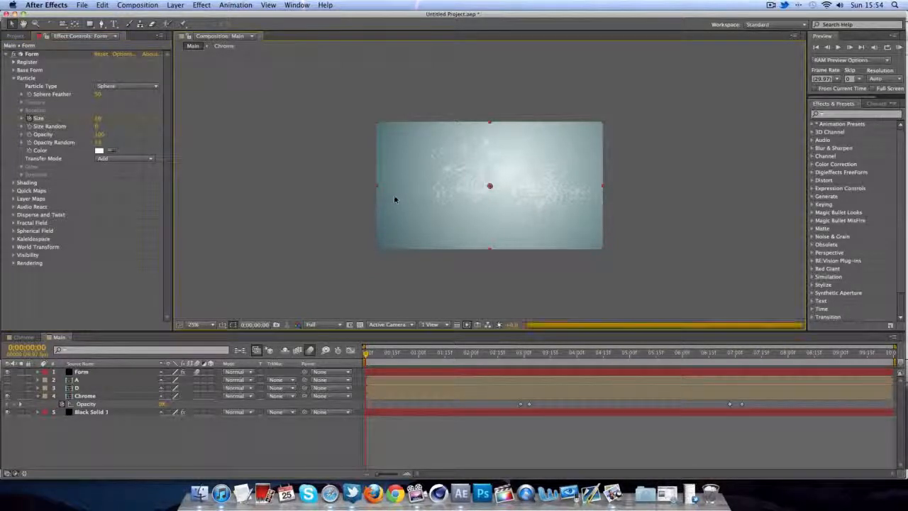
pyautogui.scroll(7, 395, 199)
pyautogui.scroll(-6, 395, 198)
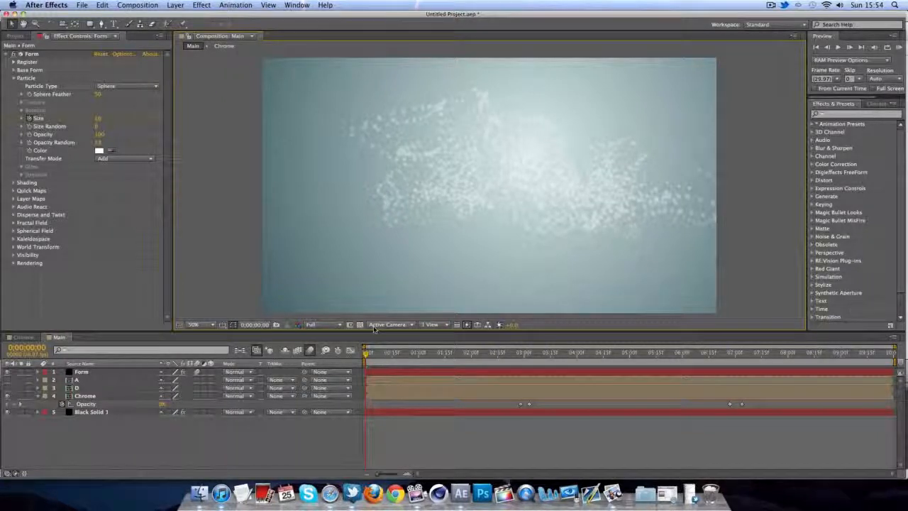
pyautogui.moveTo(387, 354); pyautogui.dragTo(443, 354)
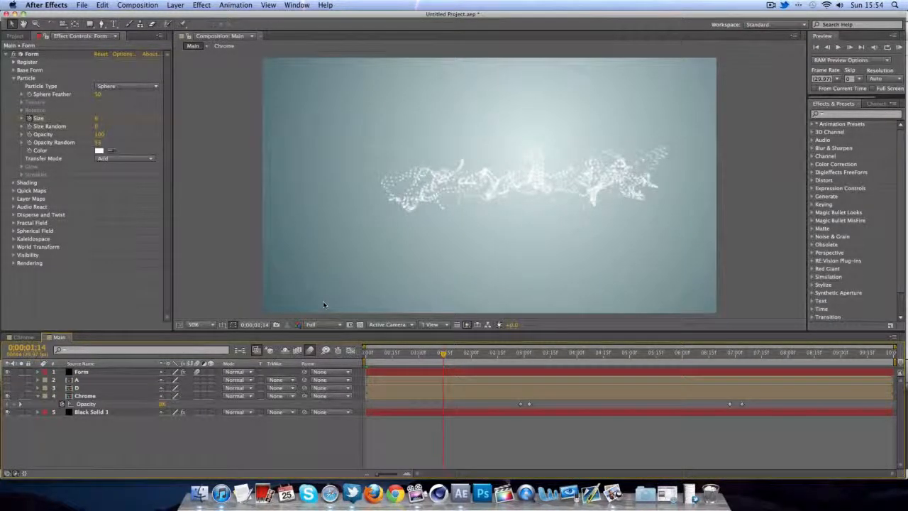
pyautogui.moveTo(444, 353)
pyautogui.mouseDown()
pyautogui.moveTo(465, 355)
pyautogui.moveTo(438, 355)
pyautogui.mouseUp()
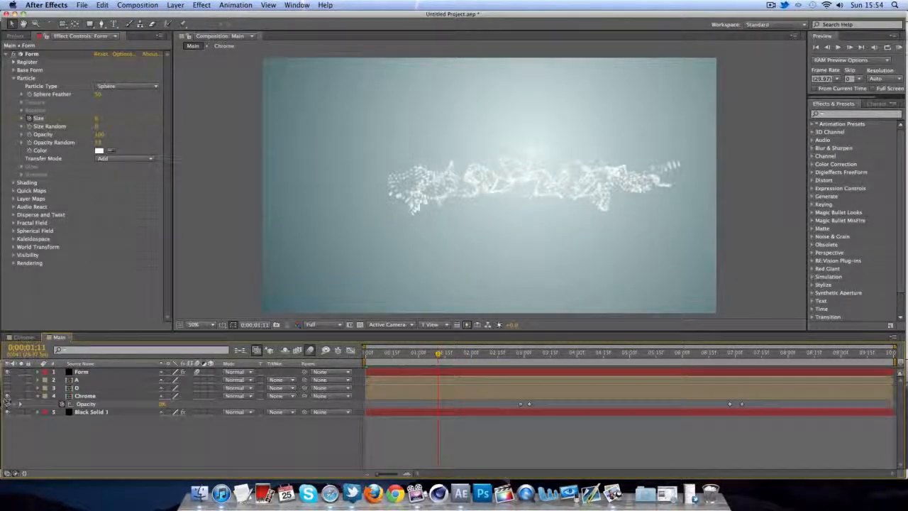
pyautogui.click(37, 396)
pyautogui.click(98, 373)
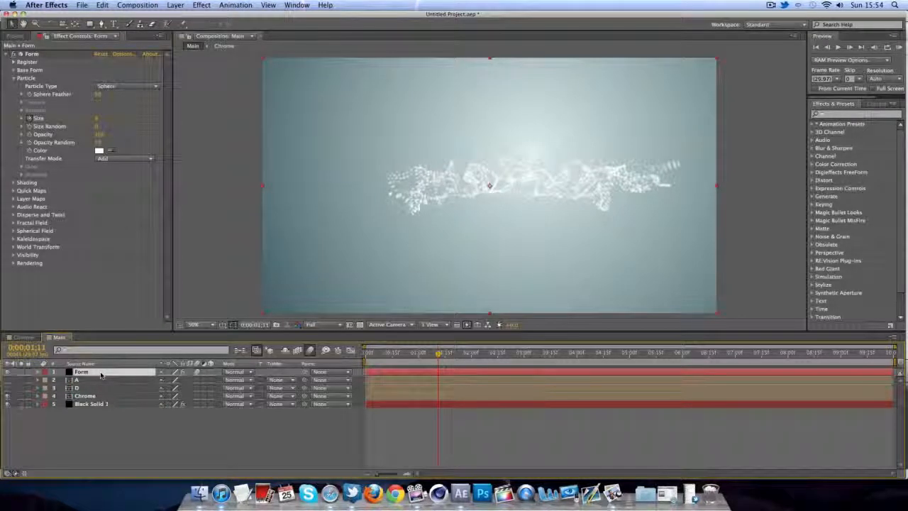
pyautogui.keyDown('shift'); pyautogui.click(91, 396); pyautogui.keyUp('shift')
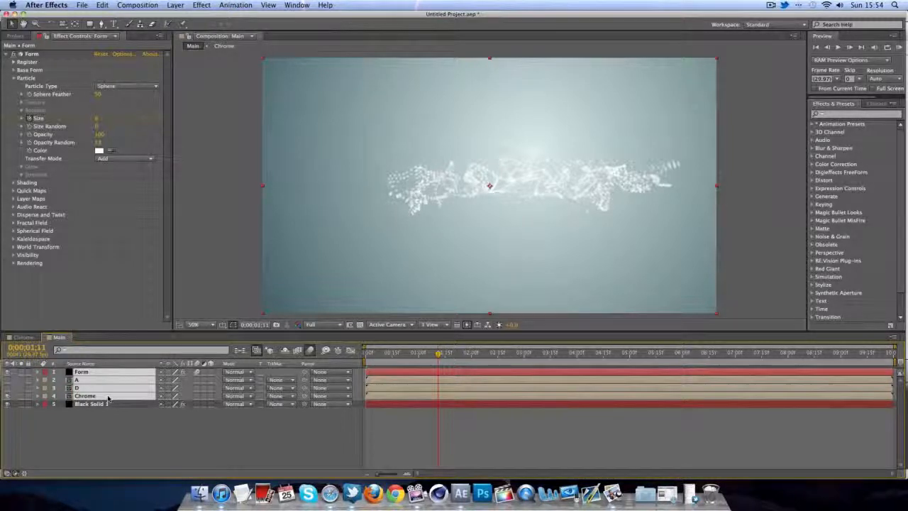
# - Pre-compose the selected Form, A, D and Chrome layers into Pre-comp 1
pyautogui.rightClick(108, 399)
pyautogui.click(128, 415)
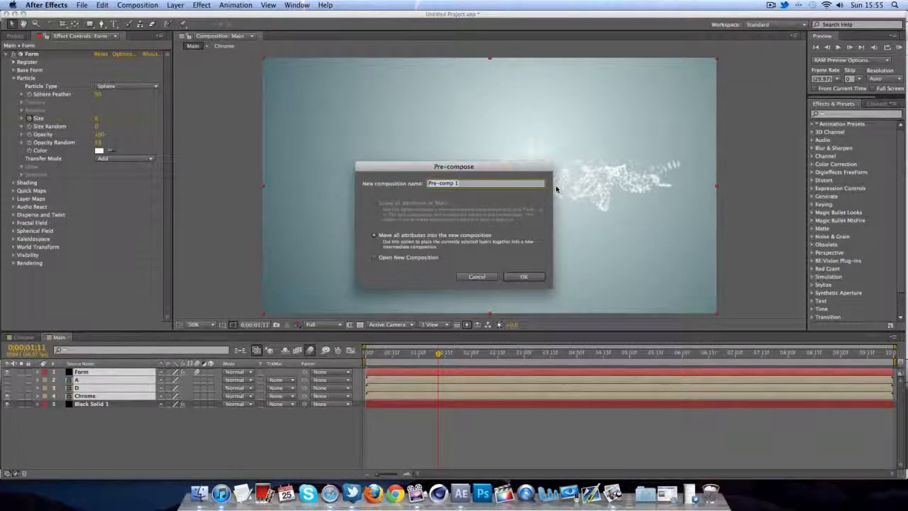
pyautogui.press('Return')
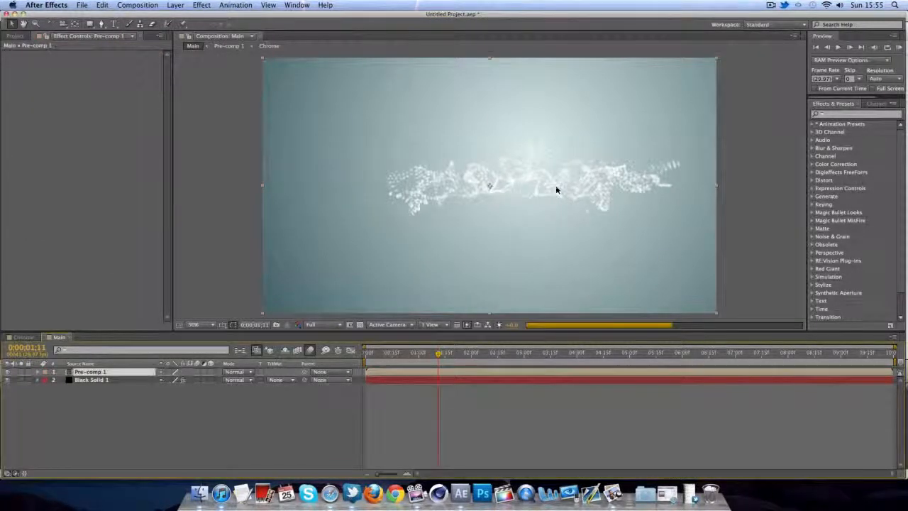
# - Duplicate Pre-comp 1, rename the copy 'Shadow', and make it a 3D layer
pyautogui.hotkey('ctrl', 'd')
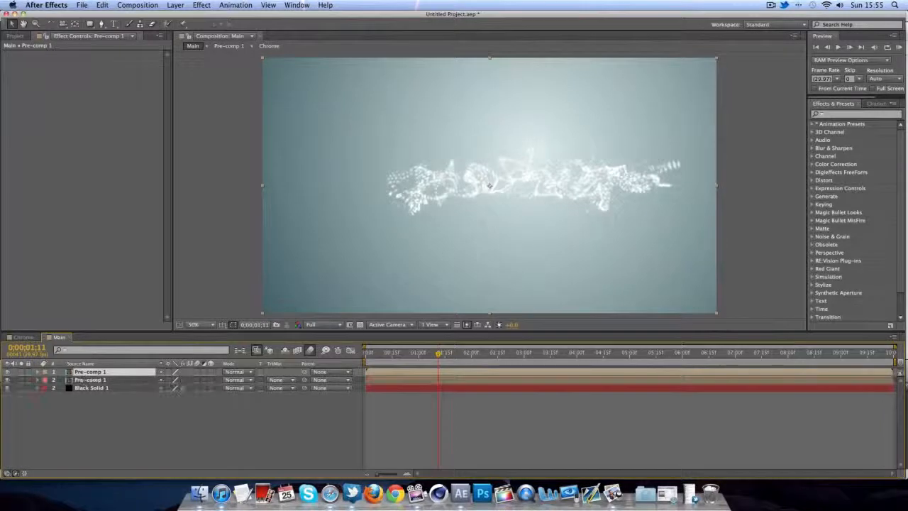
pyautogui.rightClick(119, 379)
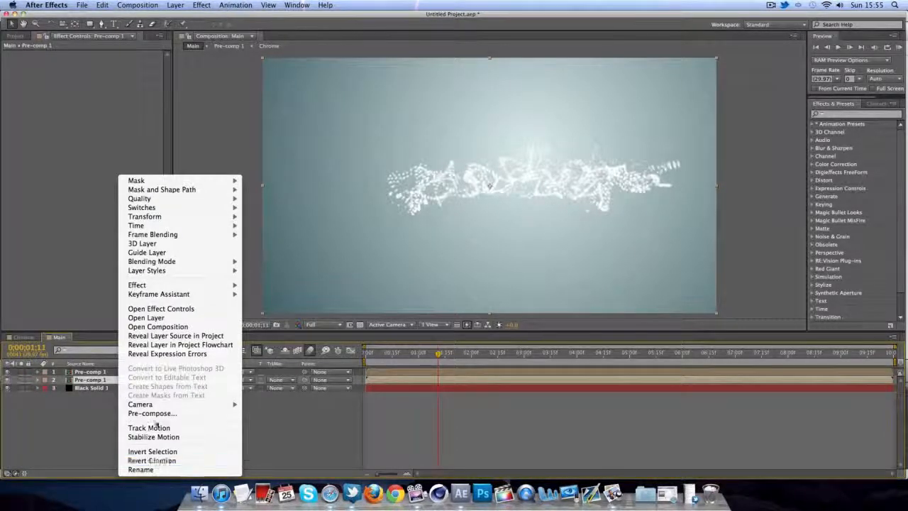
pyautogui.click(141, 469)
pyautogui.write('Shadow')
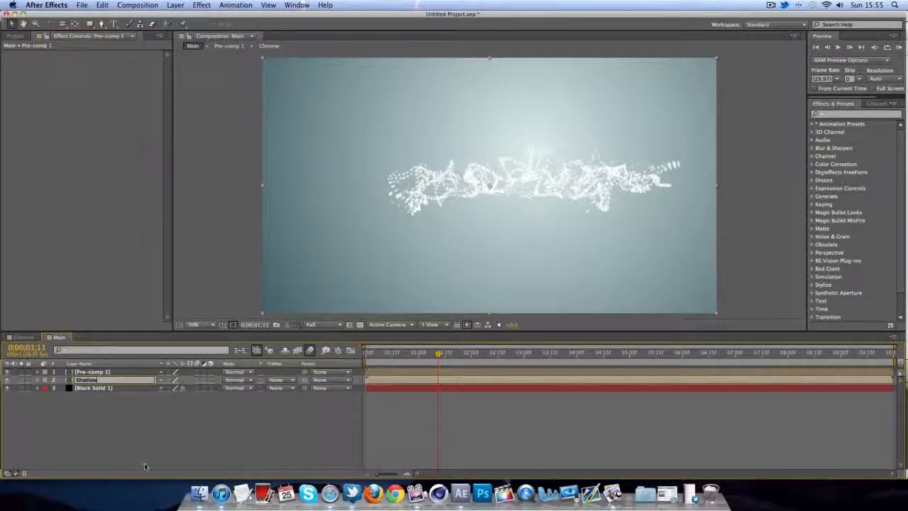
pyautogui.press('Return')
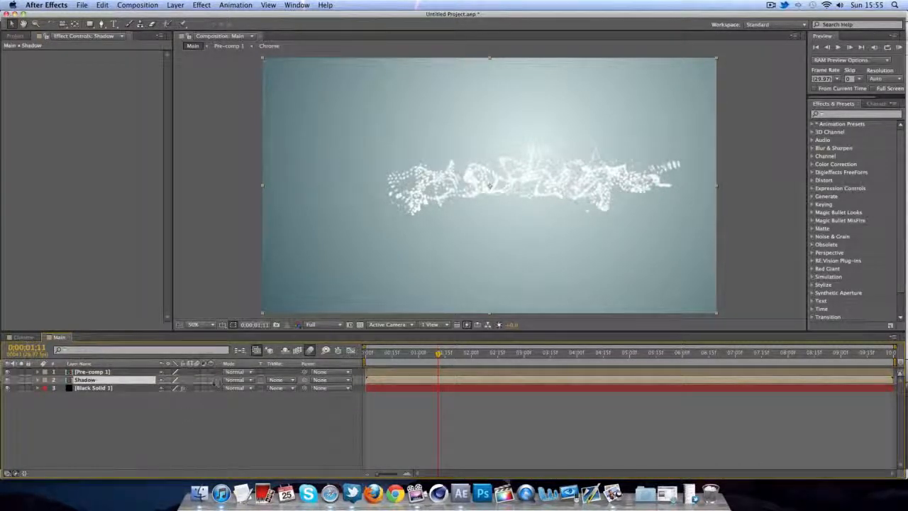
pyautogui.click(211, 380)
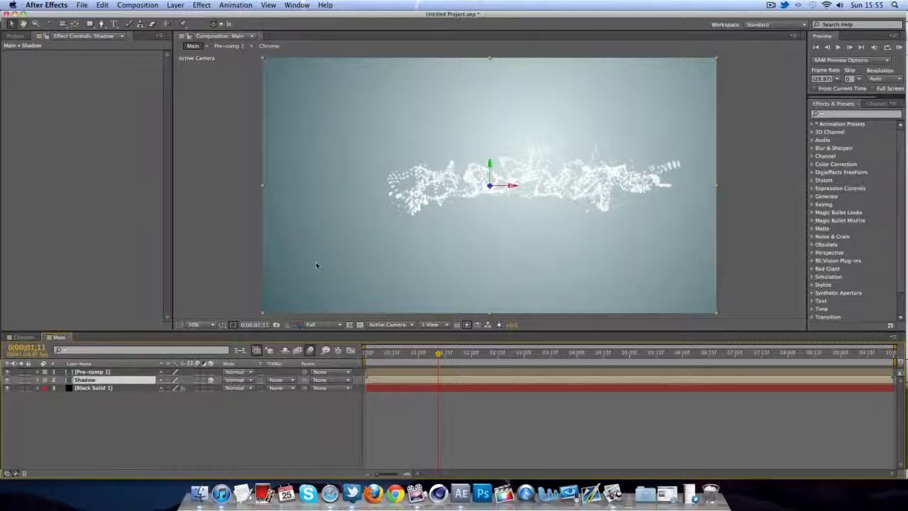
# - Rotate the Shadow layer -80° on X and move it down below the text
pyautogui.click(48, 381)
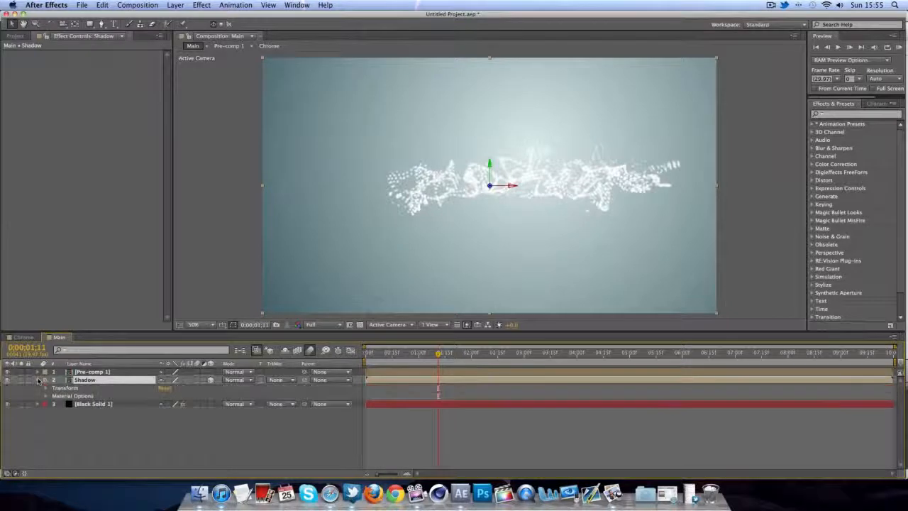
pyautogui.click(48, 388)
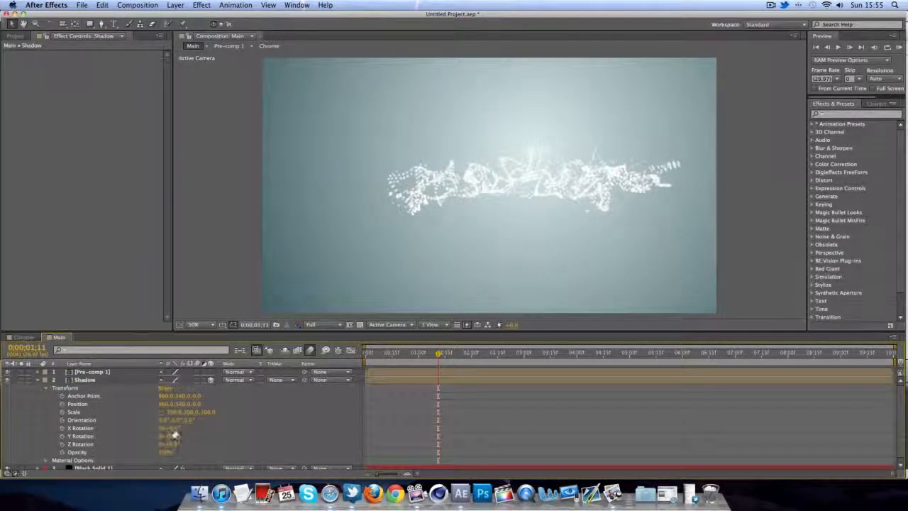
pyautogui.moveTo(169, 428); pyautogui.dragTo(203, 428)
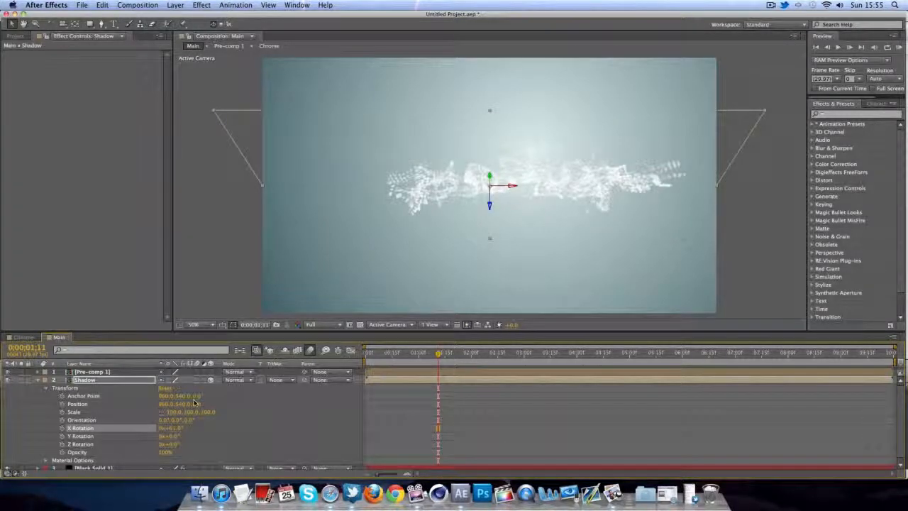
pyautogui.click(173, 429)
pyautogui.write('-80')
pyautogui.press('Return')
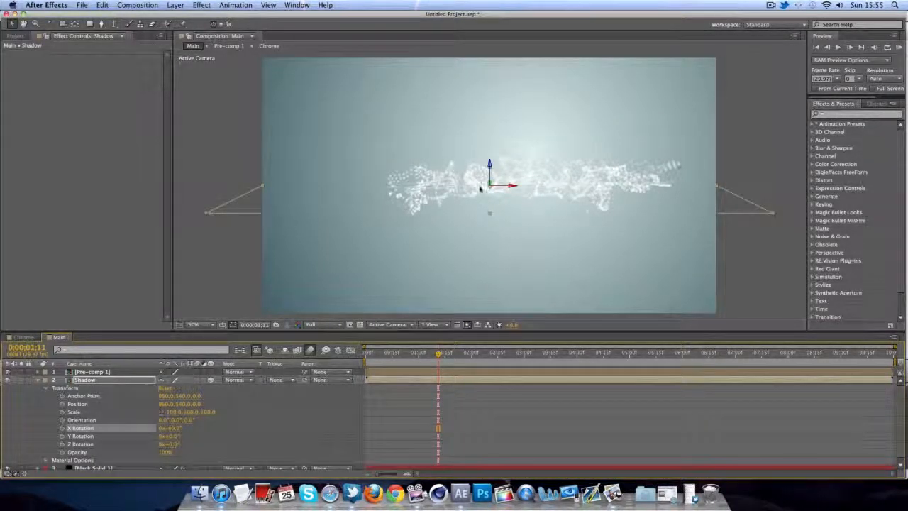
pyautogui.moveTo(481, 188); pyautogui.dragTo(478, 271)
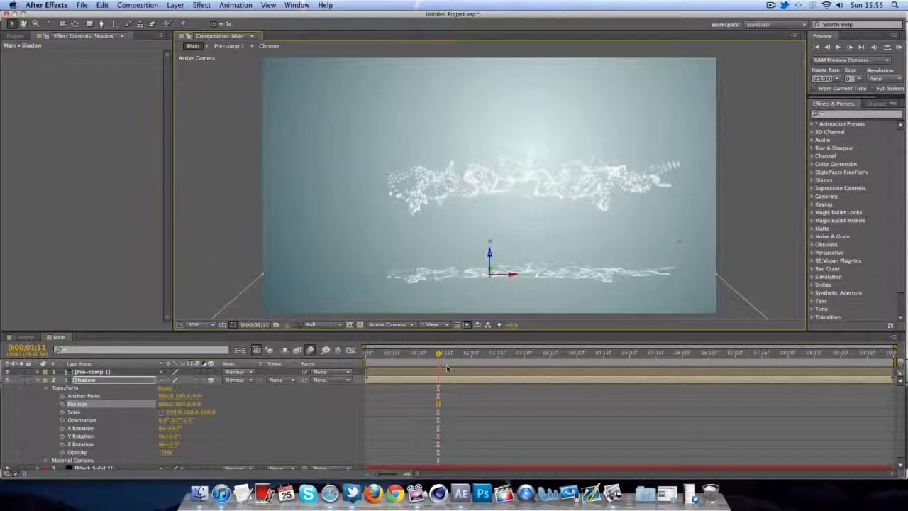
# - Set preview resolution to Half and check the shadow under the fully formed title
pyautogui.moveTo(439, 353); pyautogui.dragTo(417, 355)
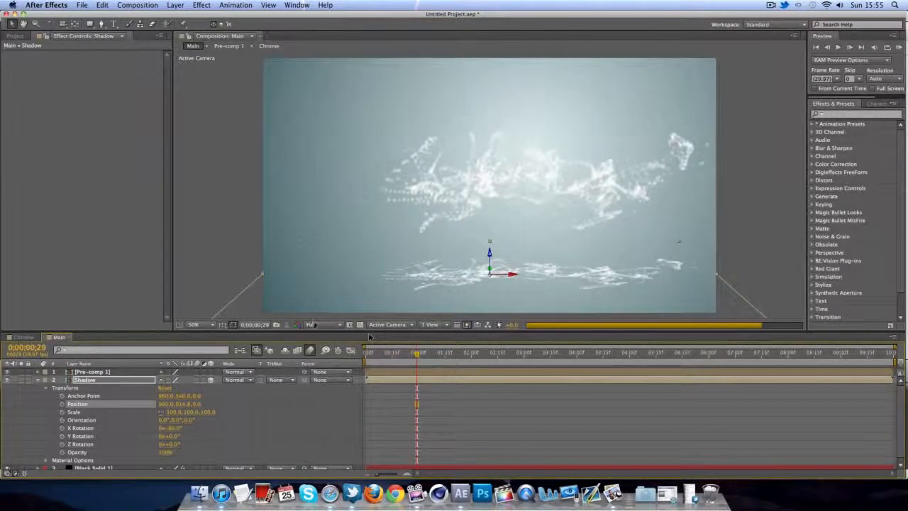
pyautogui.click(323, 324)
pyautogui.click(321, 354)
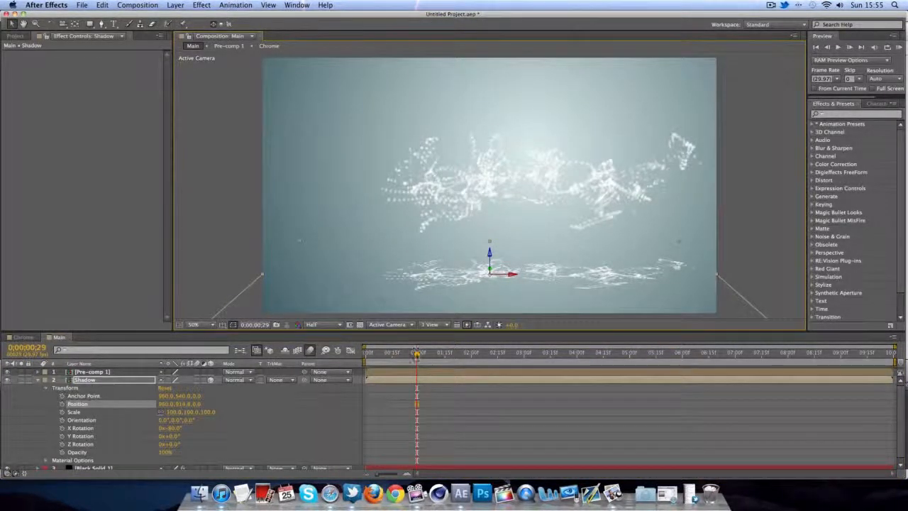
pyautogui.moveTo(416, 353); pyautogui.dragTo(465, 348)
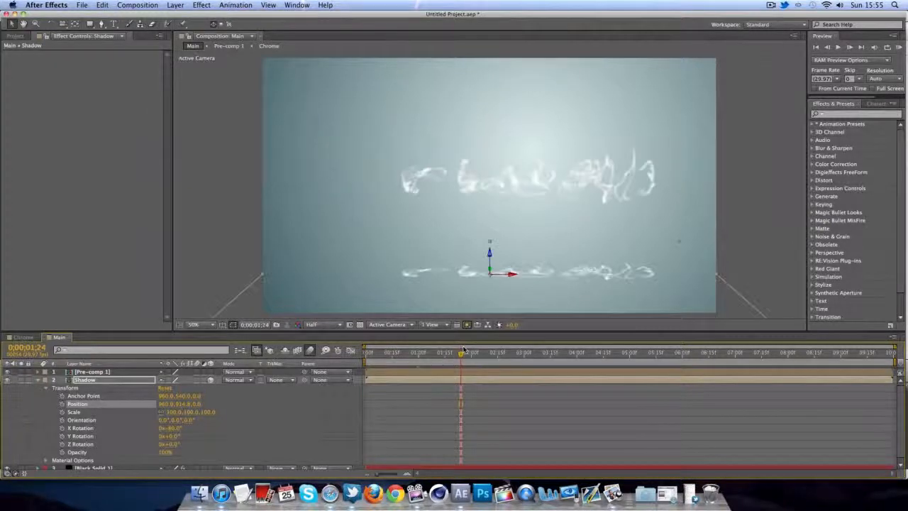
pyautogui.click(656, 353)
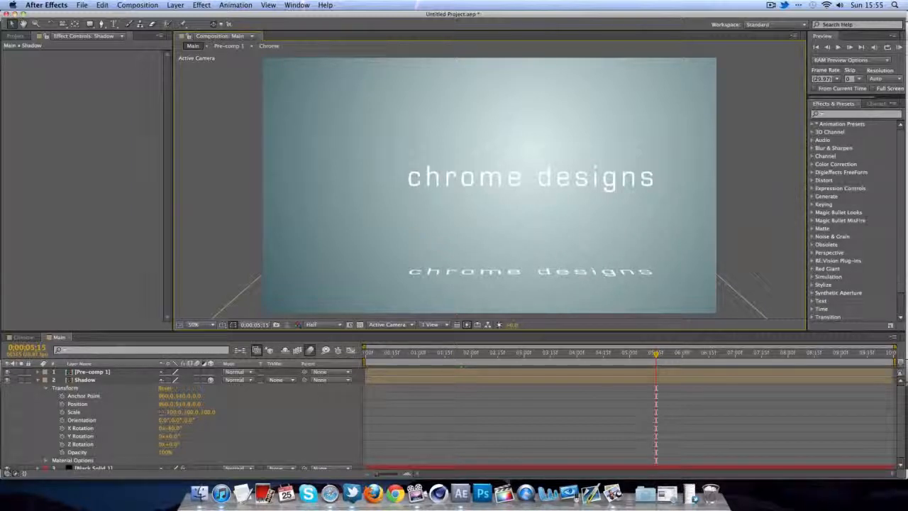
pyautogui.click(38, 379)
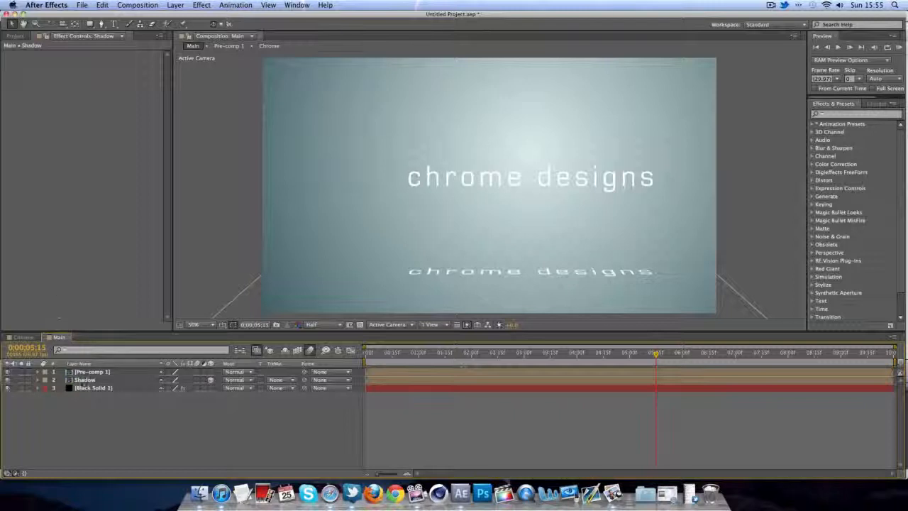
# - Apply Fill and Gaussian Blur effects to the Shadow layer
pyautogui.click(85, 380)
pyautogui.click(202, 5)
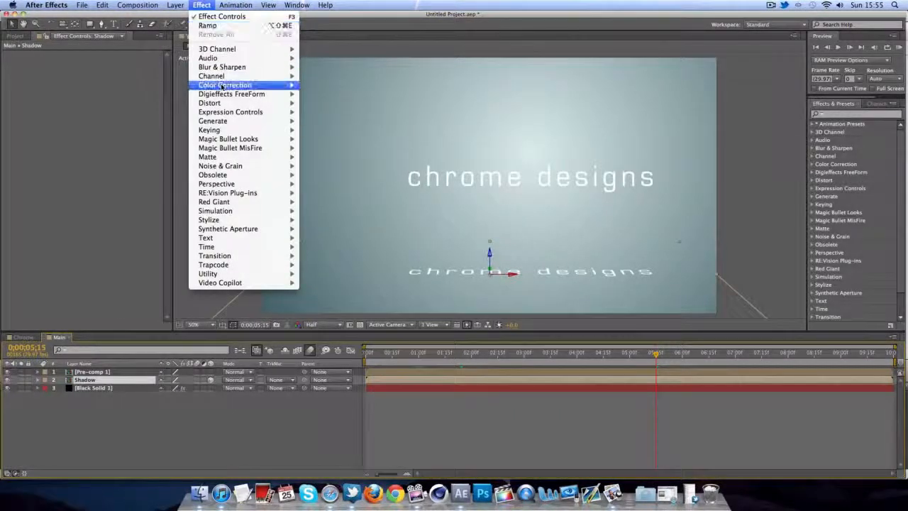
pyautogui.moveTo(226, 121)
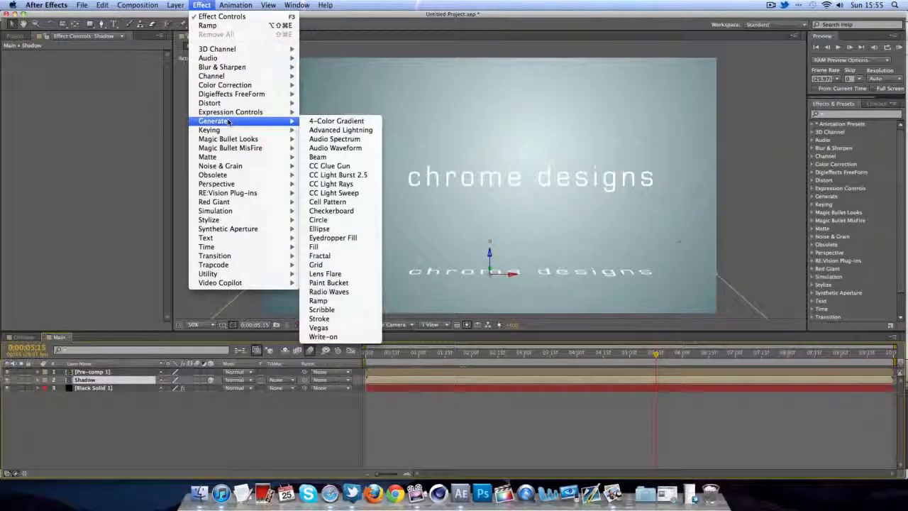
pyautogui.click(315, 246)
pyautogui.click(211, 5)
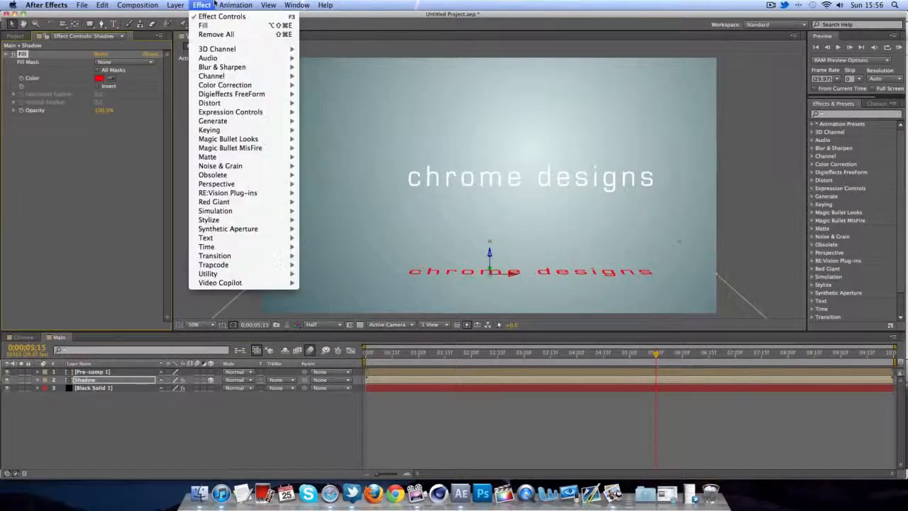
pyautogui.moveTo(237, 68)
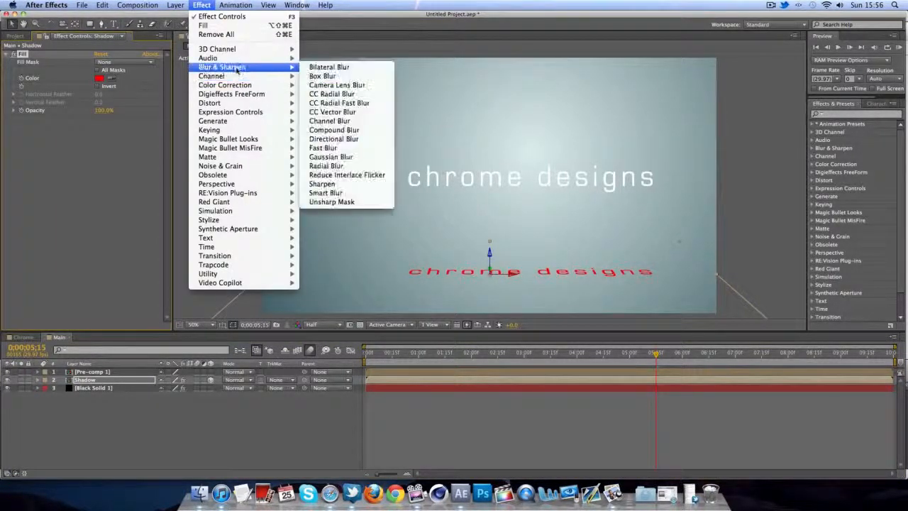
pyautogui.click(331, 157)
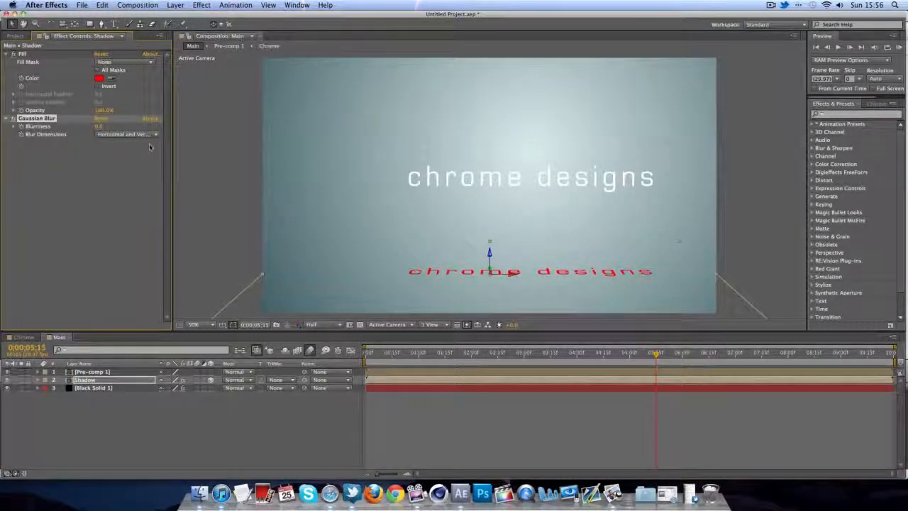
# - Set the shadow Fill to grey 7C7C7C and Gaussian Blurriness to 27
pyautogui.click(100, 80)
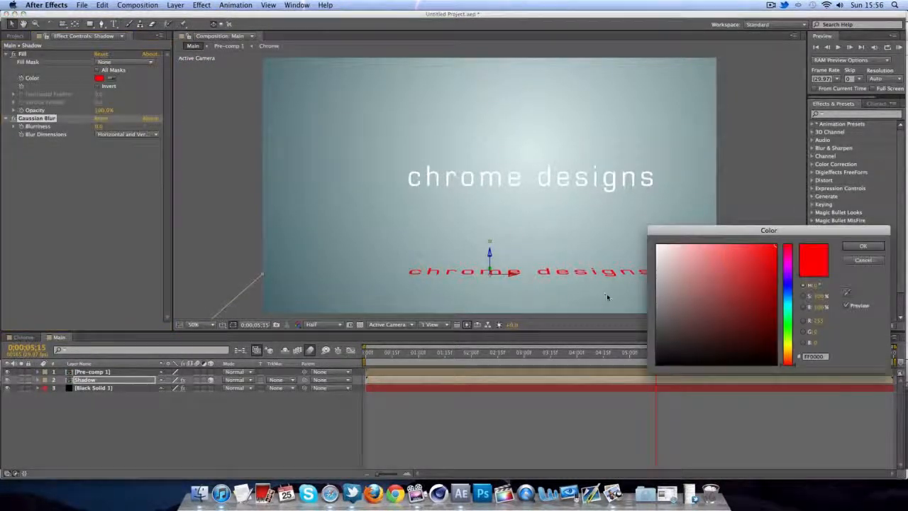
pyautogui.moveTo(671, 303); pyautogui.dragTo(613, 283)
pyautogui.click(859, 246)
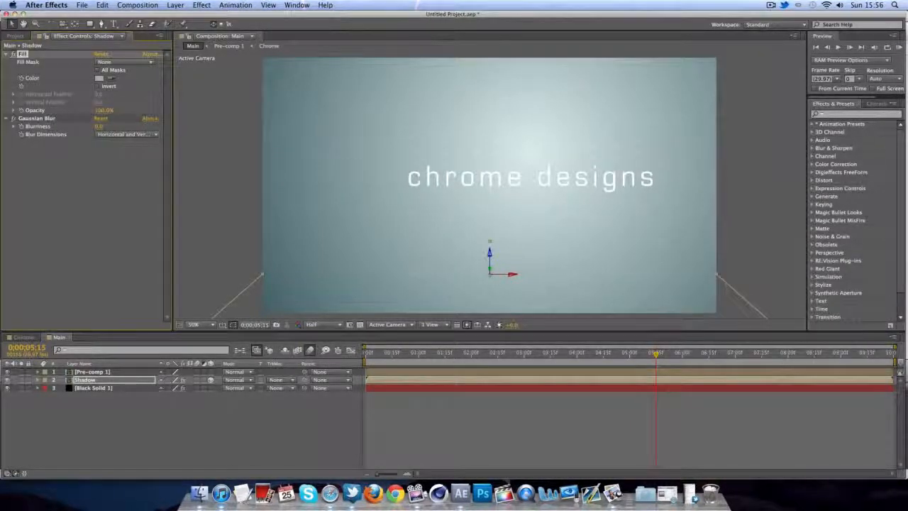
pyautogui.moveTo(99, 126); pyautogui.dragTo(115, 123)
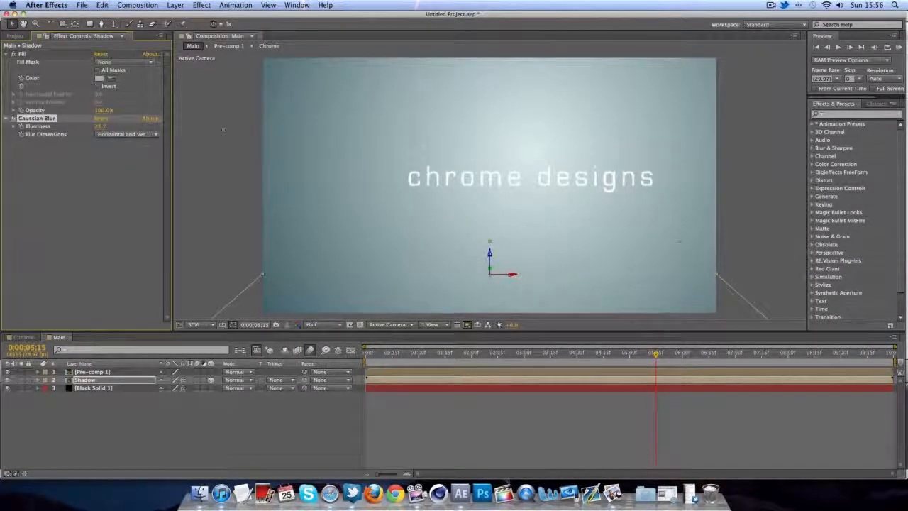
pyautogui.click(99, 78)
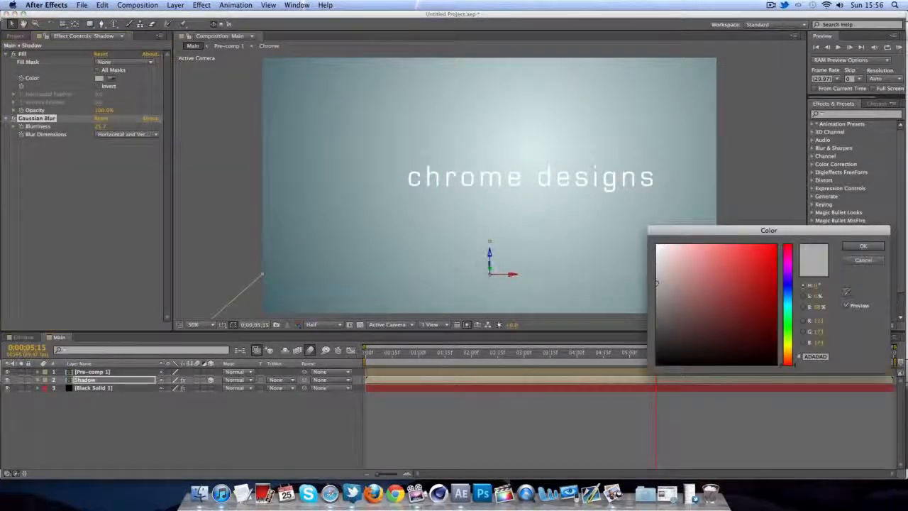
pyautogui.moveTo(713, 286); pyautogui.dragTo(608, 316)
pyautogui.click(849, 245)
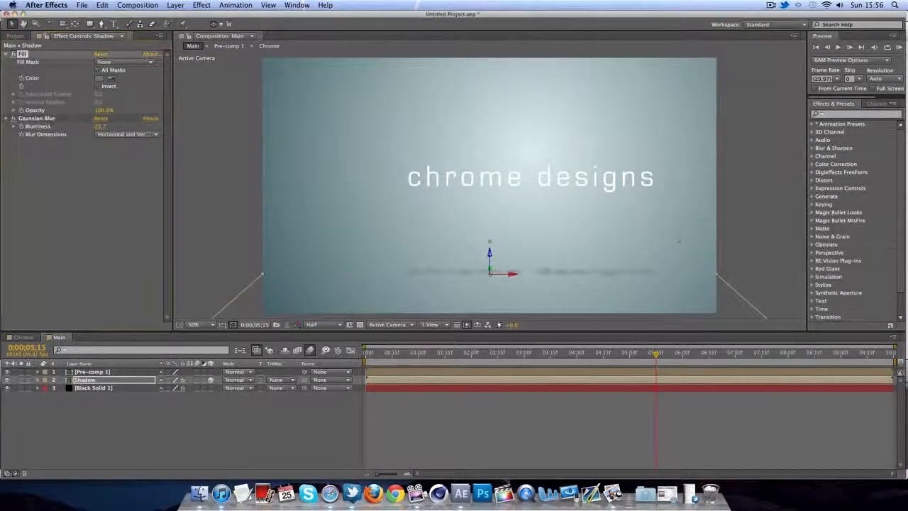
pyautogui.click(105, 126)
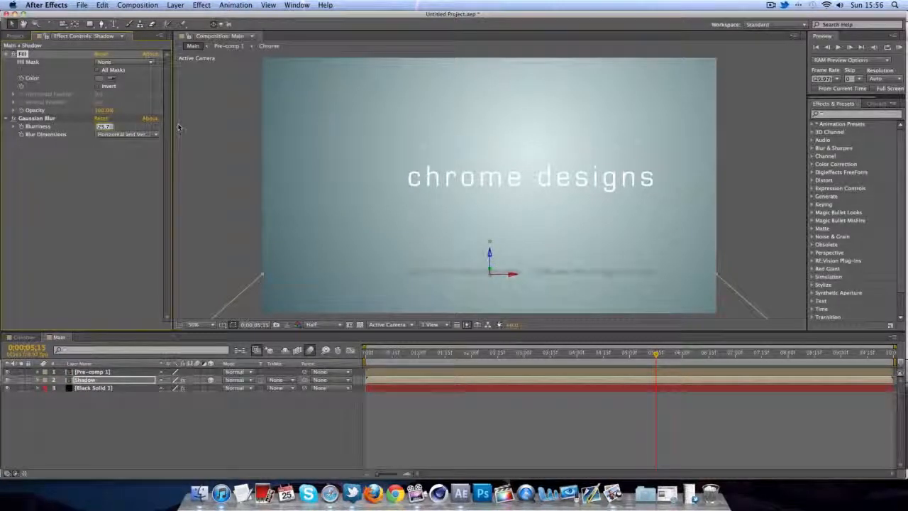
pyautogui.write('27')
pyautogui.press('Return')
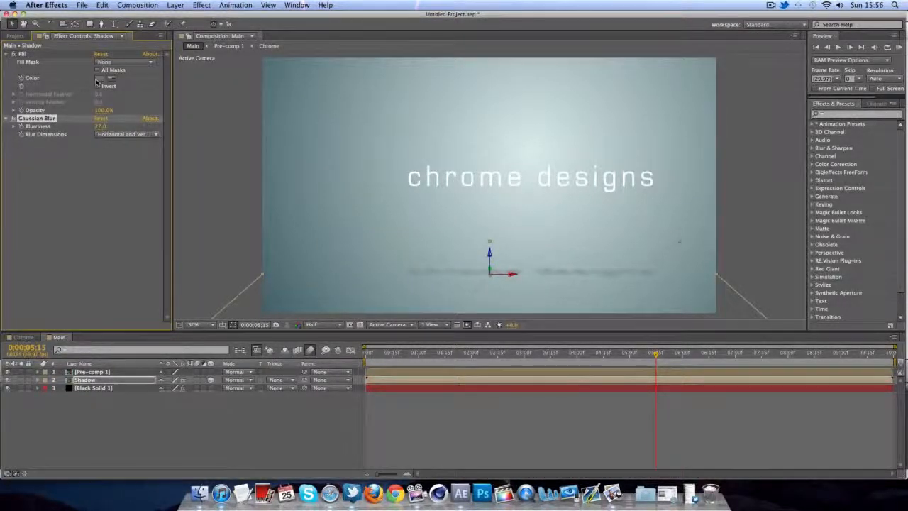
# - Adjust the shadow grey to 787878 and preview the animation to check it
pyautogui.click(98, 79)
pyautogui.moveTo(677, 319); pyautogui.dragTo(654, 302)
pyautogui.click(864, 246)
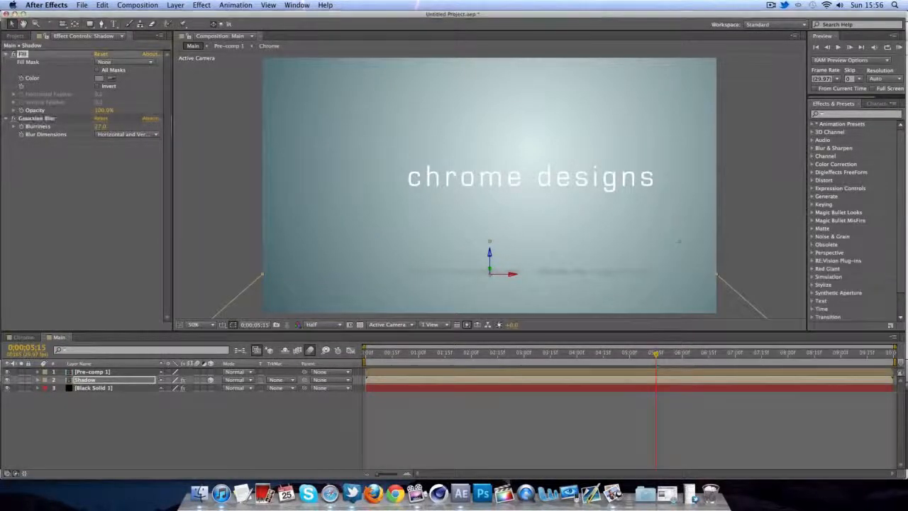
pyautogui.click(427, 357)
pyautogui.moveTo(428, 359); pyautogui.dragTo(665, 354)
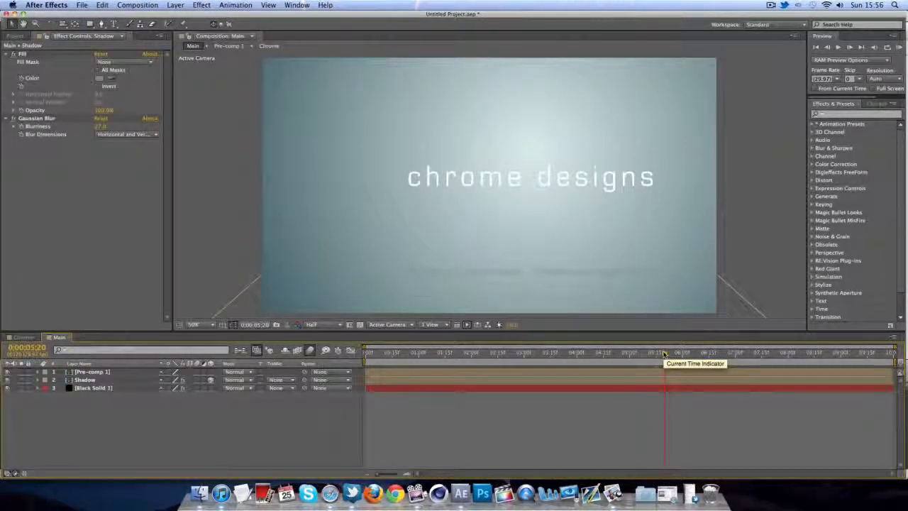
# - Rename the Pre-comp 1 layer to 'Title'
pyautogui.click(138, 374)
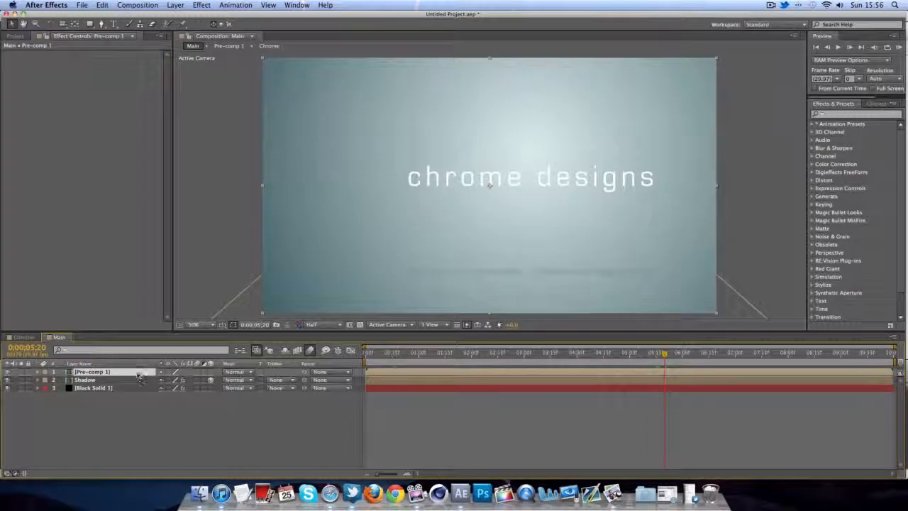
pyautogui.rightClick(140, 378)
pyautogui.click(165, 466)
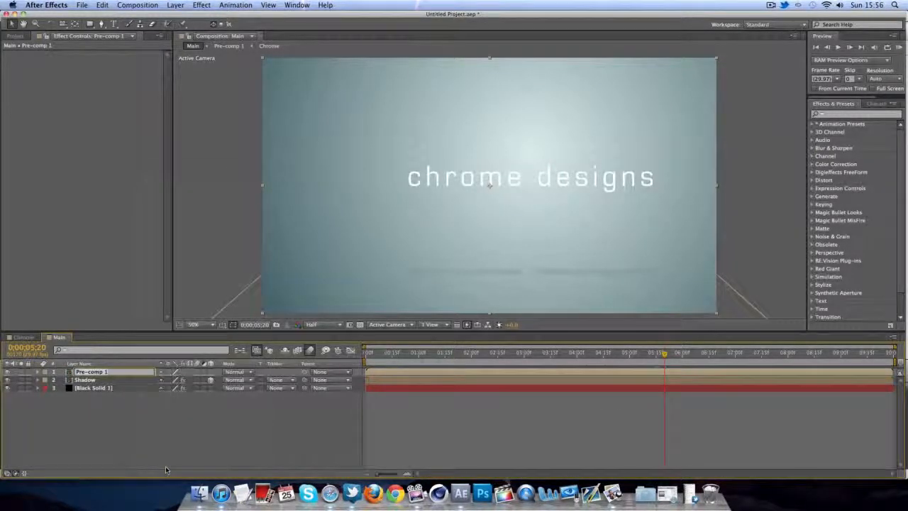
pyautogui.write('Title')
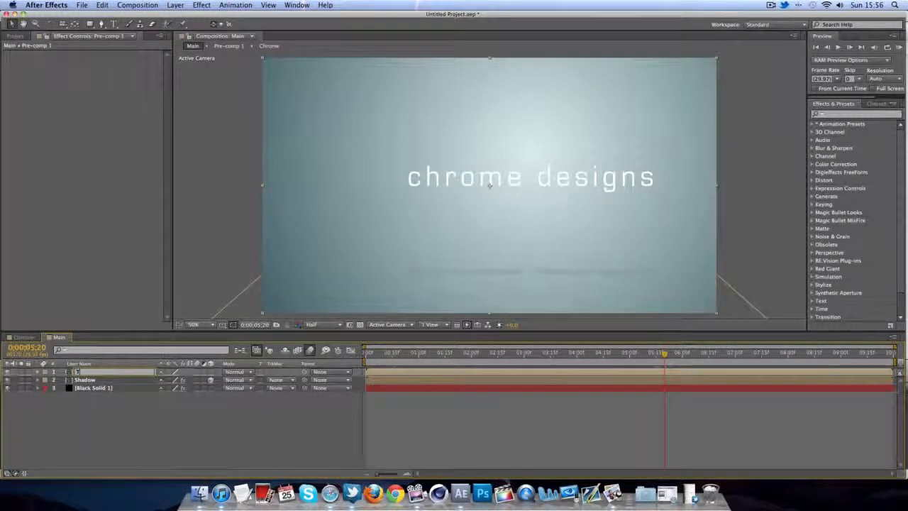
pyautogui.press('Return')
pyautogui.click(202, 5)
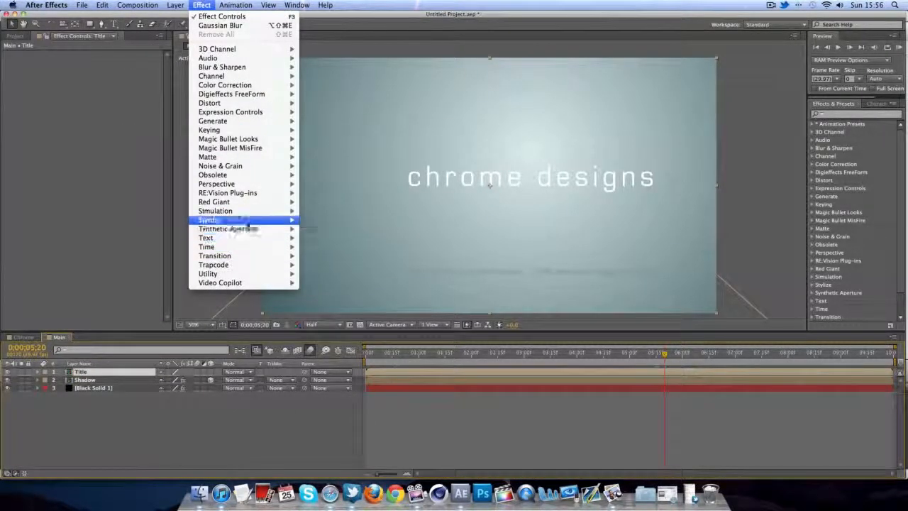
# - Add a Glow to the Title layer with Glow Intensity about 2.2, reviewing the particles forming
pyautogui.moveTo(244, 220)
pyautogui.click(317, 328)
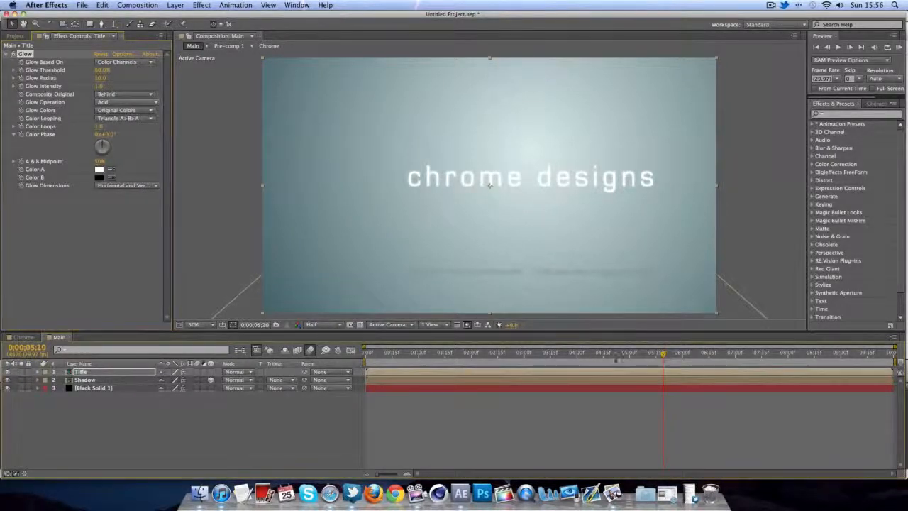
pyautogui.moveTo(671, 360); pyautogui.dragTo(460, 365)
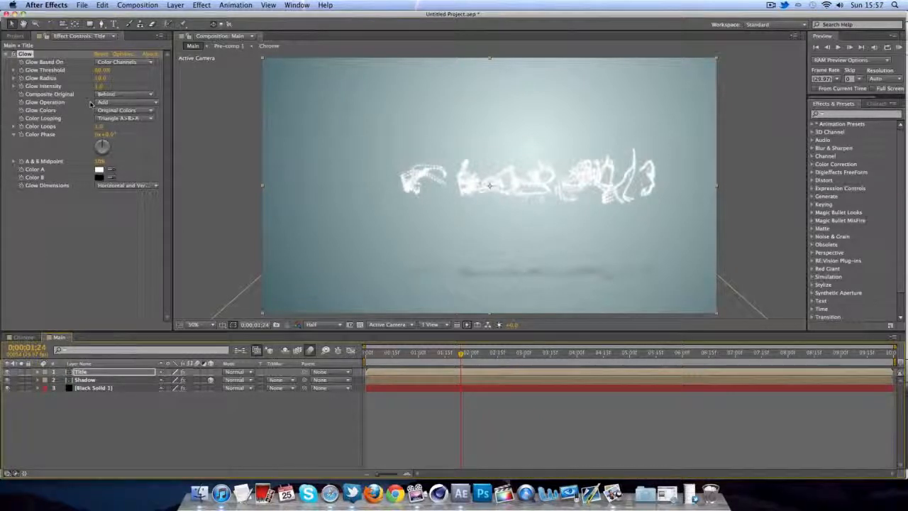
pyautogui.moveTo(98, 87); pyautogui.dragTo(159, 89)
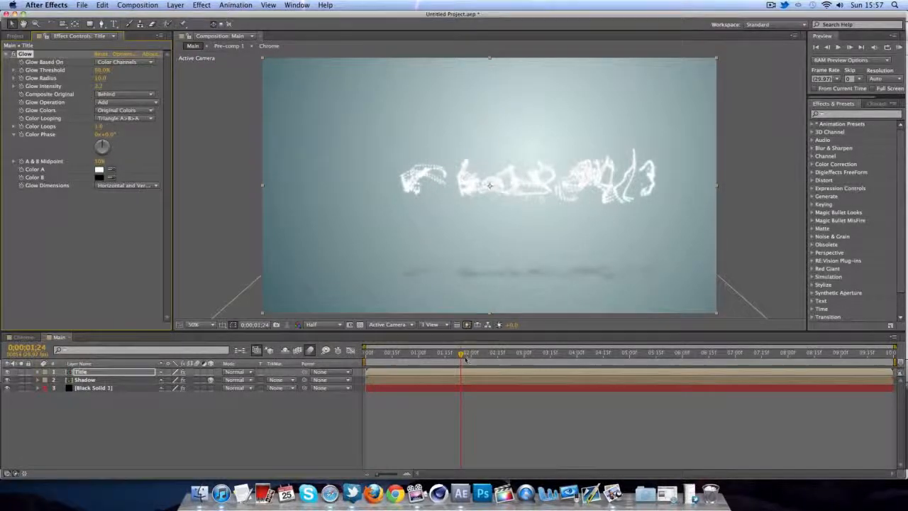
pyautogui.moveTo(465, 353); pyautogui.dragTo(582, 353)
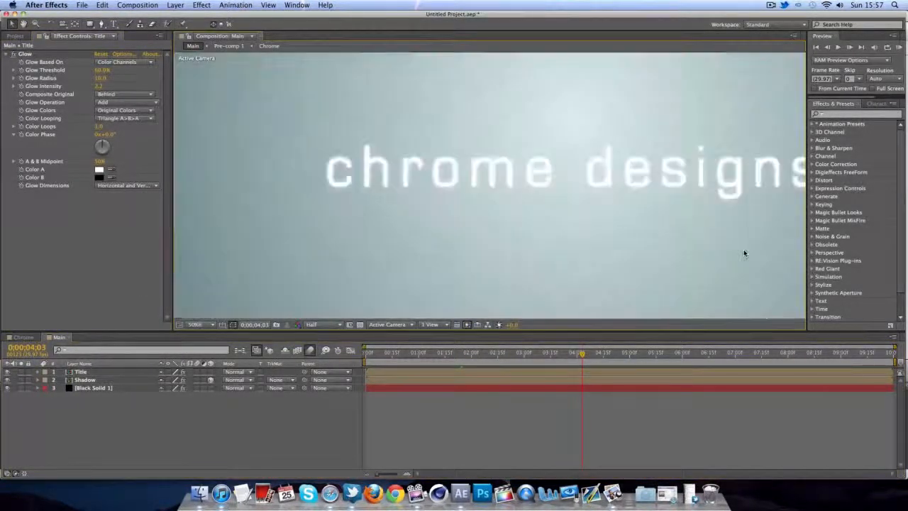
pyautogui.scroll(-2, 744, 253)
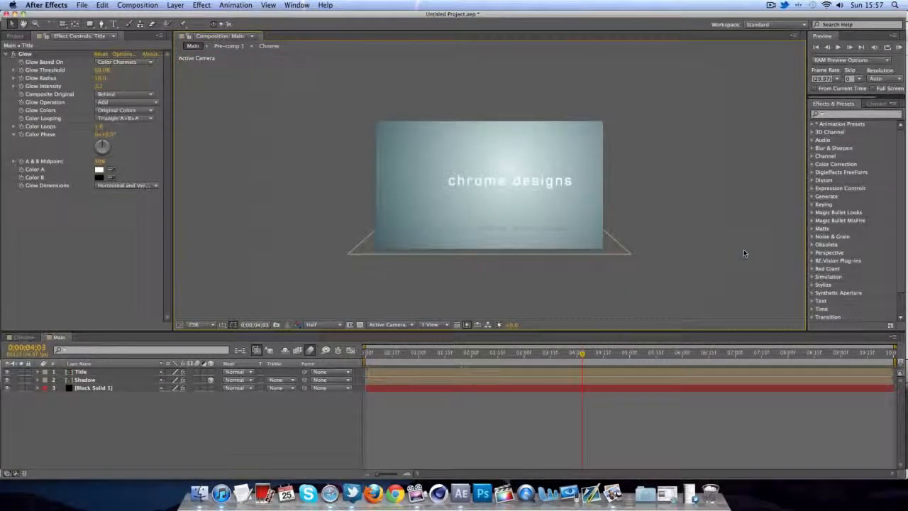
pyautogui.moveTo(583, 354); pyautogui.dragTo(773, 355)
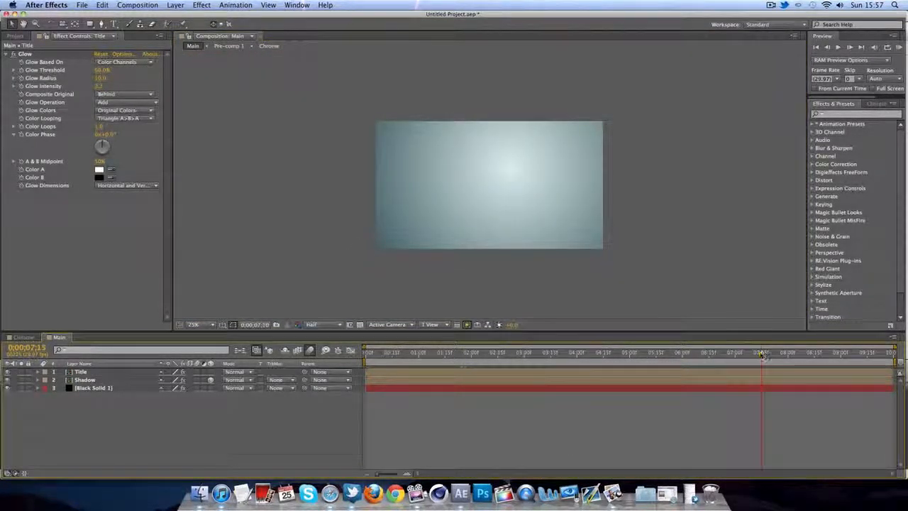
pyautogui.click(822, 354)
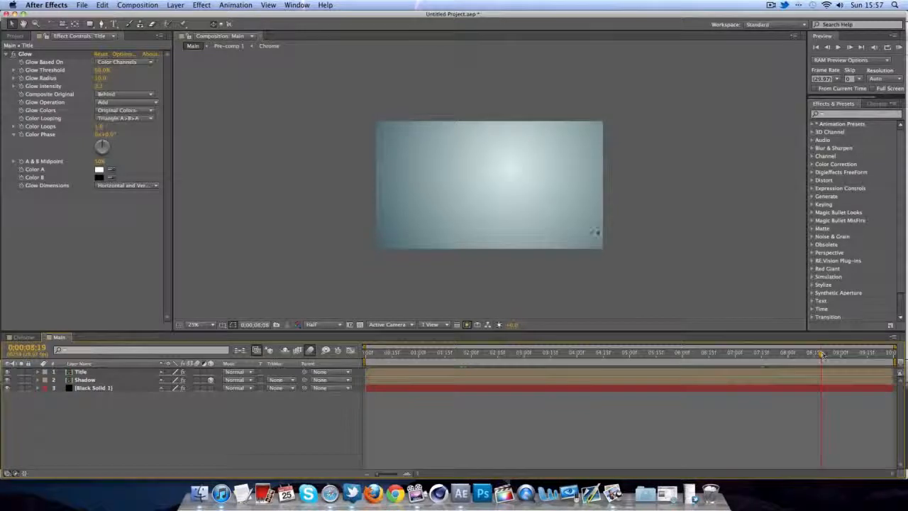
pyautogui.scroll(2, 597, 228)
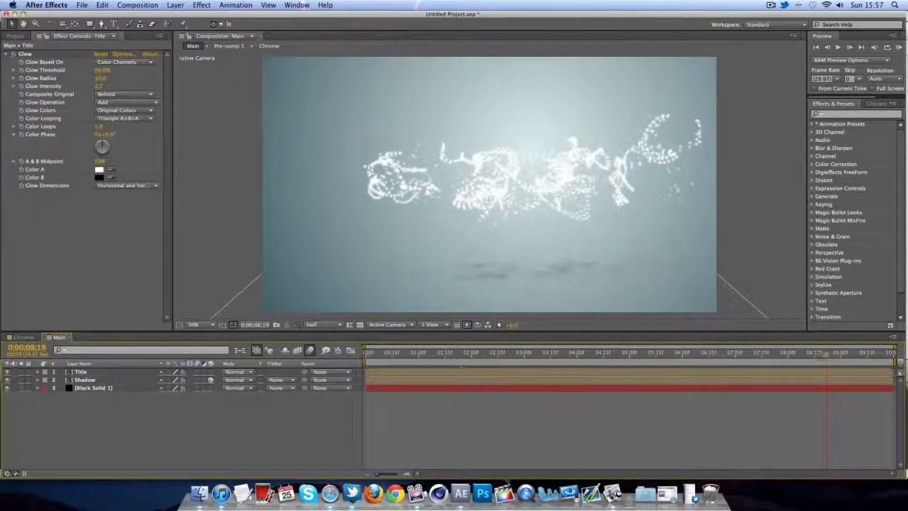
pyautogui.moveTo(821, 355); pyautogui.dragTo(809, 356)
pyautogui.moveTo(497, 358); pyautogui.dragTo(440, 355)
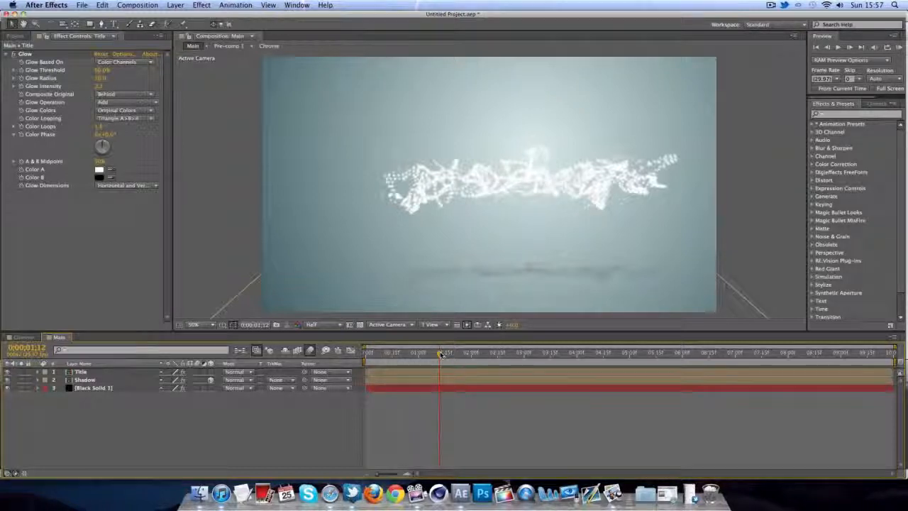
pyautogui.moveTo(444, 355); pyautogui.dragTo(480, 355)
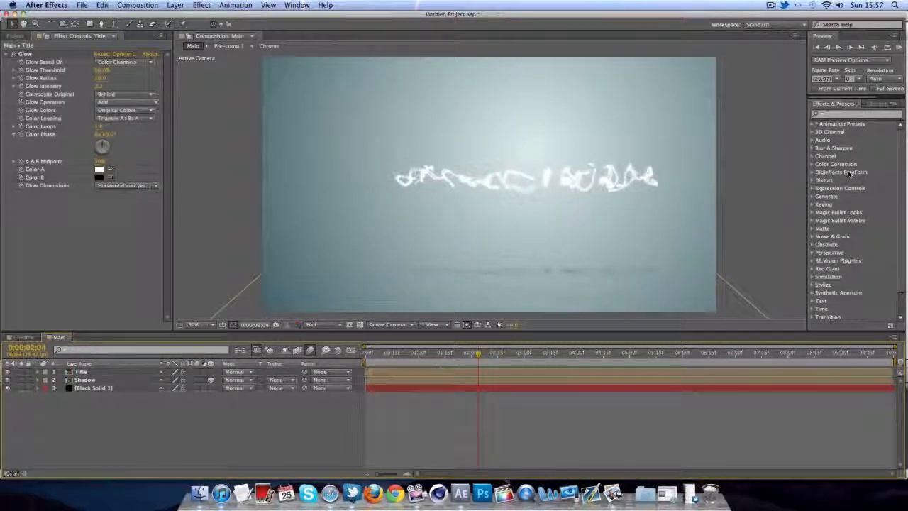
pyautogui.rightClick(91, 387)
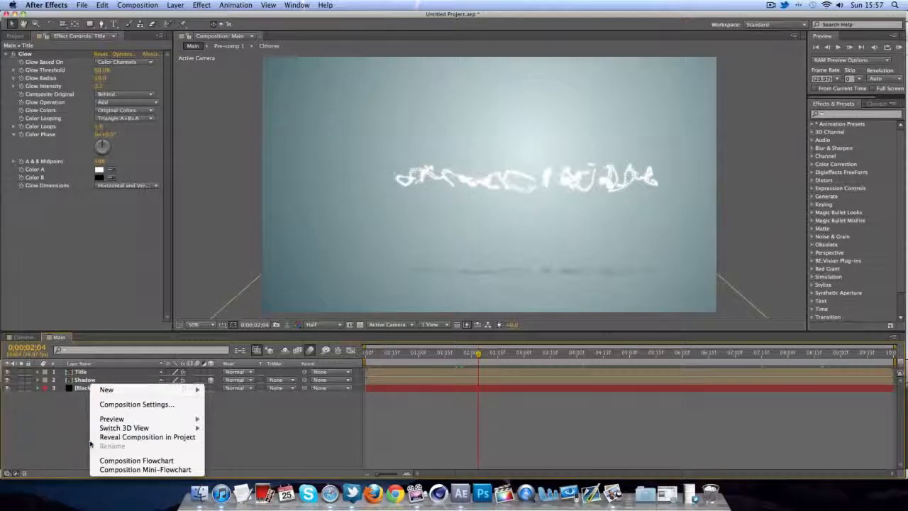
# - Create a new black solid and place it below the Shadow layer
pyautogui.moveTo(117, 391)
pyautogui.click(260, 415)
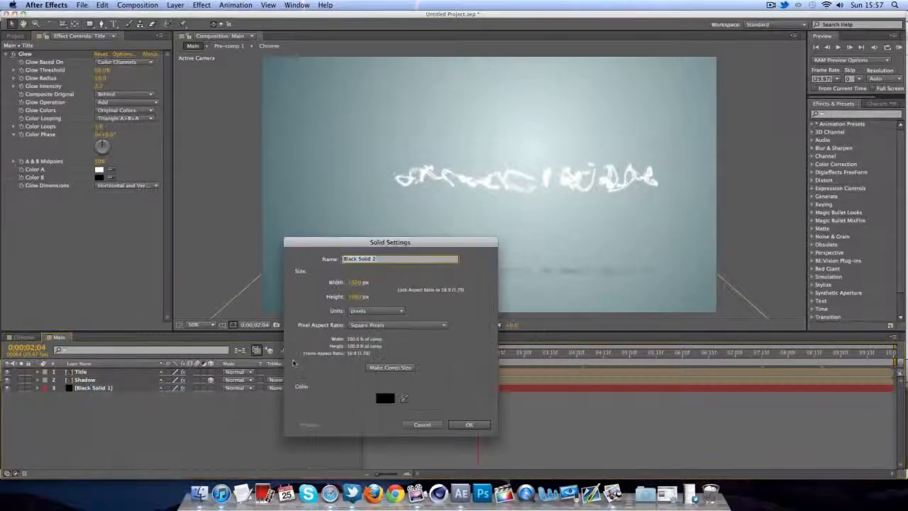
pyautogui.click(470, 424)
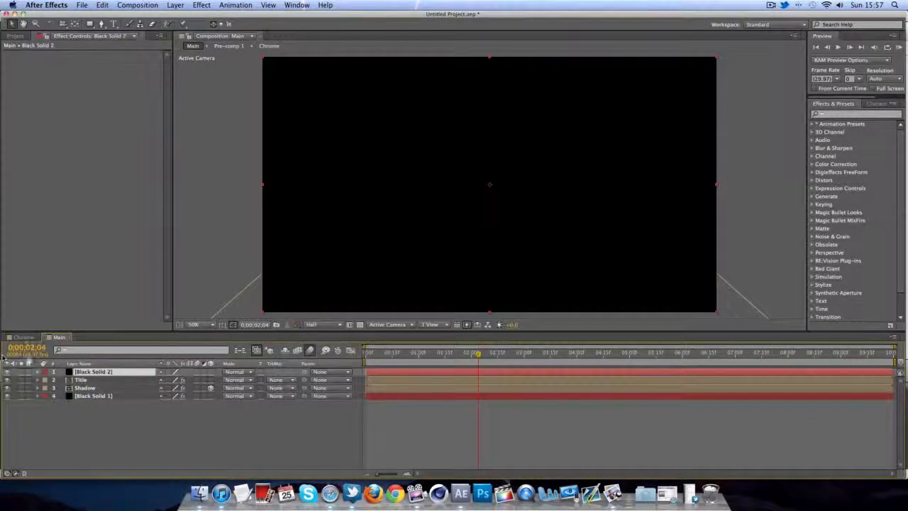
pyautogui.moveTo(119, 379); pyautogui.dragTo(116, 394)
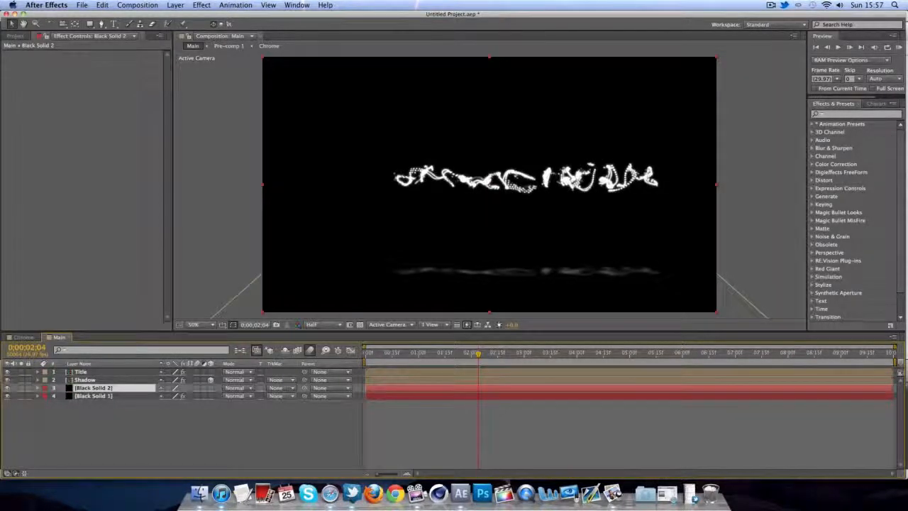
# - Apply a 4-Color Gradient effect to Black Solid 2
pyautogui.click(202, 5)
pyautogui.moveTo(237, 124)
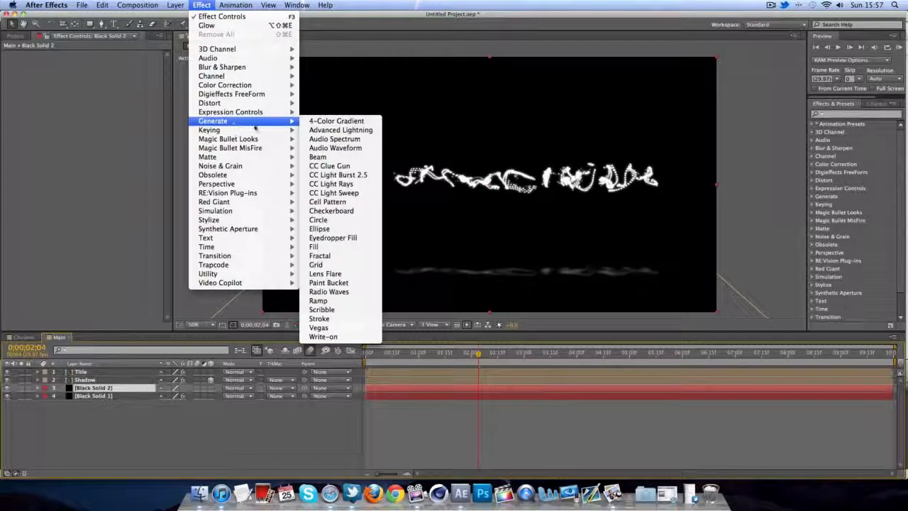
pyautogui.click(335, 122)
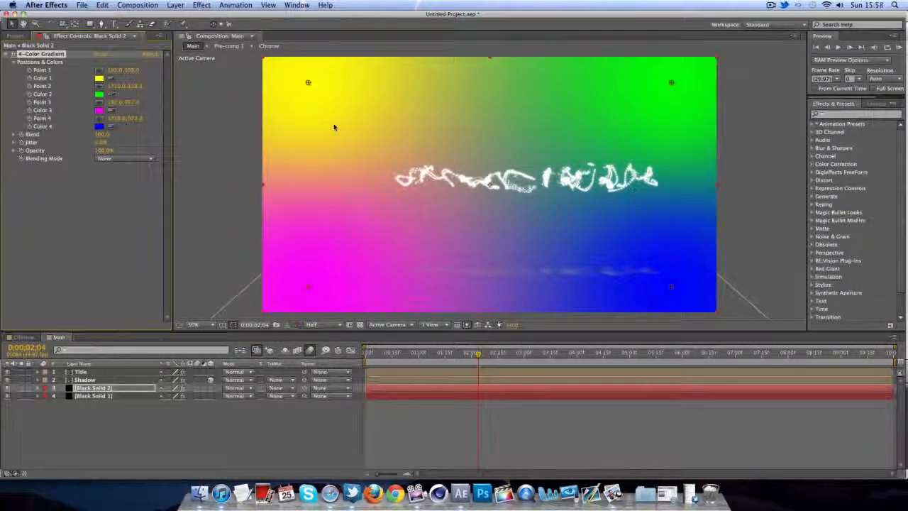
# - Set 4-Color Gradient Colors 1, 2 and 4 to black
pyautogui.click(99, 79)
pyautogui.moveTo(749, 339); pyautogui.dragTo(657, 365)
pyautogui.click(863, 246)
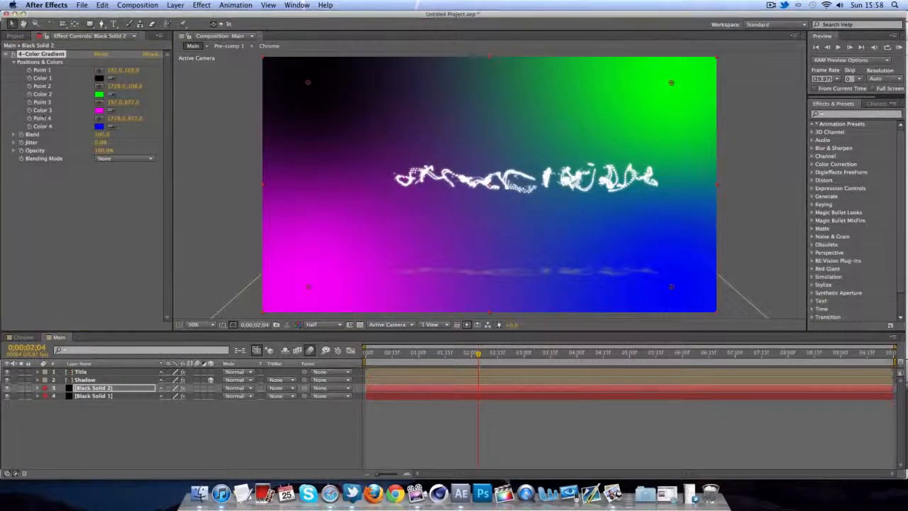
pyautogui.click(99, 94)
pyautogui.click(657, 365)
pyautogui.click(863, 246)
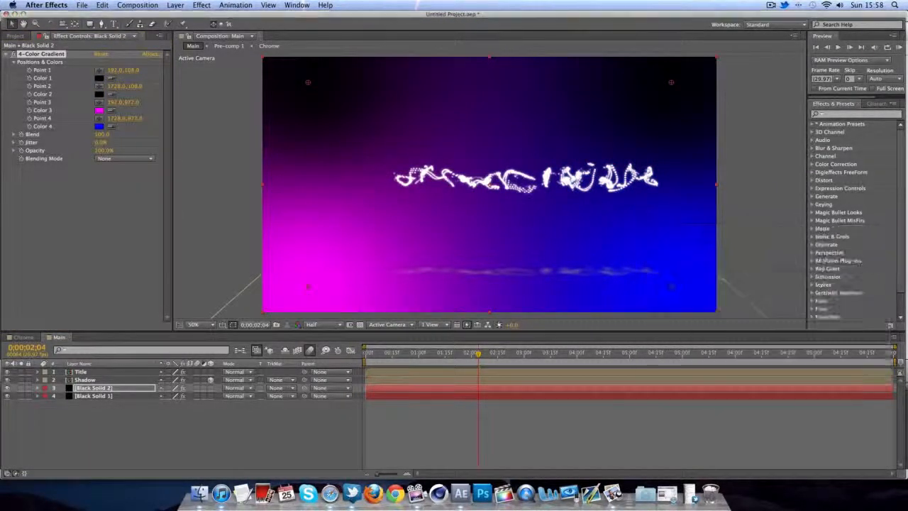
pyautogui.click(100, 127)
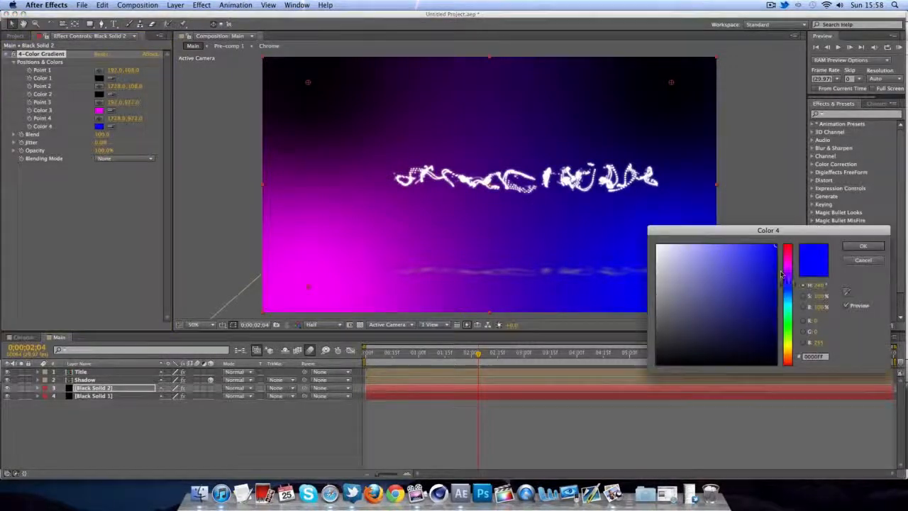
pyautogui.click(657, 364)
pyautogui.click(863, 246)
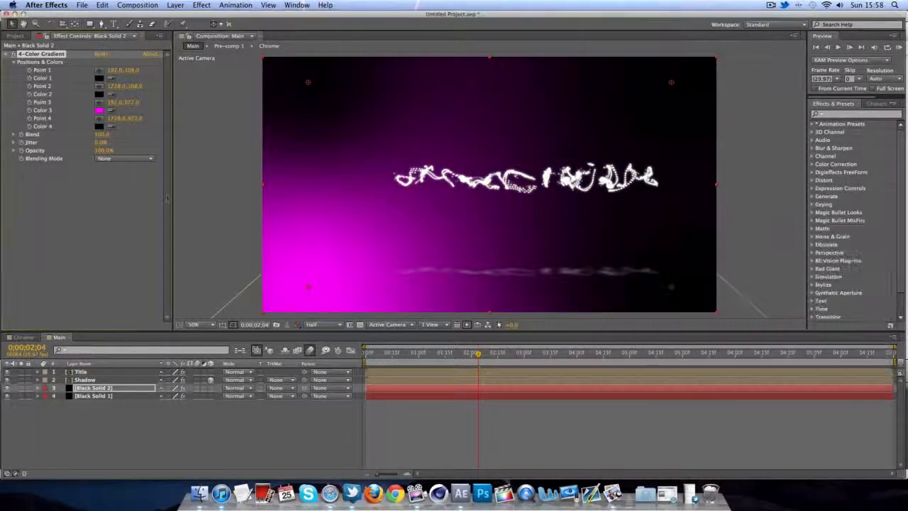
# - Change Color 3 to orange and move its gradient point up and right
pyautogui.click(99, 110)
pyautogui.moveTo(788, 323); pyautogui.dragTo(788, 355)
pyautogui.click(849, 247)
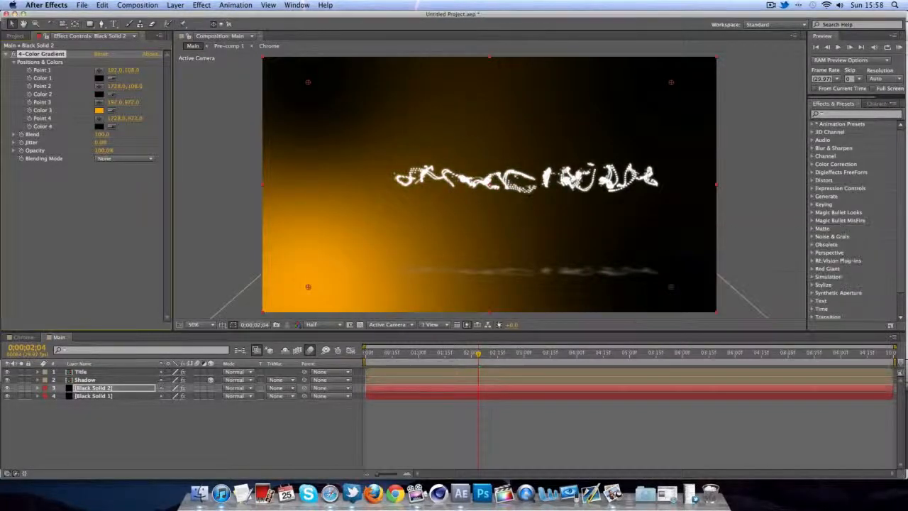
pyautogui.moveTo(308, 286); pyautogui.dragTo(362, 218)
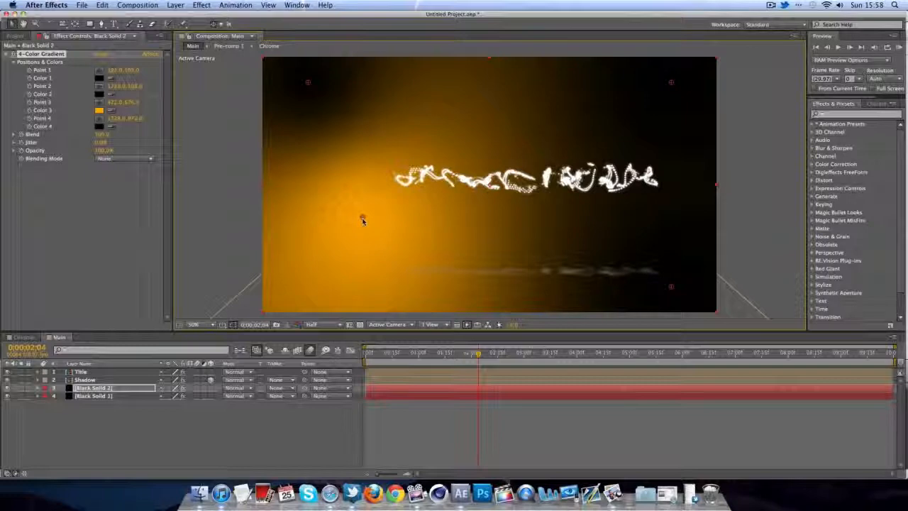
pyautogui.click(413, 354)
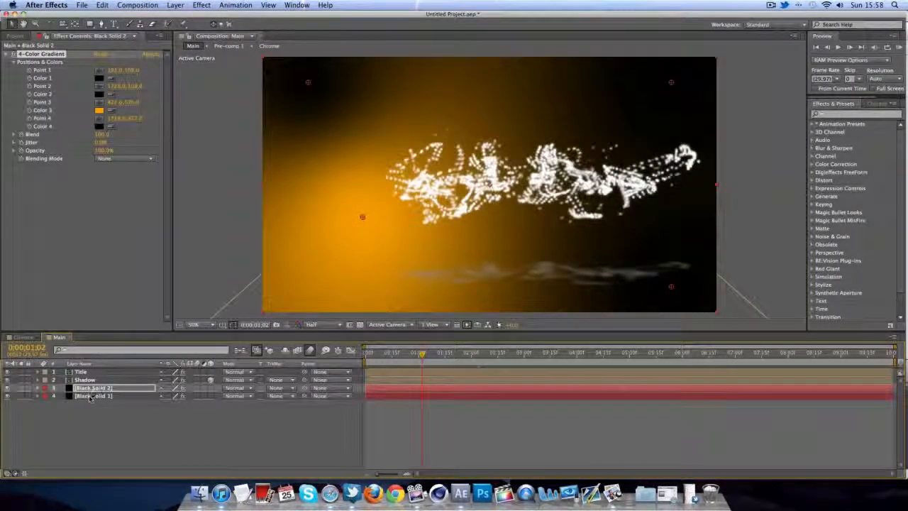
pyautogui.click(236, 389)
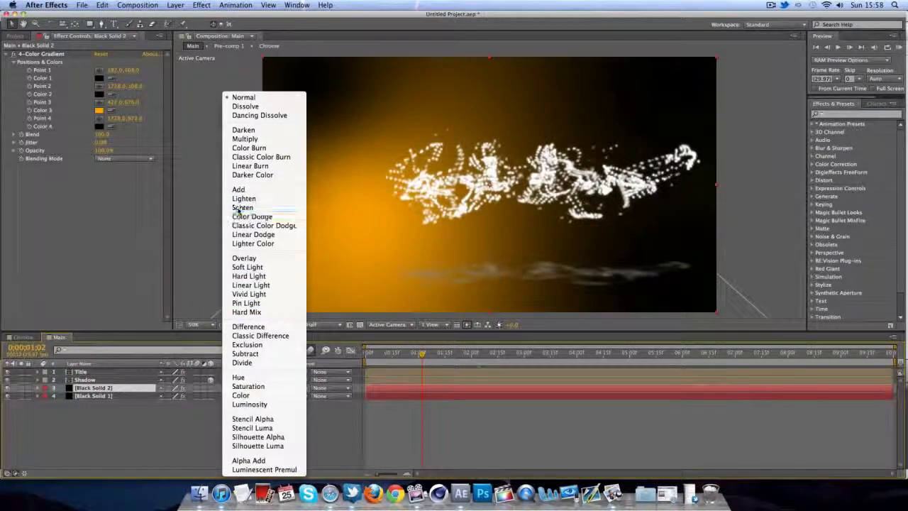
# - Set Black Solid 2 to Screen blending mode, keeping Color 3 orange and Color 1 black
pyautogui.click(243, 207)
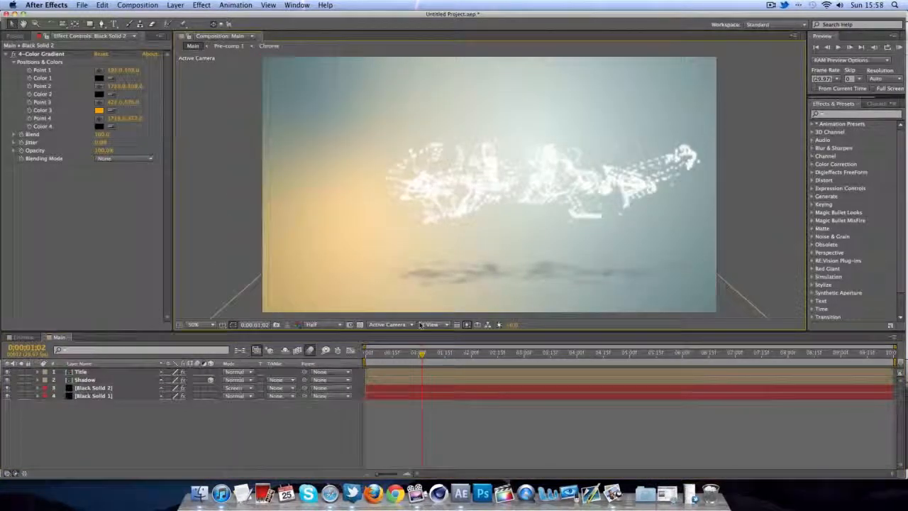
pyautogui.moveTo(422, 354); pyautogui.dragTo(543, 353)
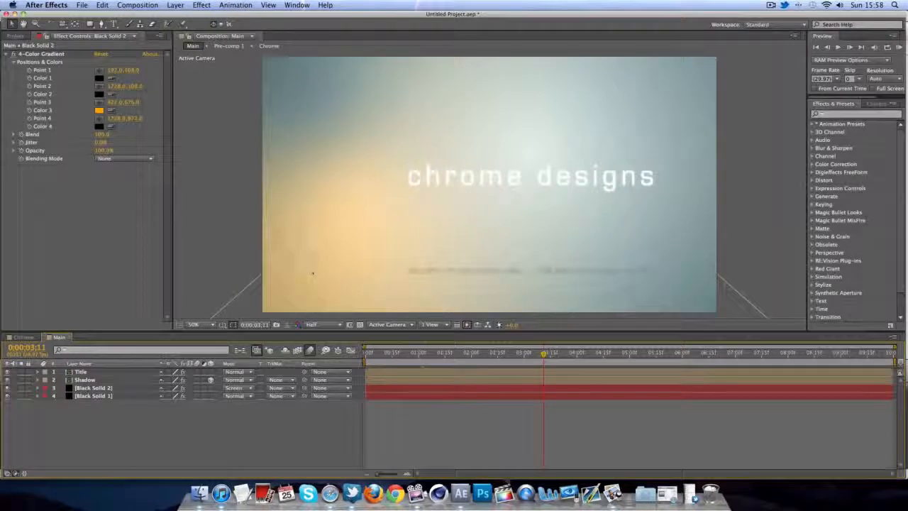
pyautogui.click(99, 110)
pyautogui.press('Return')
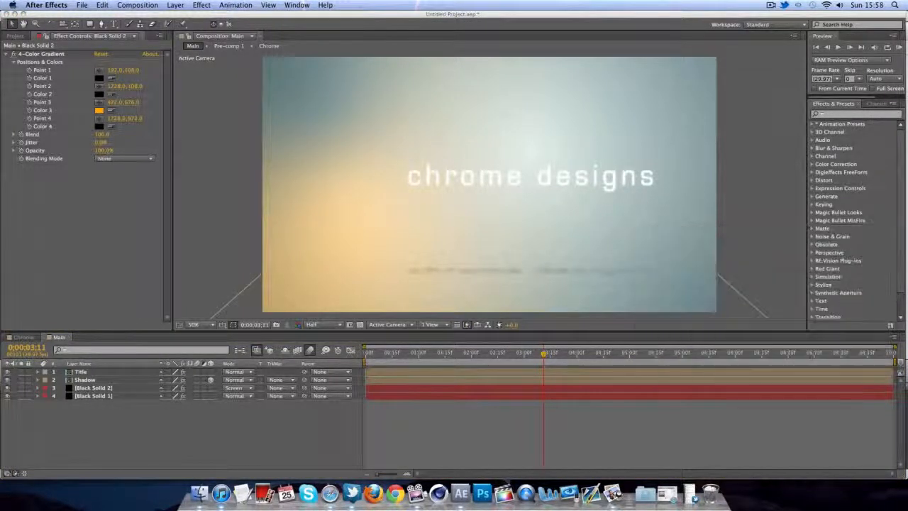
pyautogui.click(99, 78)
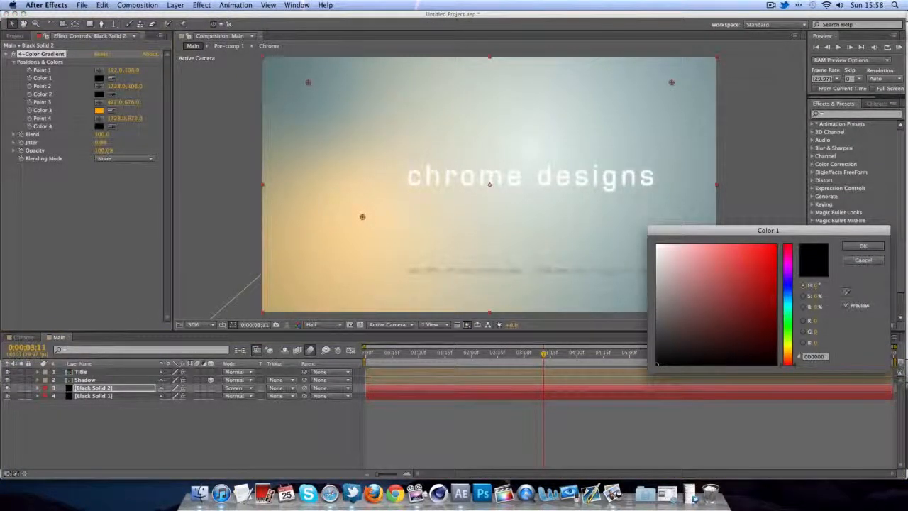
pyautogui.click(775, 247)
pyautogui.click(864, 260)
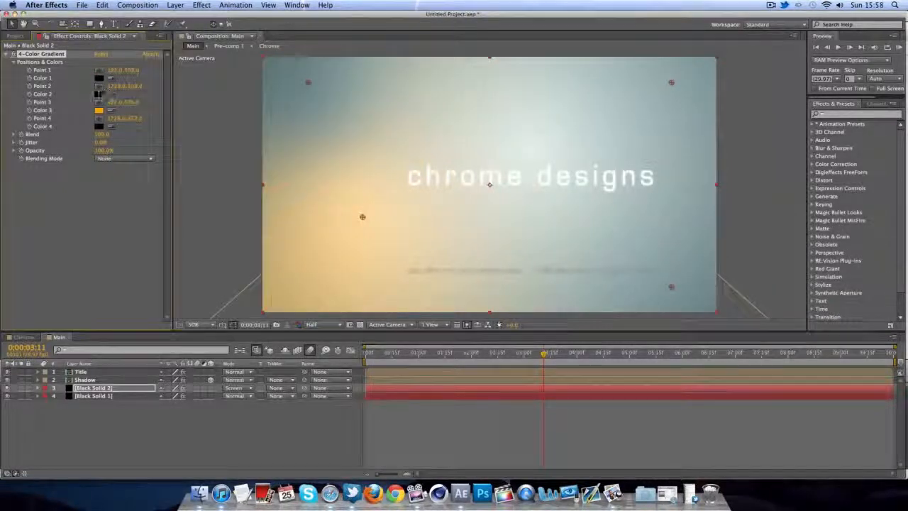
# - Try red, cyan, blue and green for Color 2 before returning it to black
pyautogui.click(99, 94)
pyautogui.moveTo(716, 309); pyautogui.dragTo(754, 258)
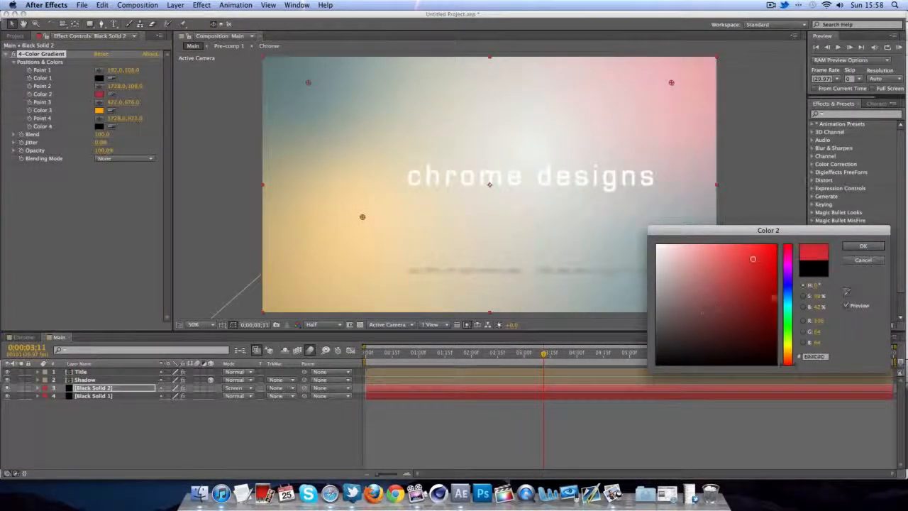
pyautogui.moveTo(789, 315); pyautogui.dragTo(788, 296)
pyautogui.moveTo(760, 294)
pyautogui.mouseDown()
pyautogui.moveTo(753, 292)
pyautogui.moveTo(774, 225)
pyautogui.moveTo(631, 217)
pyautogui.moveTo(641, 221)
pyautogui.mouseUp()
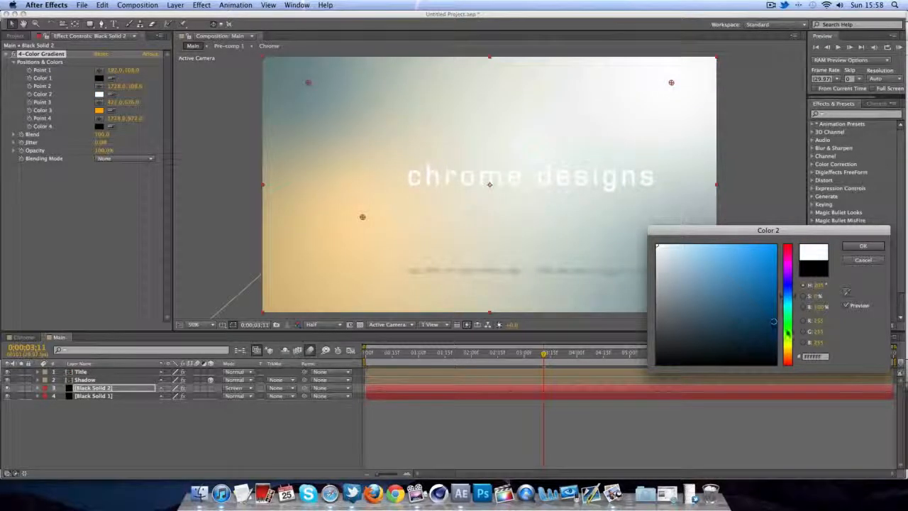
pyautogui.click(789, 340)
pyautogui.click(766, 281)
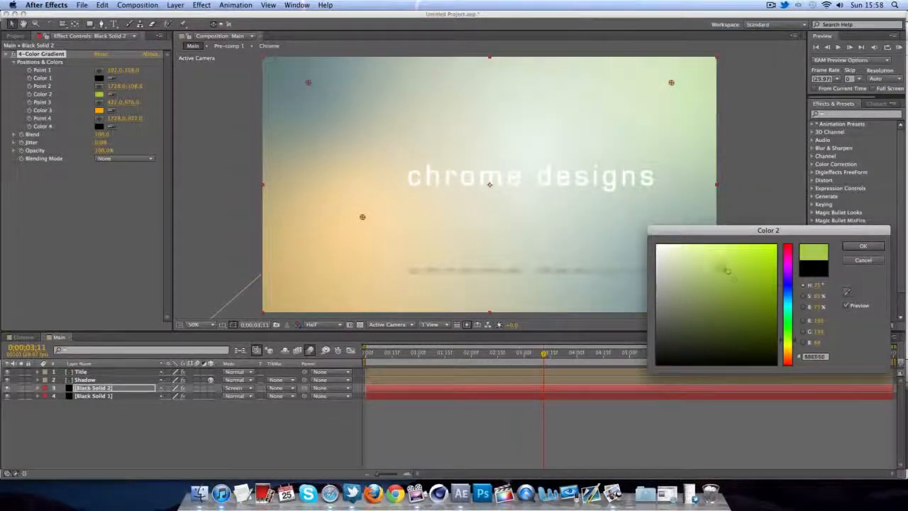
pyautogui.moveTo(767, 281); pyautogui.dragTo(590, 460)
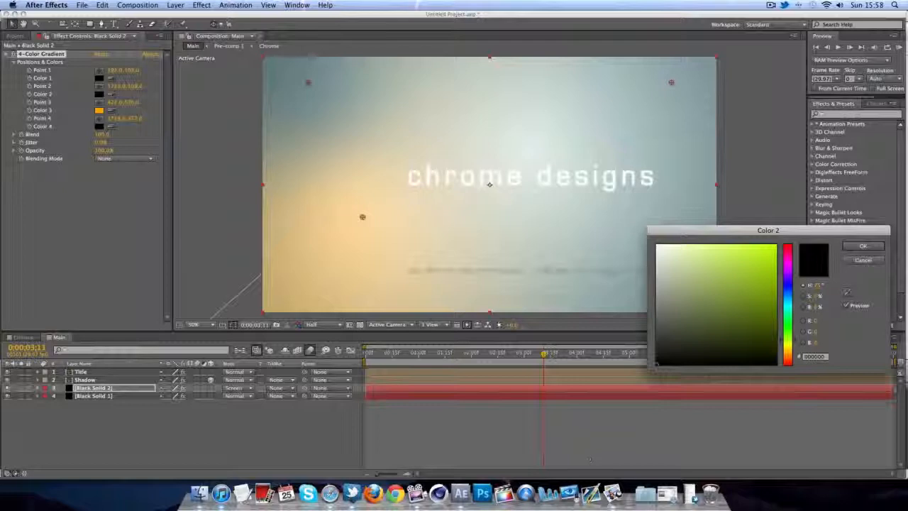
pyautogui.click(863, 246)
# - Move the orange glow point toward the title and set the solid's opacity to 75%
pyautogui.moveTo(363, 218)
pyautogui.mouseDown()
pyautogui.moveTo(537, 185)
pyautogui.moveTo(655, 182)
pyautogui.moveTo(314, 173)
pyautogui.moveTo(282, 160)
pyautogui.moveTo(399, 187)
pyautogui.mouseUp()
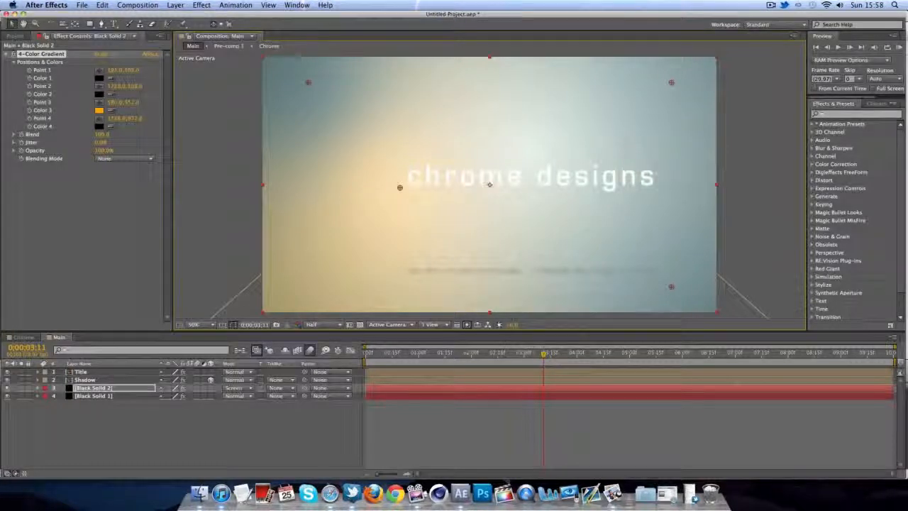
pyautogui.click(104, 150)
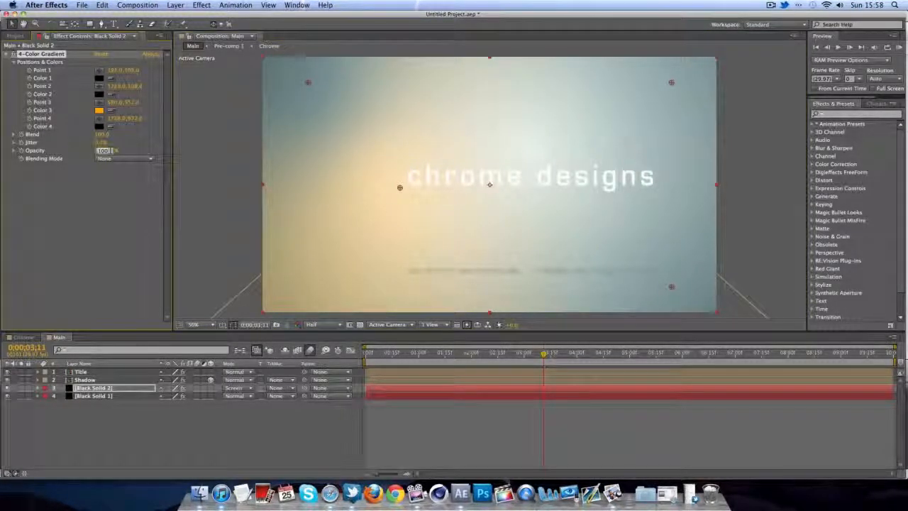
pyautogui.write('75')
pyautogui.press('Return')
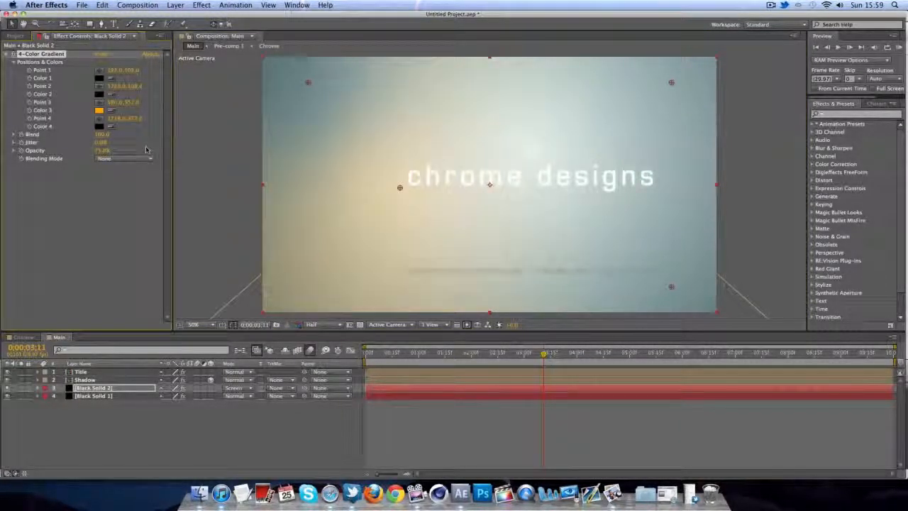
pyautogui.click(244, 162)
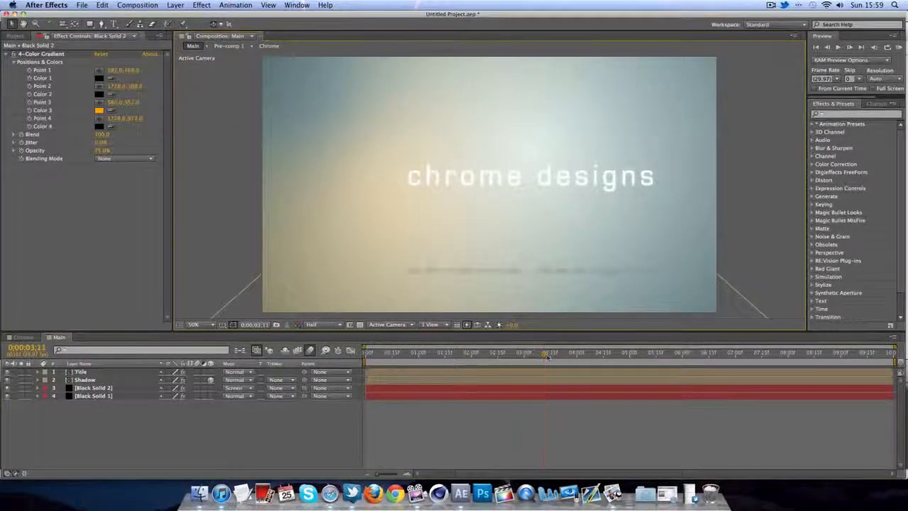
pyautogui.click(374, 353)
pyautogui.moveTo(374, 353); pyautogui.dragTo(368, 353)
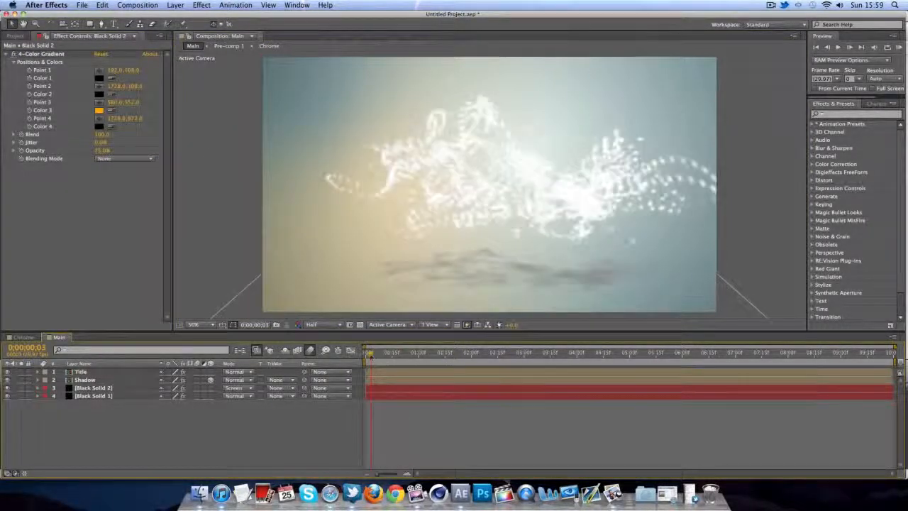
pyautogui.click(899, 47)
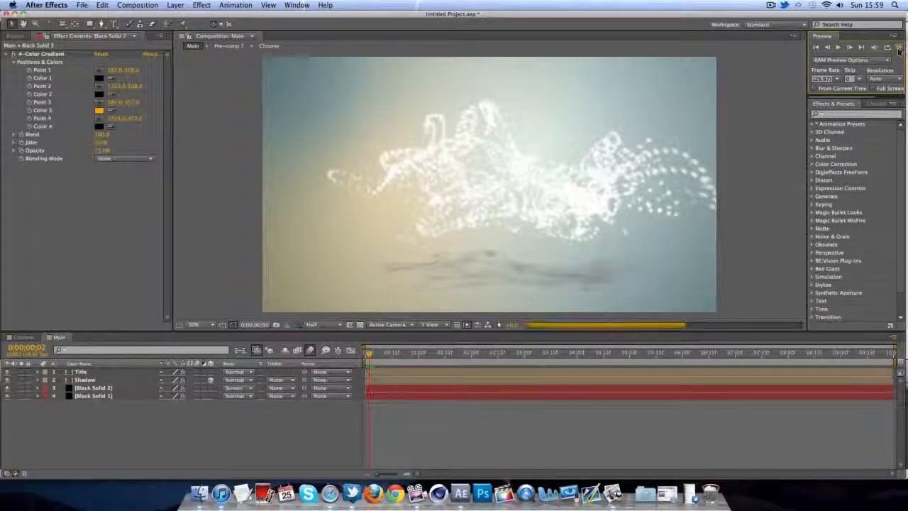